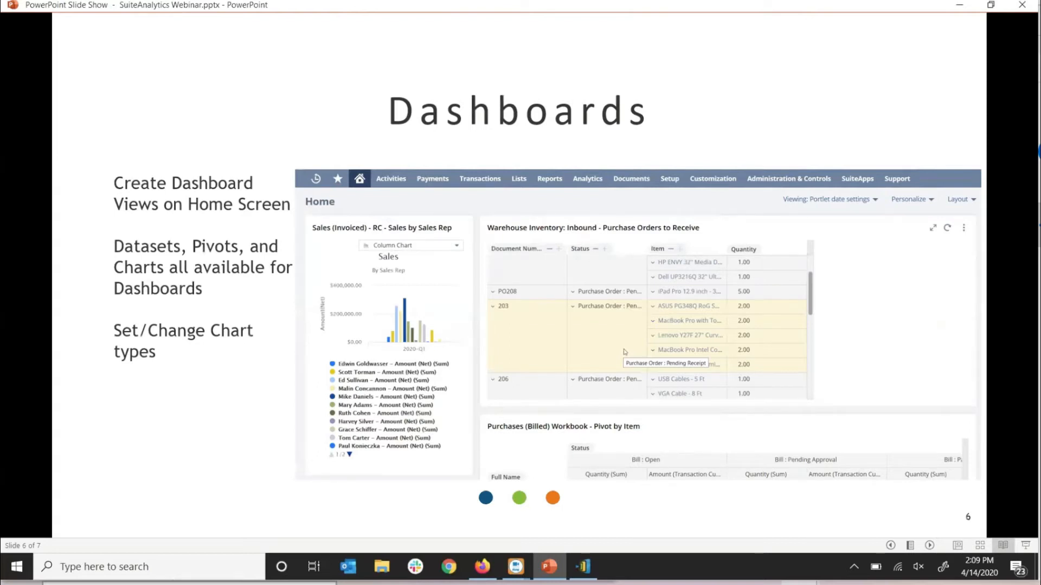
# End the slide show on the Demo slide and switch to the NetSuite home dashboard in Firefox.
pyautogui.press('Right')
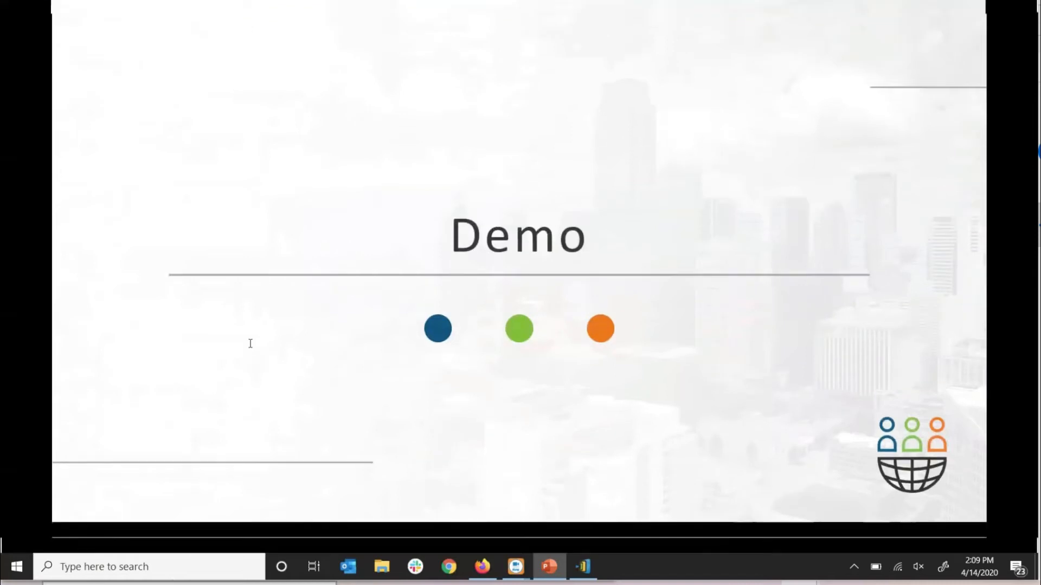
pyautogui.press('Escape')
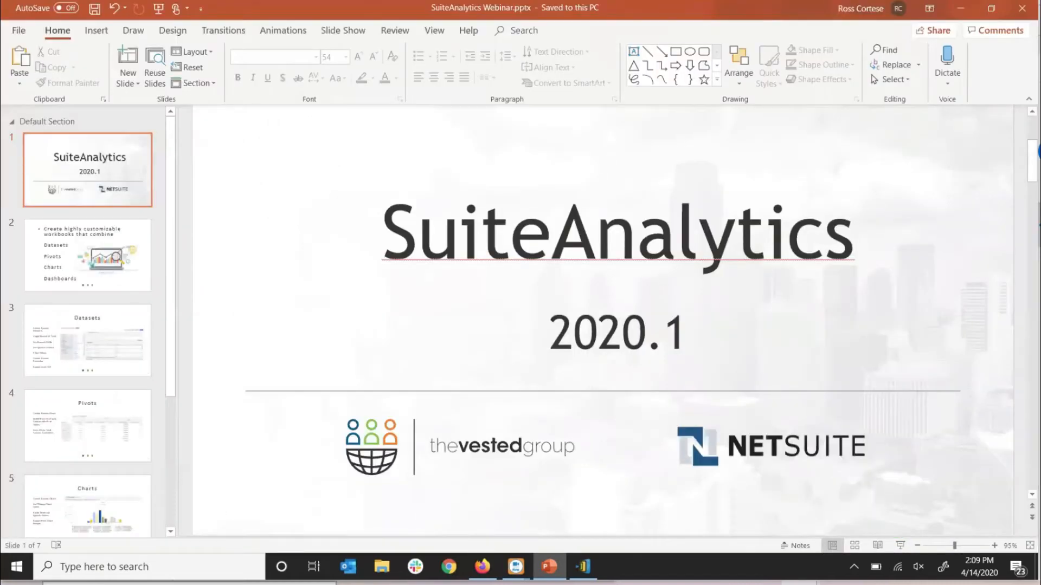
pyautogui.moveTo(556, 568)
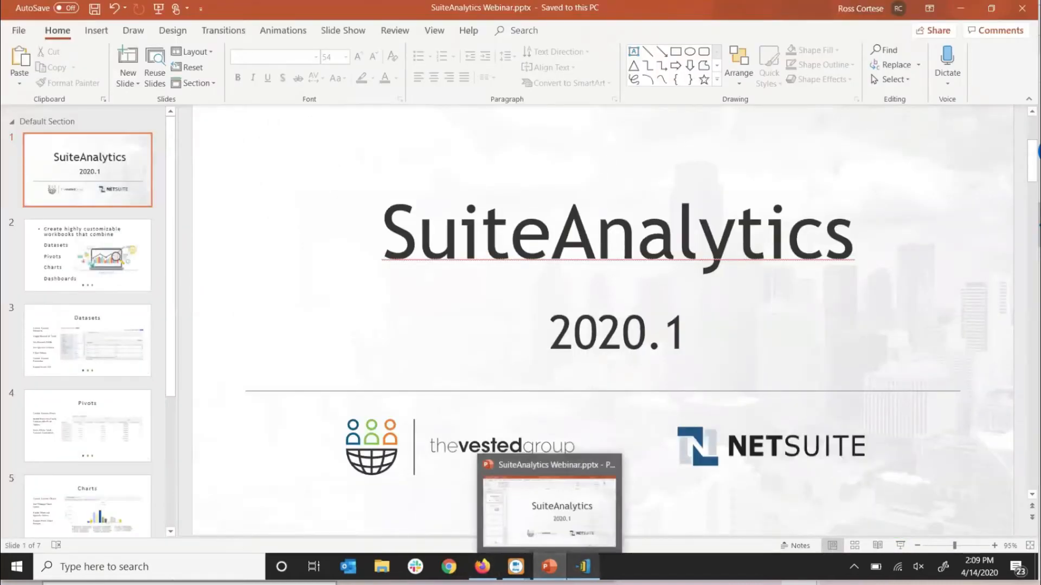
pyautogui.click(482, 567)
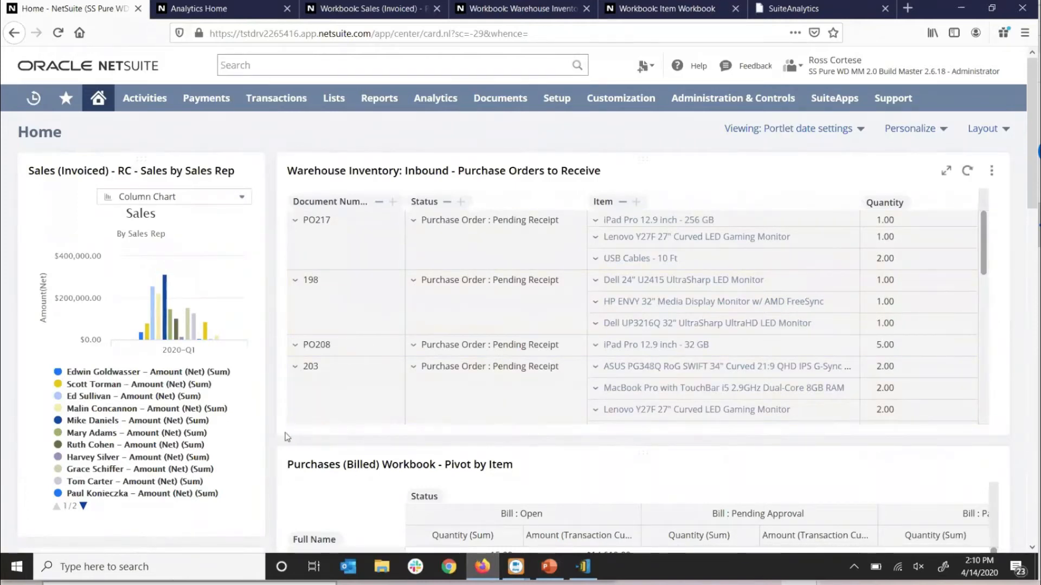
# Look over the dashboard portlets and move the Sales by Sales Rep chart portlet into the wide column above the warehouse inventory portlet.
pyautogui.scroll(-3, 271, 447)
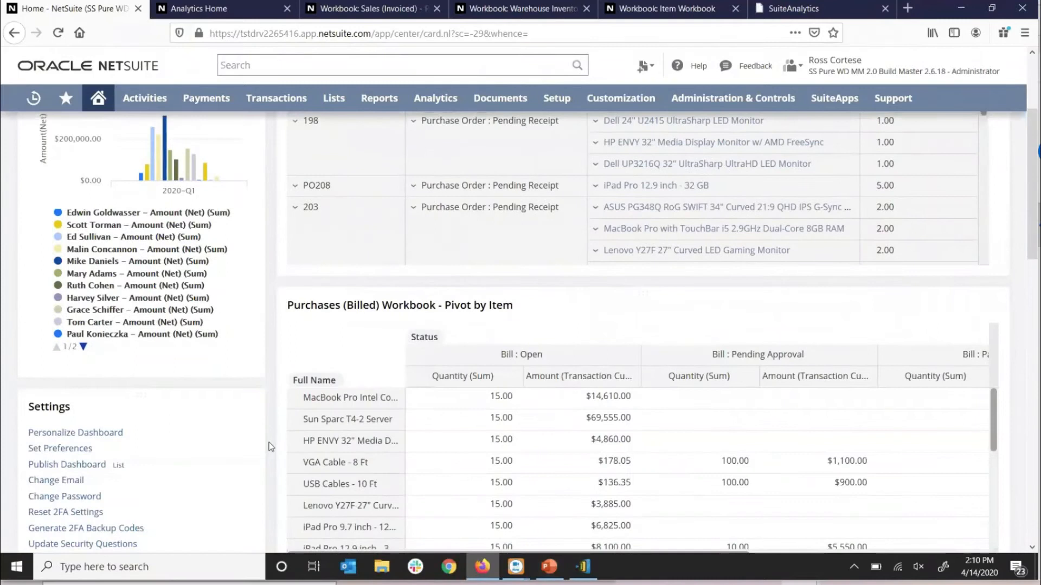
pyautogui.scroll(-2, 271, 442)
pyautogui.scroll(1, 271, 438)
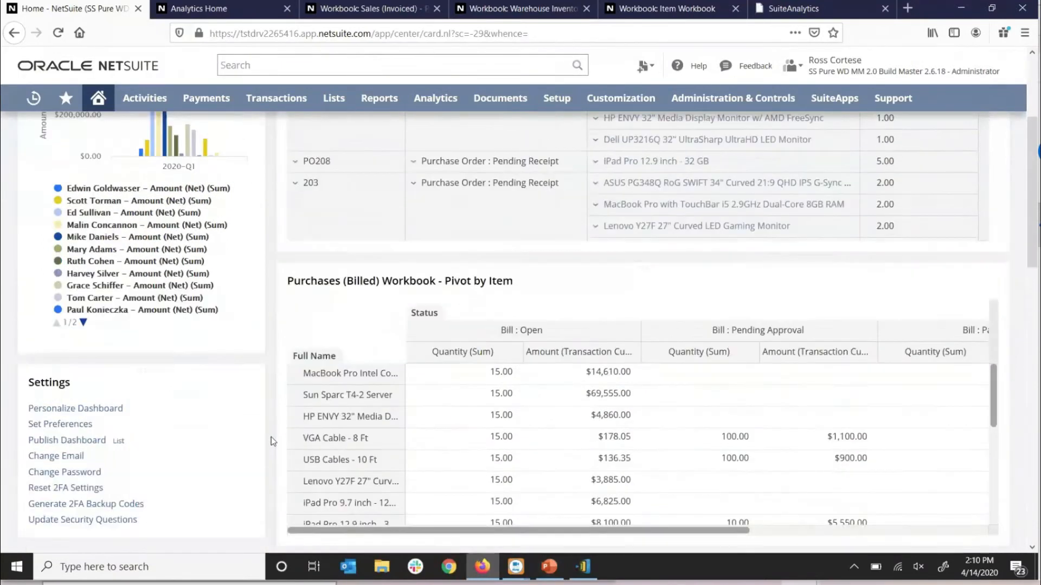
pyautogui.scroll(4, 271, 437)
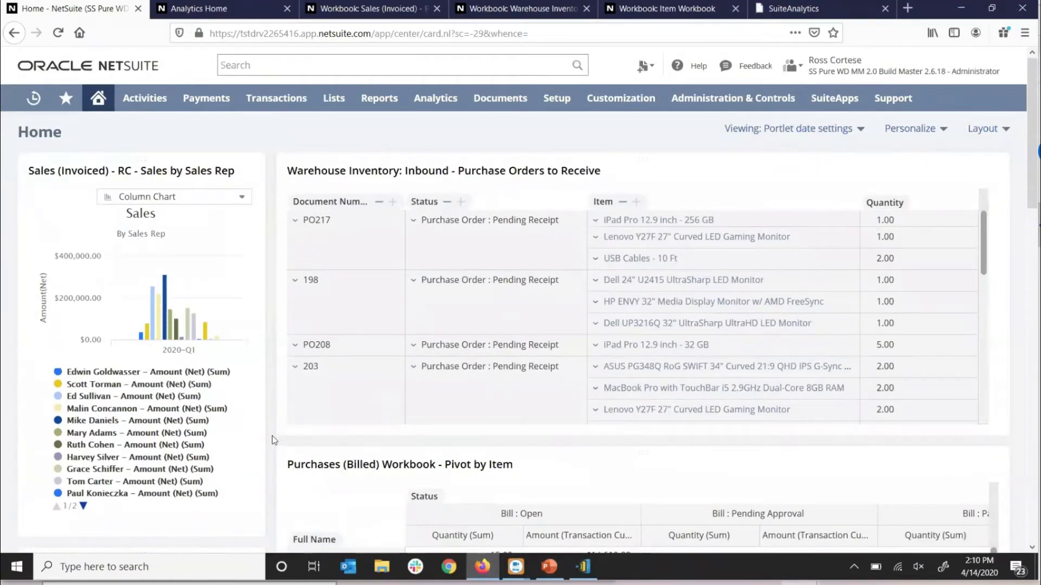
pyautogui.moveTo(181, 328)
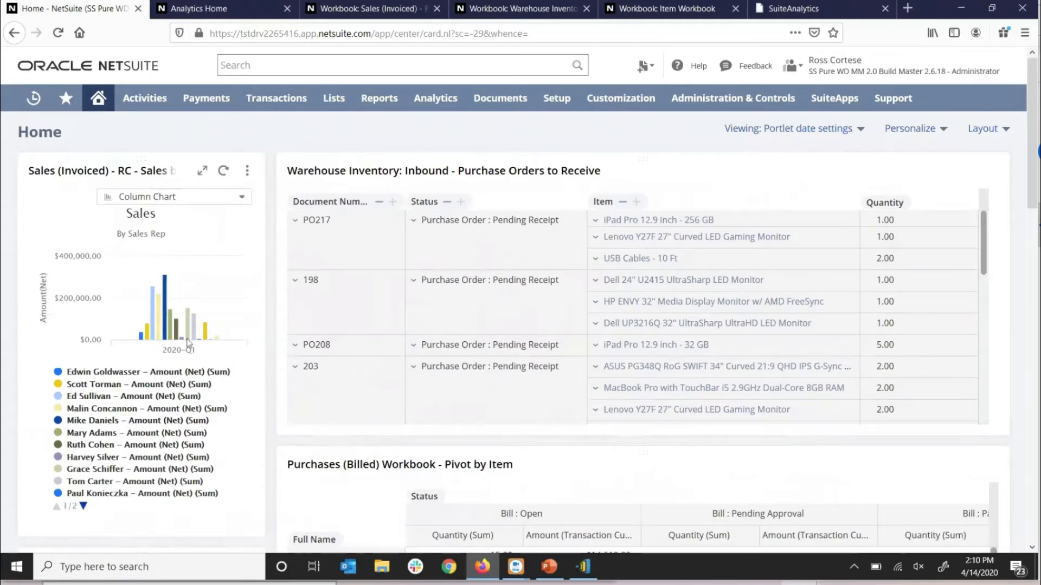
pyautogui.moveTo(208, 158); pyautogui.dragTo(528, 163)
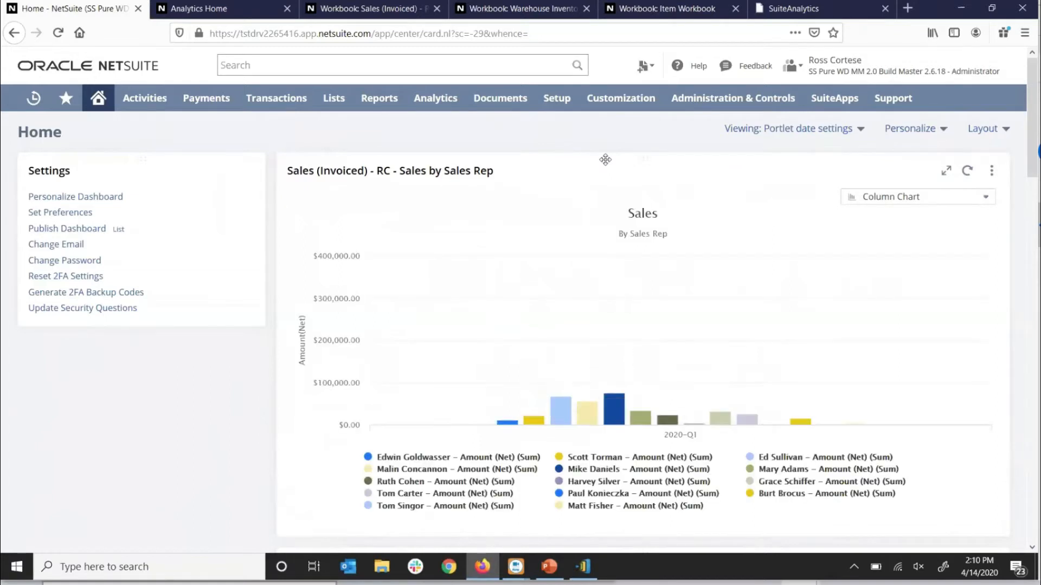
# Hide three sales reps' series in the Sales by Sales Rep chart, then view the portlet maximized and restore its size.
pyautogui.click(409, 458)
pyautogui.click(627, 457)
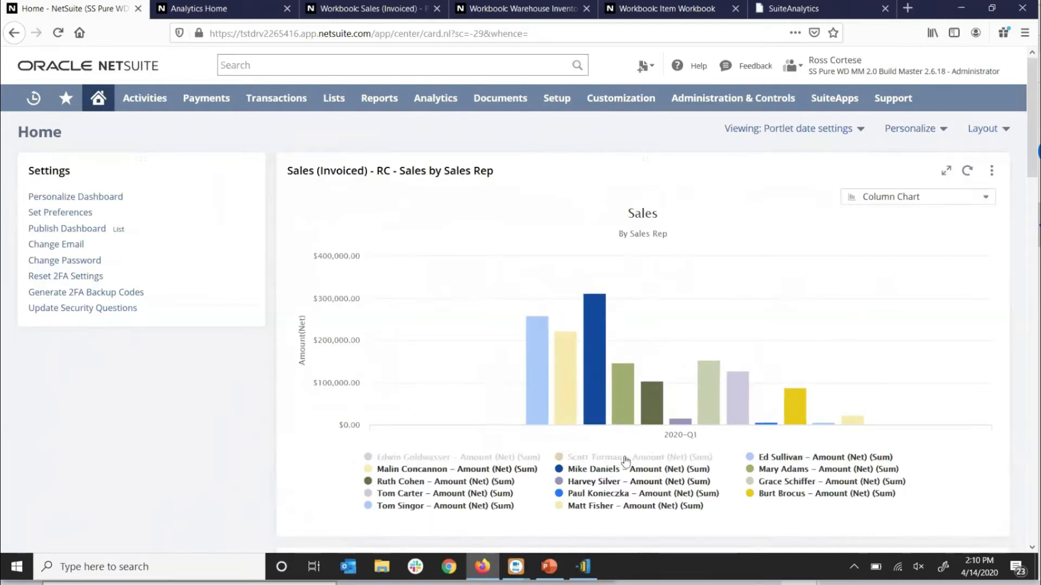
pyautogui.click(799, 498)
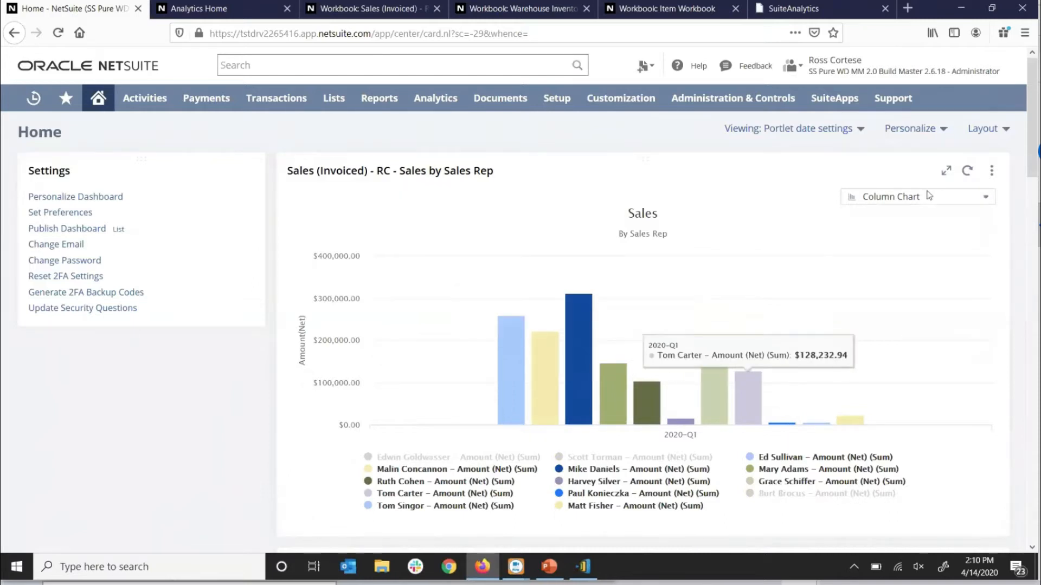
pyautogui.click(945, 173)
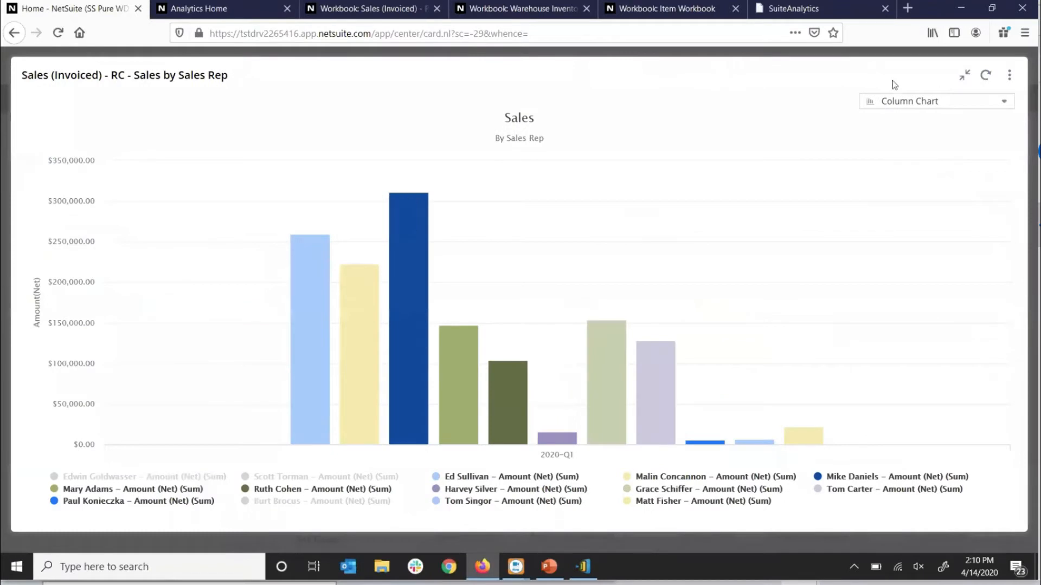
pyautogui.click(966, 77)
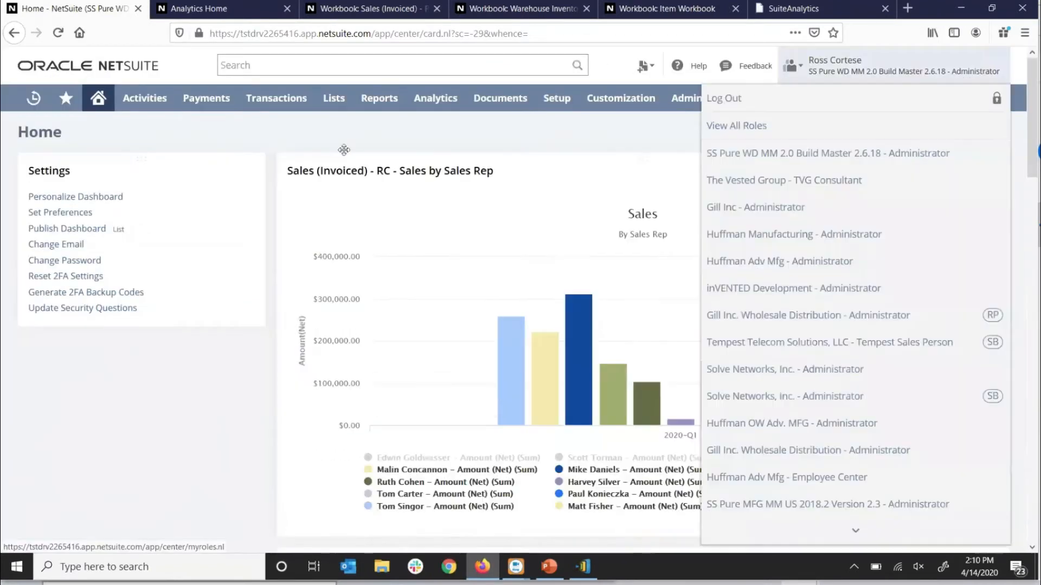
# Move the Sales by Sales Rep portlet back to the narrow column above the Settings portlet.
pyautogui.moveTo(26, 163); pyautogui.dragTo(236, 351)
pyautogui.moveTo(164, 360); pyautogui.dragTo(138, 151)
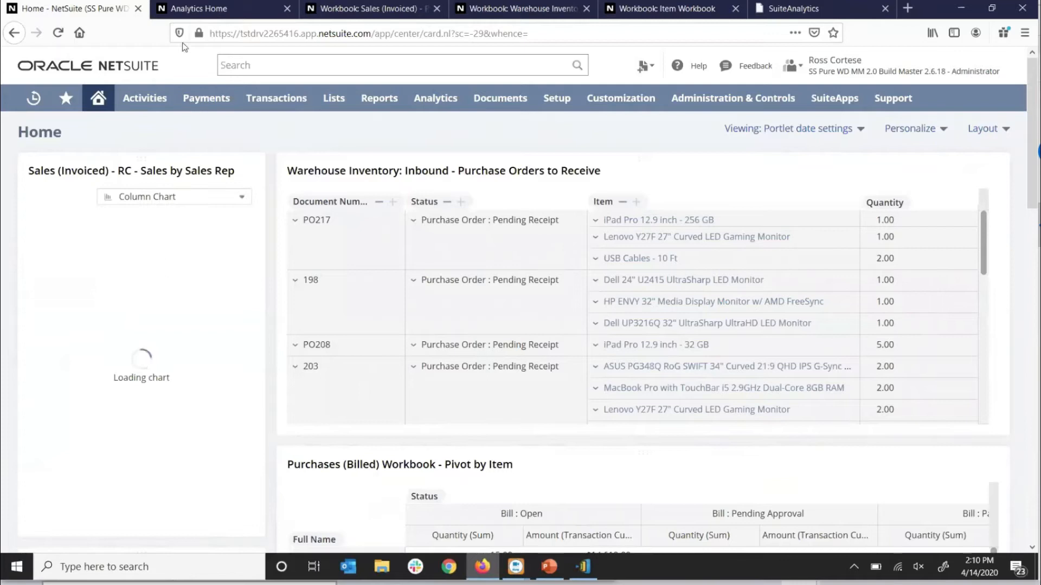
# Go to the Analytics Home page, expand the favorite workbooks section to view it, and collapse it again.
pyautogui.click(203, 20)
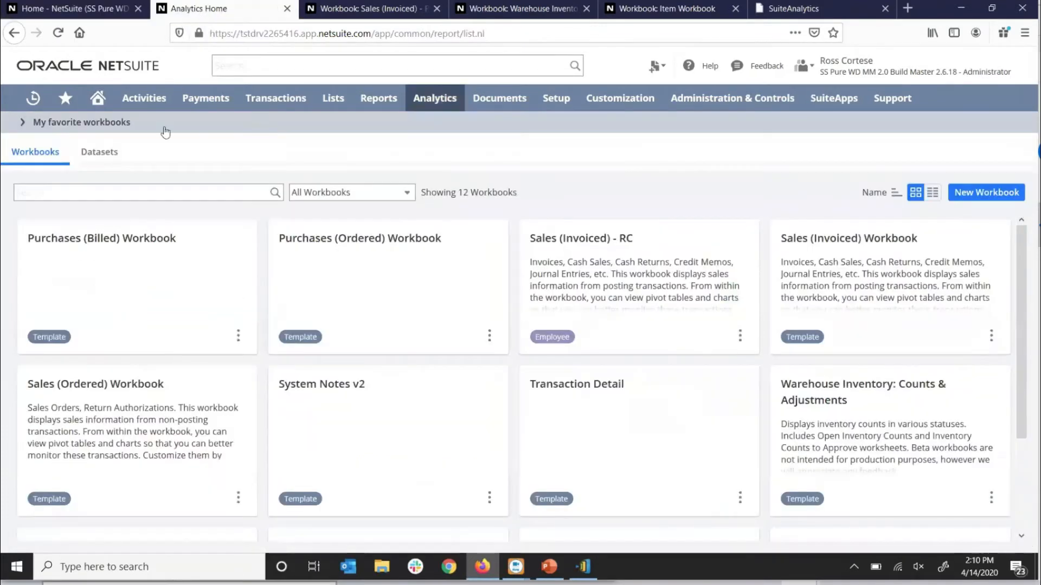
pyautogui.click(426, 106)
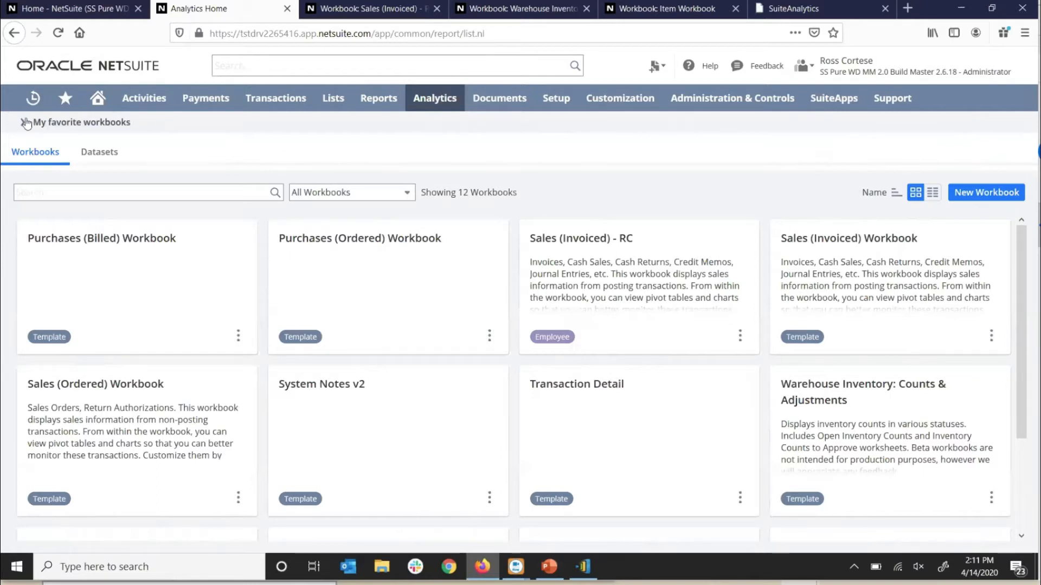
pyautogui.click(24, 123)
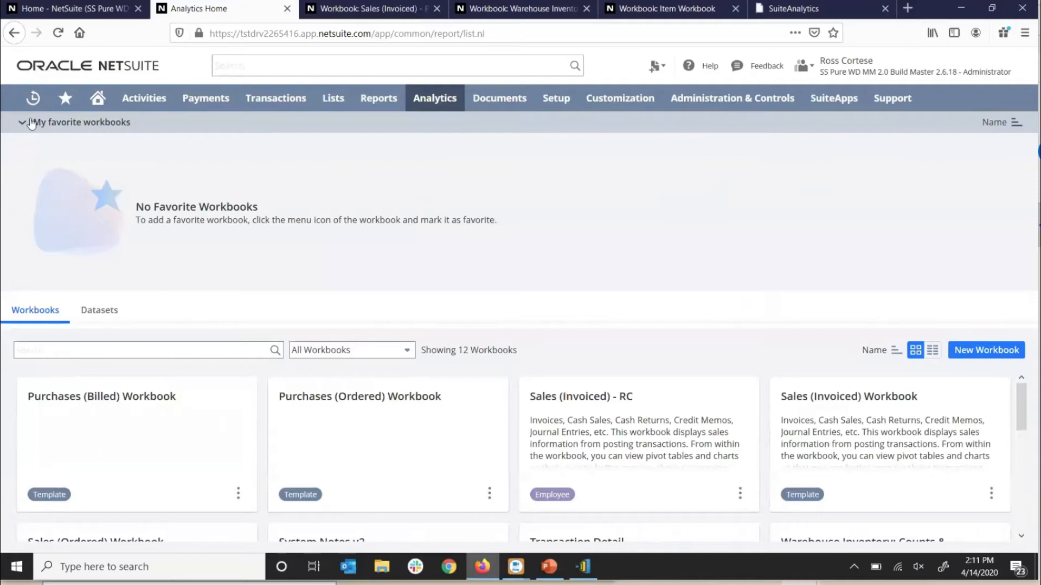
pyautogui.click(24, 122)
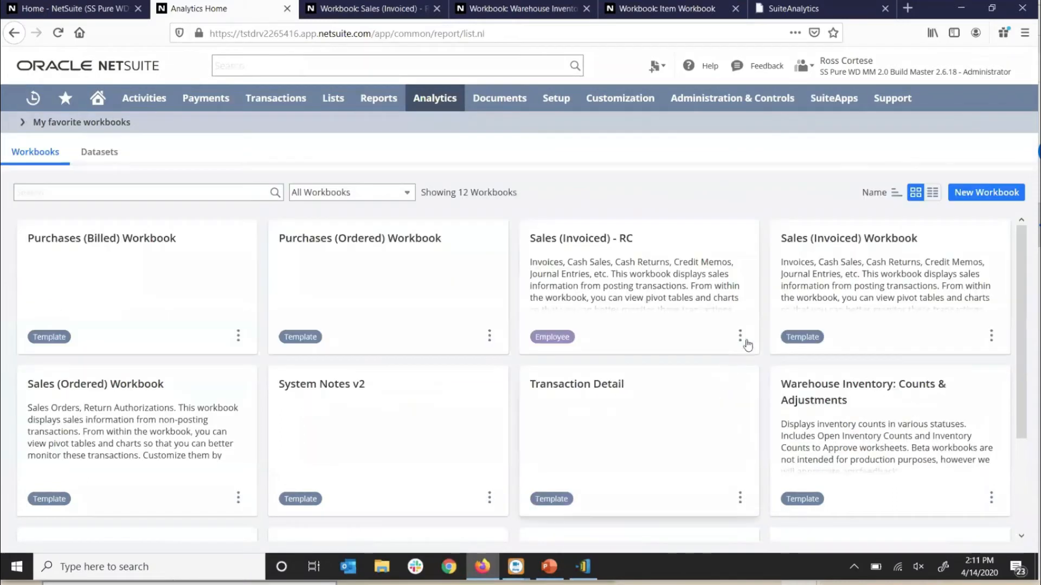
# Mark the Sales (Invoiced) - RC workbook as a favorite and check it in the favorite workbooks section.
pyautogui.click(739, 337)
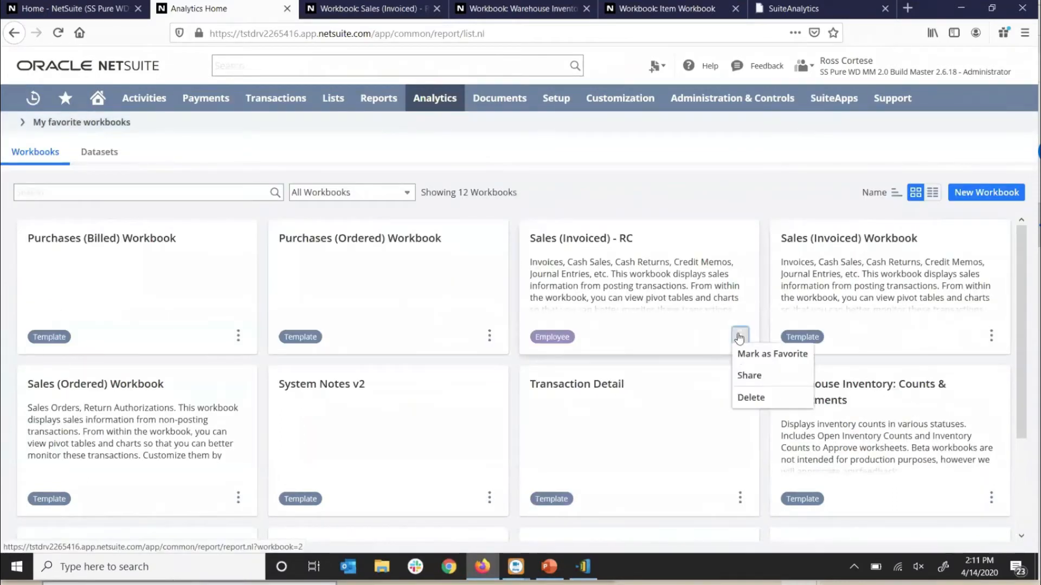
pyautogui.click(756, 354)
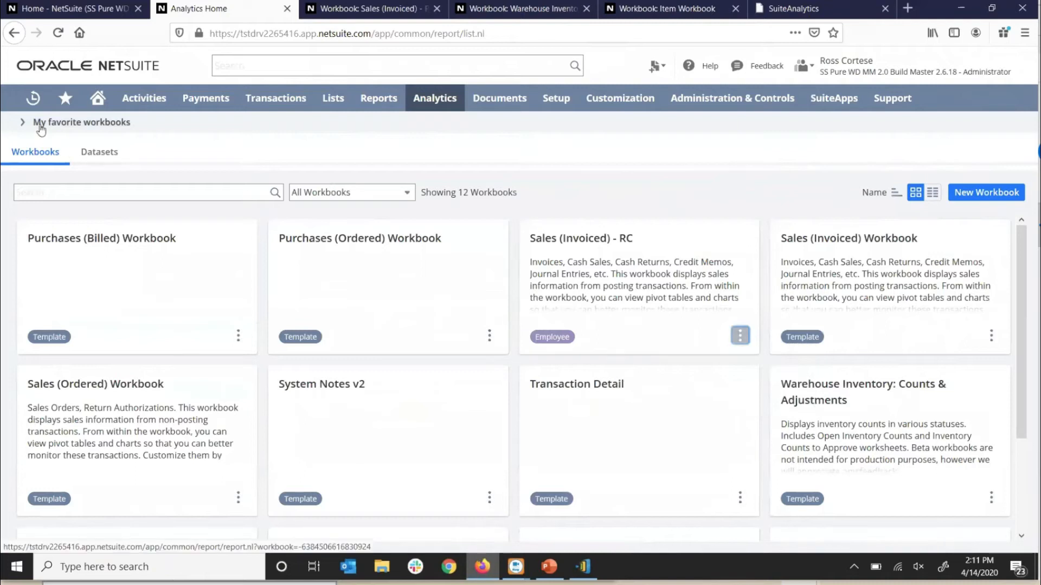
pyautogui.click(40, 125)
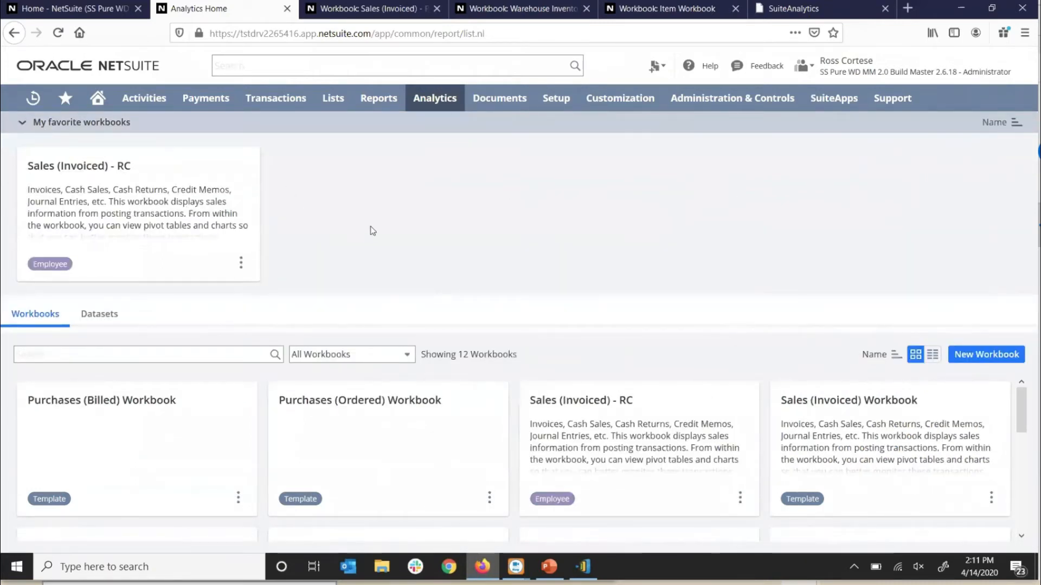
pyautogui.click(21, 122)
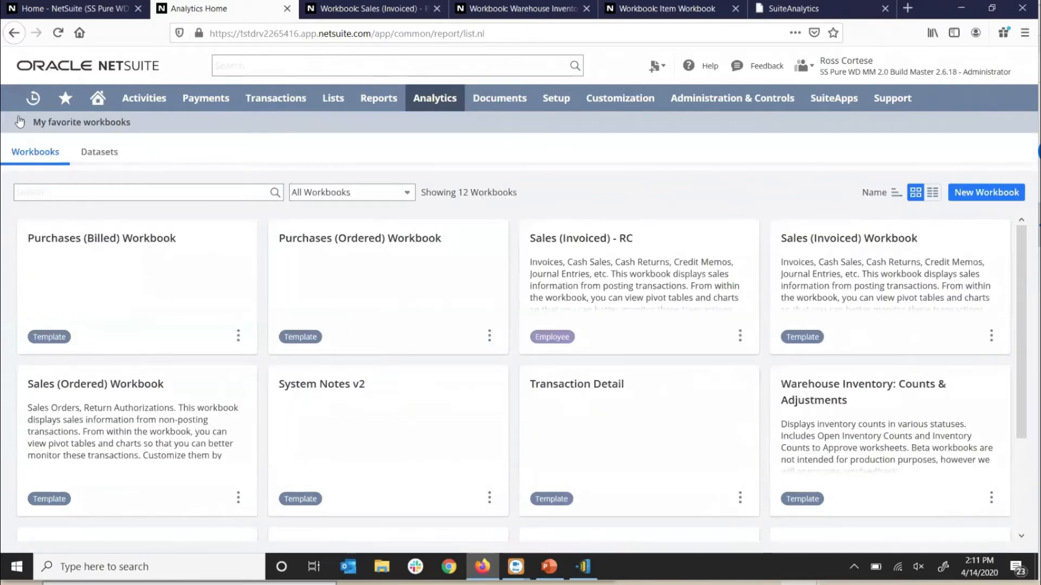
# View the workbook list filtered by My Workbooks, Shared with me, and Employee Workbooks in turn.
pyautogui.click(394, 195)
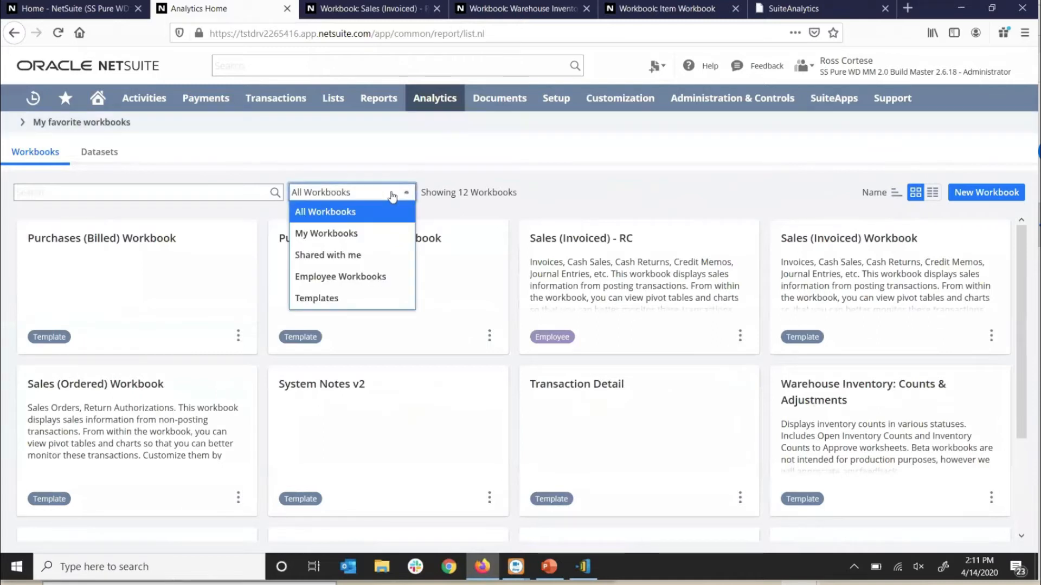
pyautogui.click(358, 233)
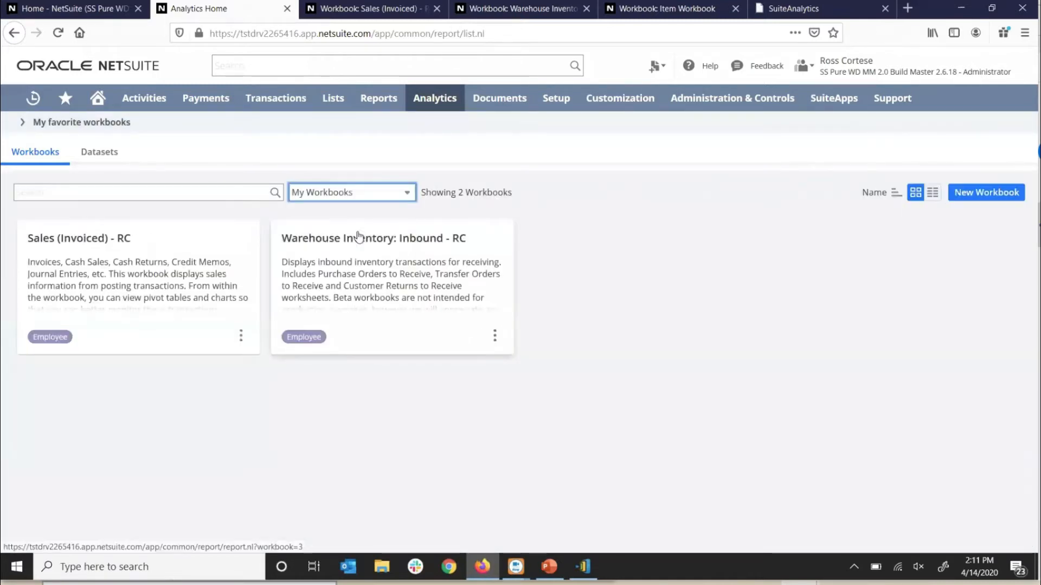
pyautogui.click(350, 199)
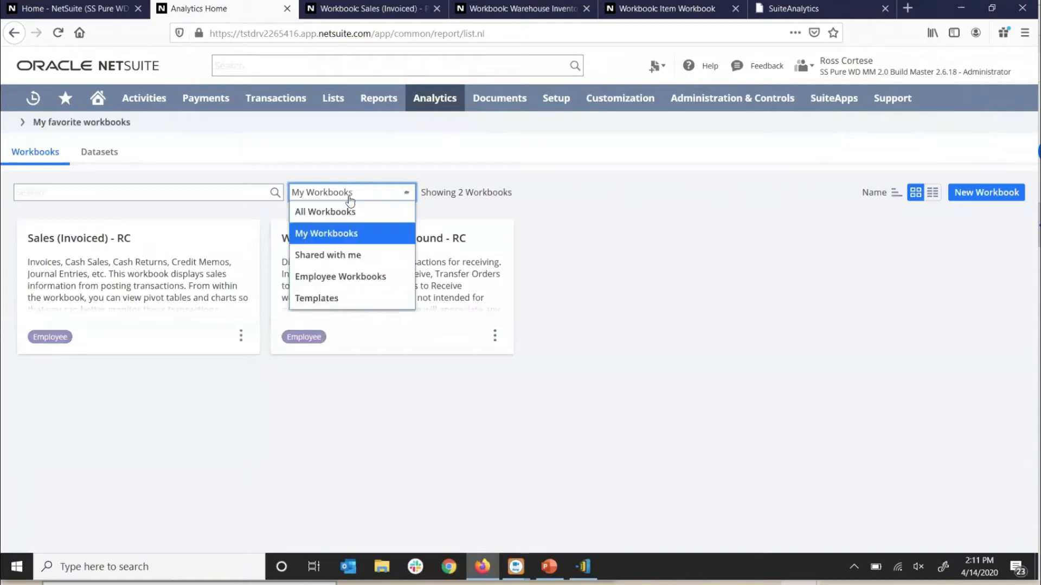
pyautogui.click(328, 254)
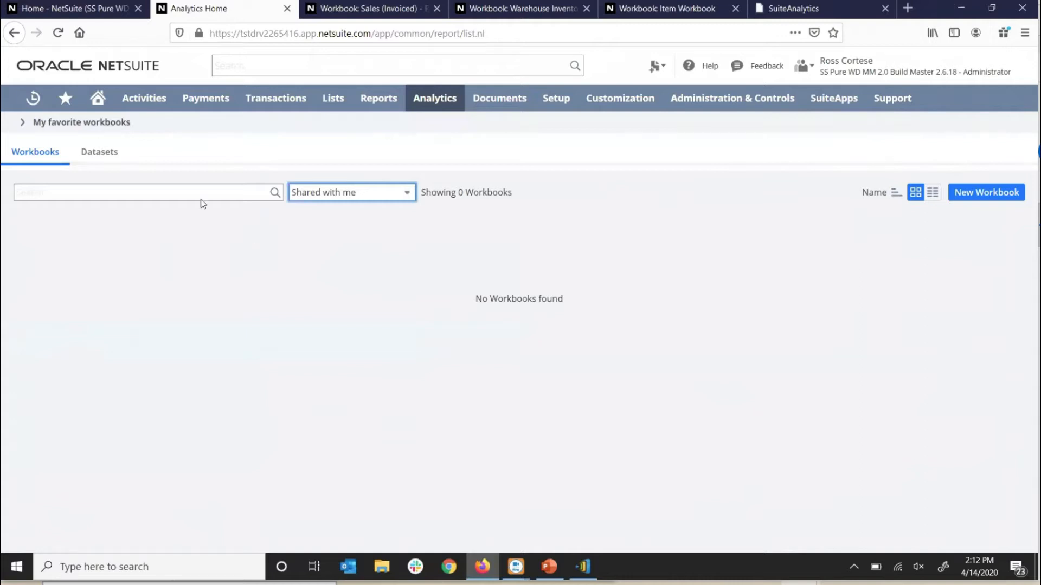
pyautogui.click(376, 197)
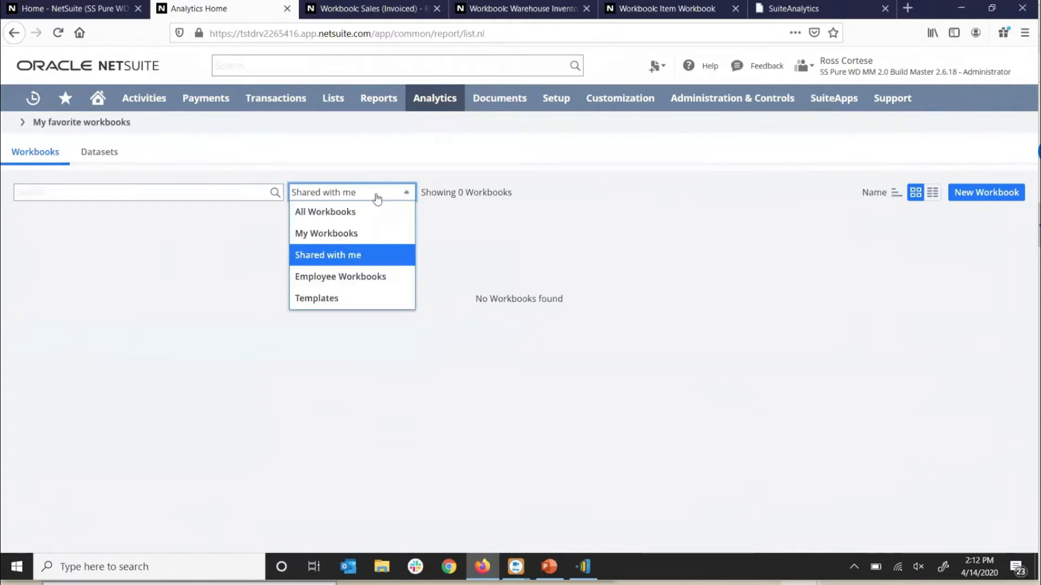
pyautogui.click(368, 280)
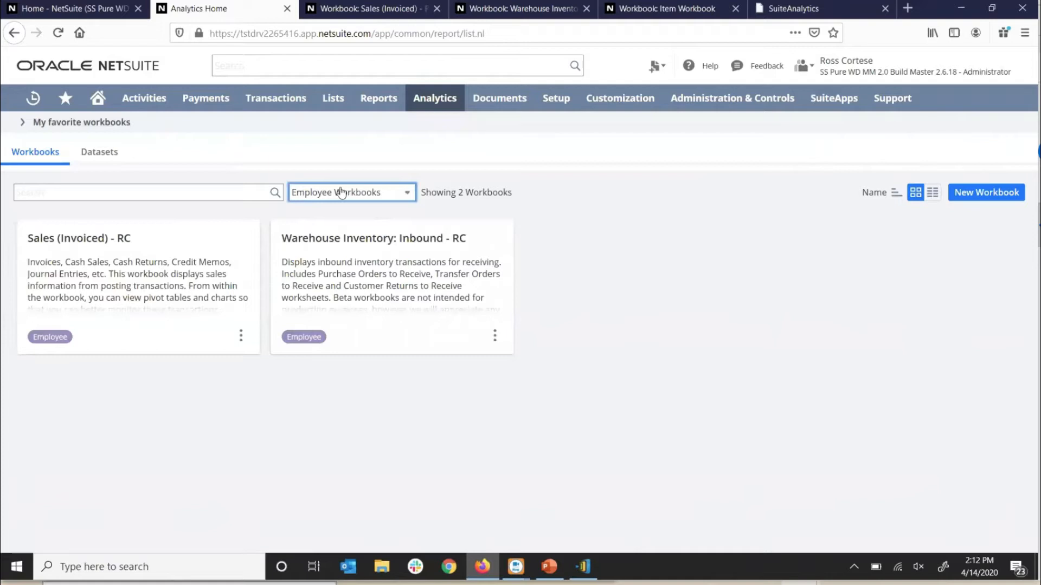
# Filter the workbook list to Templates and look through the available template workbooks.
pyautogui.click(346, 202)
pyautogui.click(312, 301)
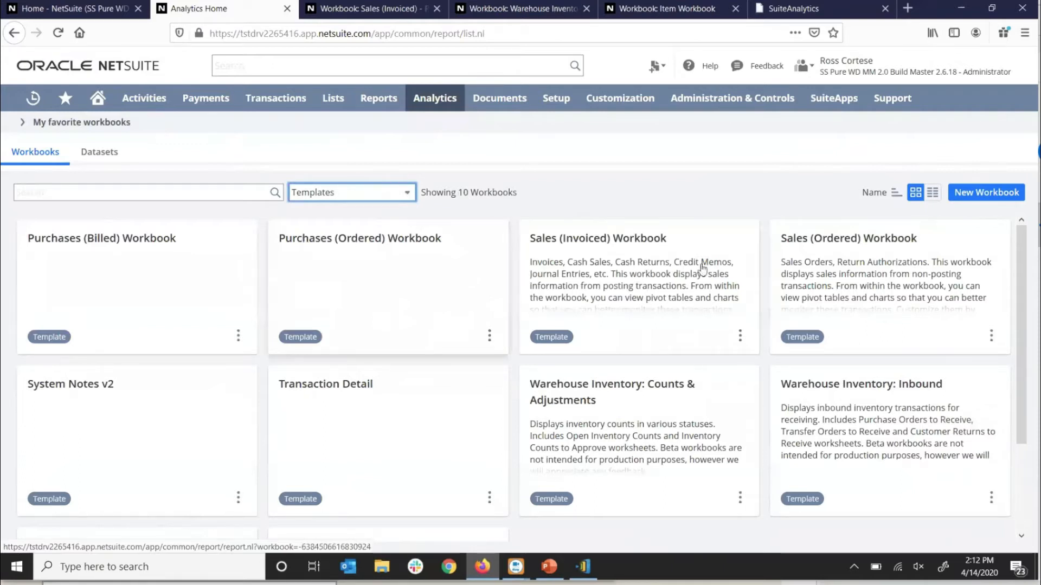
pyautogui.scroll(-1, 515, 326)
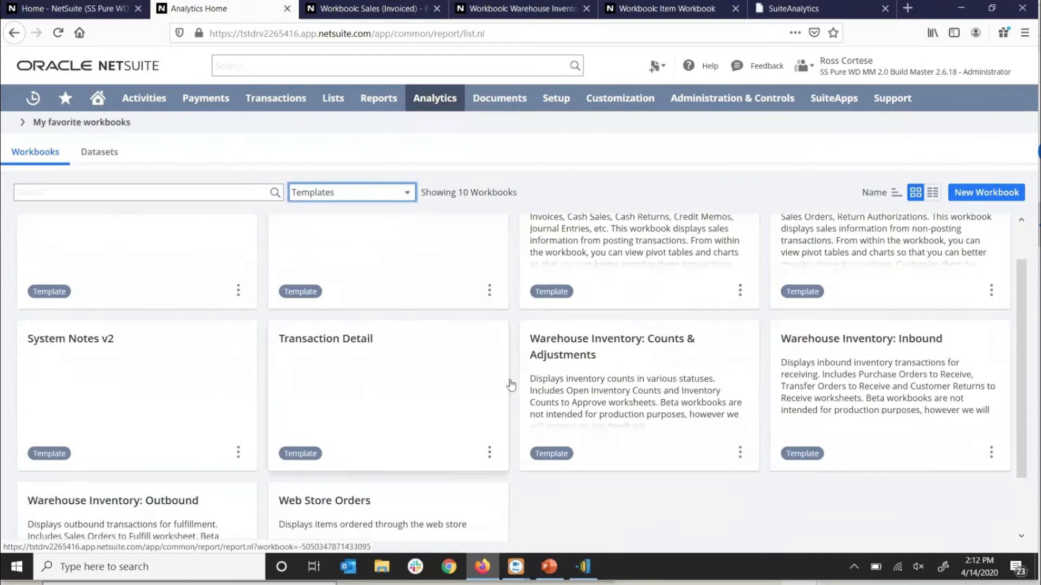
pyautogui.scroll(1, 532, 378)
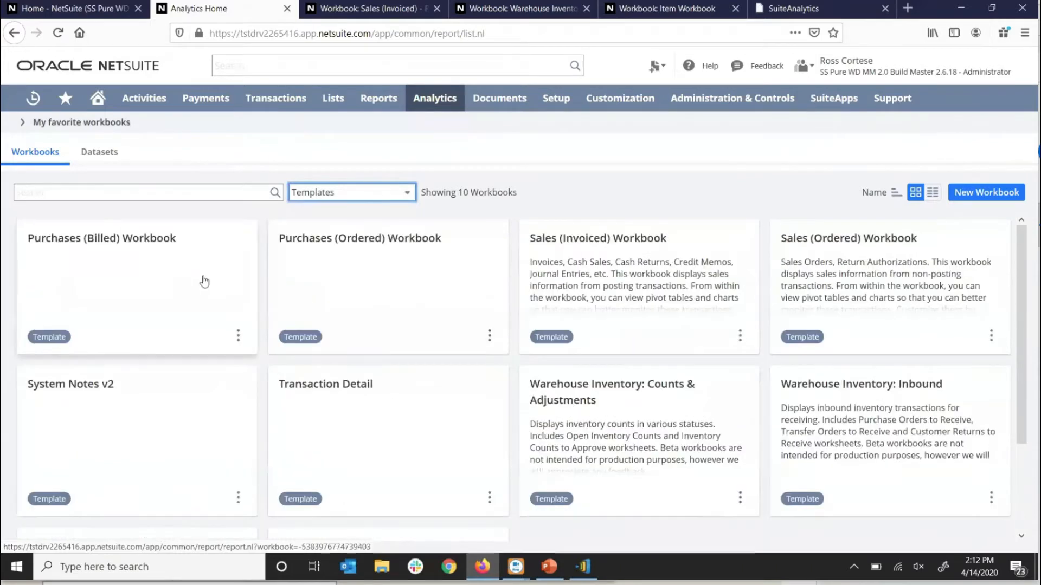
# Filter the workbook list to My Workbooks, then view the Datasets list and return to the workbooks.
pyautogui.click(364, 192)
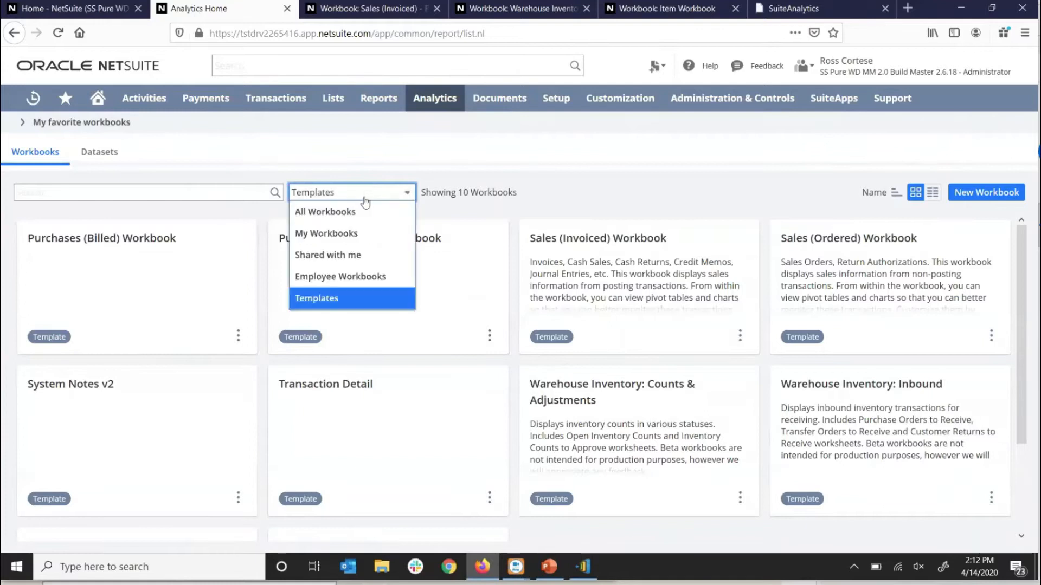
pyautogui.click(346, 233)
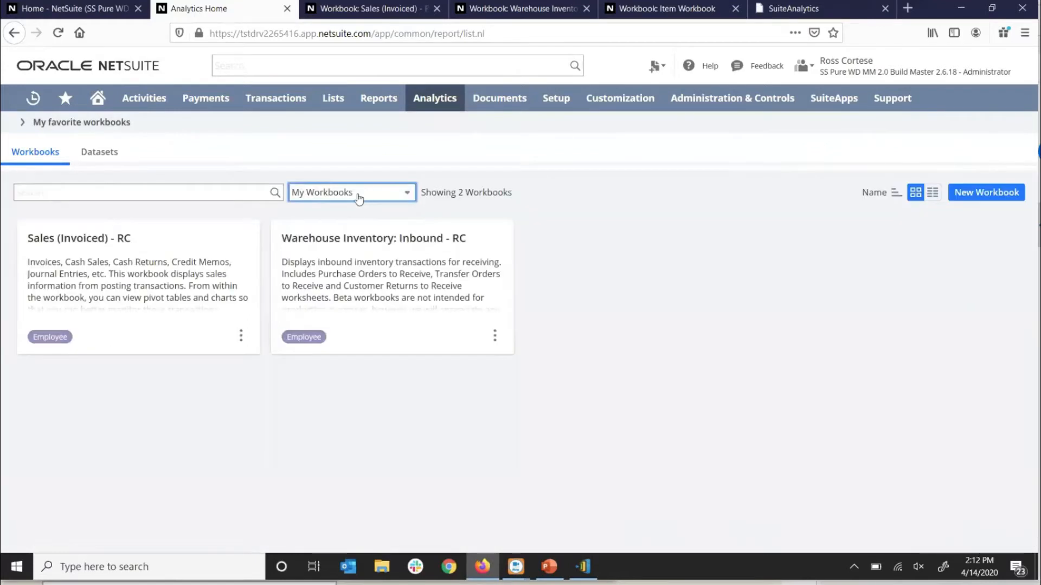
pyautogui.click(100, 156)
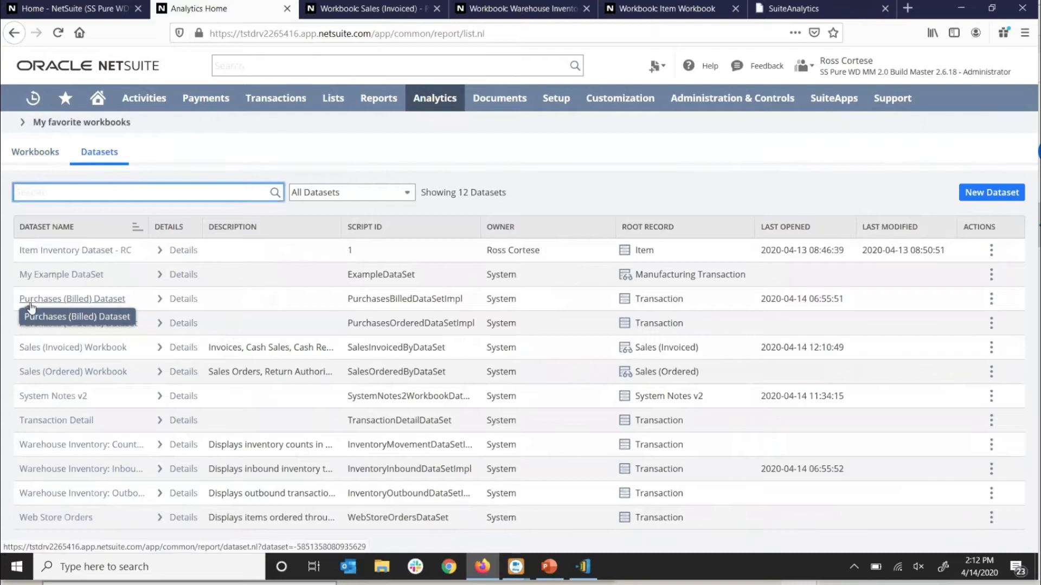
pyautogui.click(44, 162)
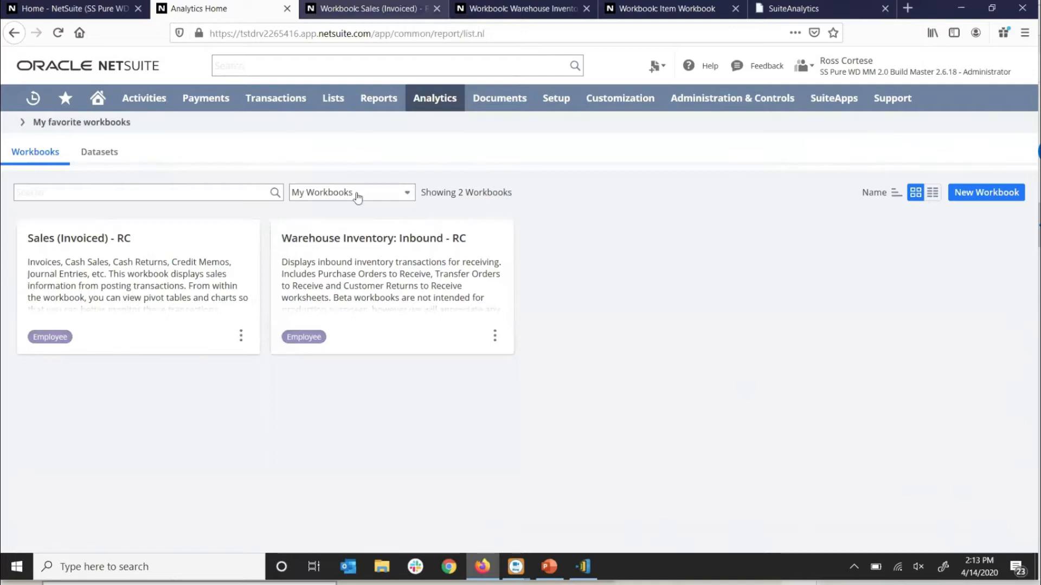
# Filter the workbook list to Templates, then switch to the open Sales (Invoiced) - RC workbook.
pyautogui.click(389, 195)
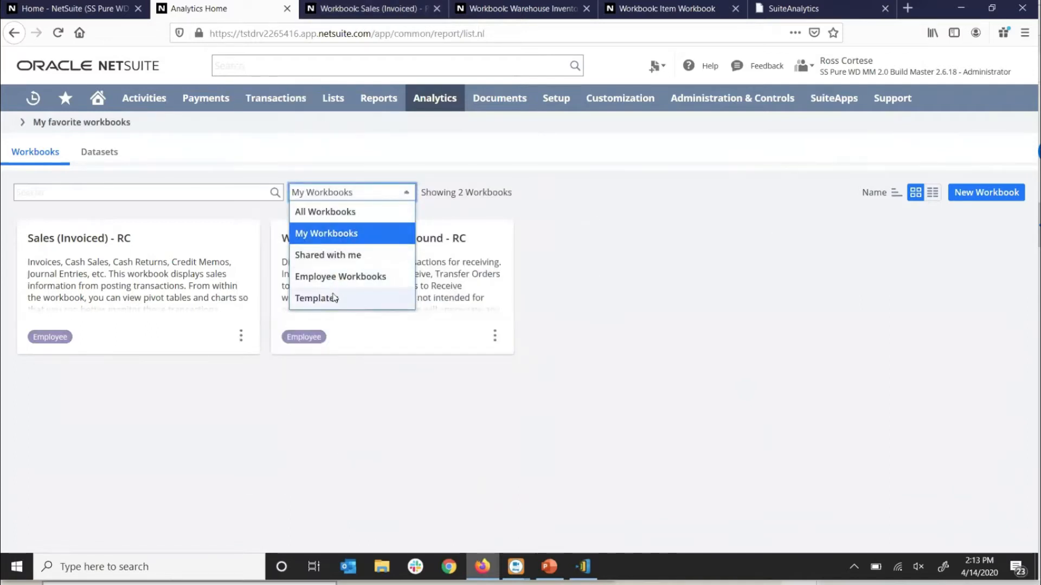
pyautogui.click(334, 298)
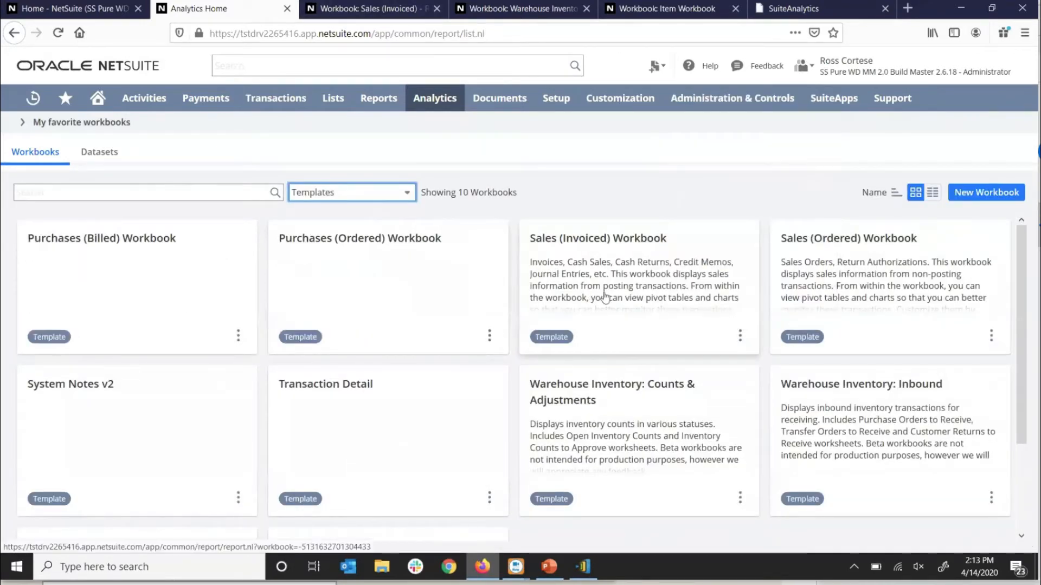
pyautogui.click(343, 11)
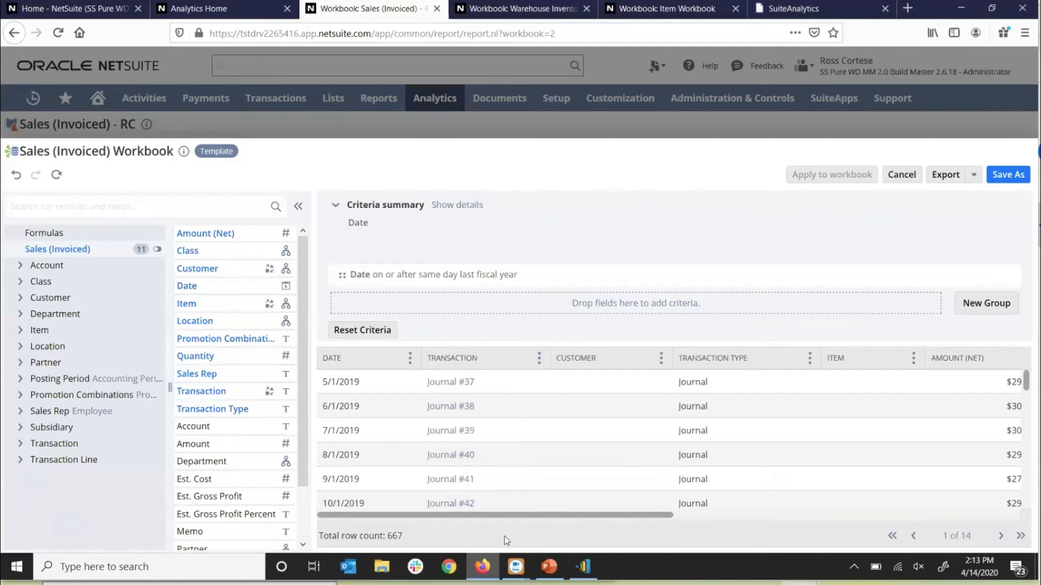
# Review the columns of the Sales (Invoiced) dataset, then leave it without changes and view the workbook's Sales (Invoiced) Workbook table.
pyautogui.hscroll(5, 556, 518)
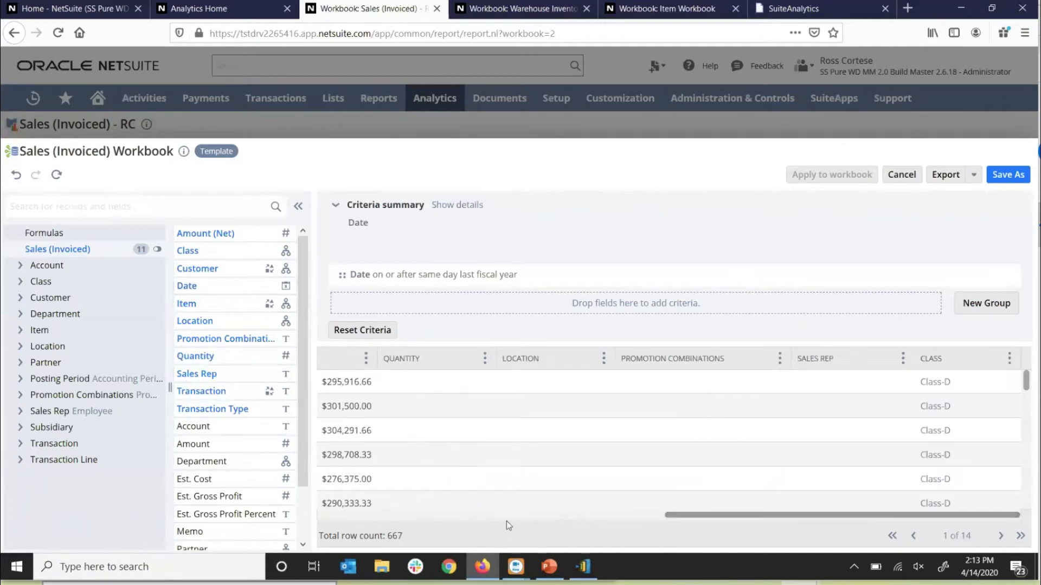
pyautogui.moveTo(705, 514); pyautogui.dragTo(328, 519)
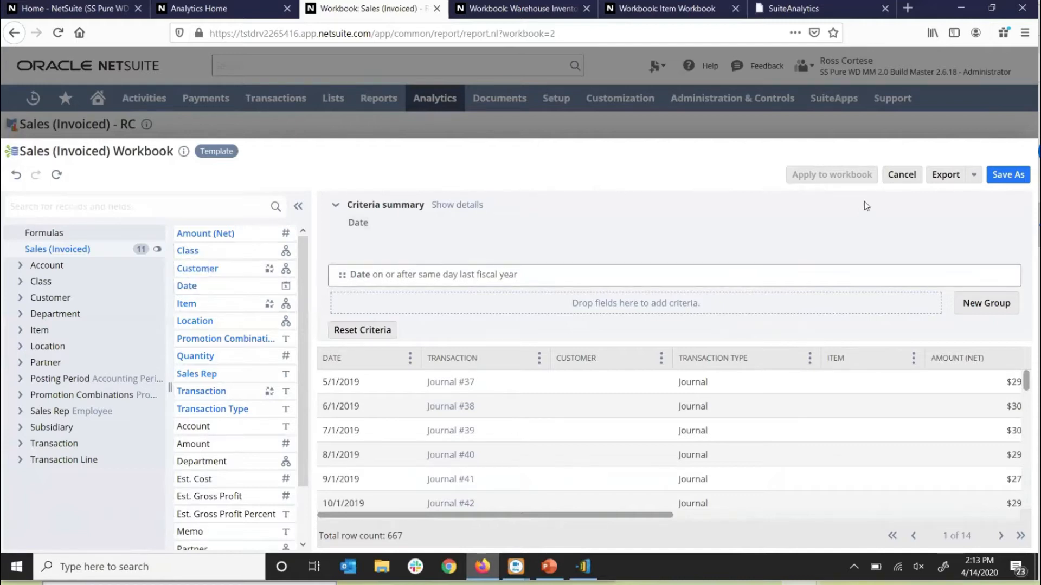
pyautogui.click(901, 175)
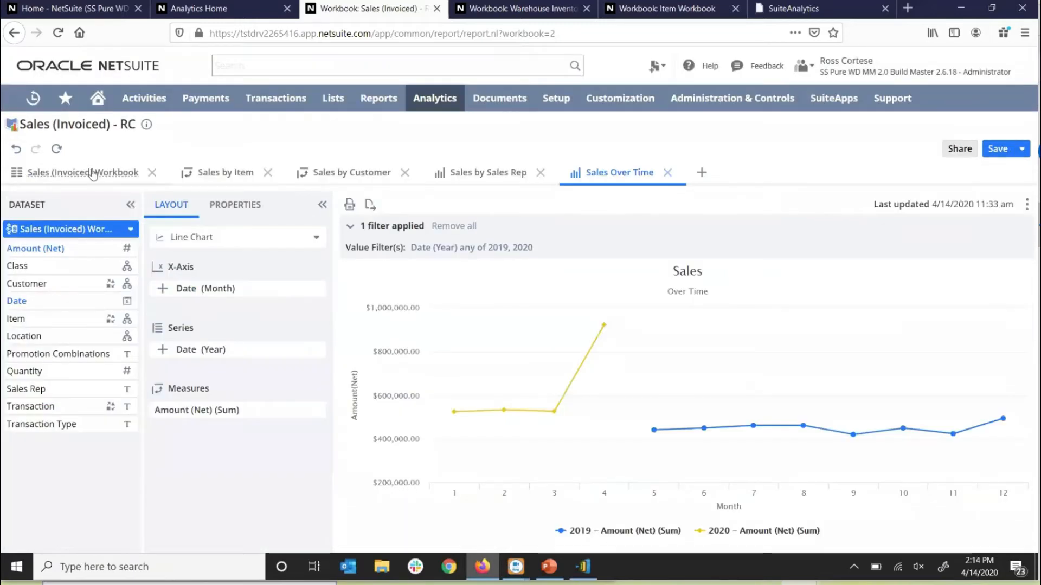
pyautogui.click(93, 174)
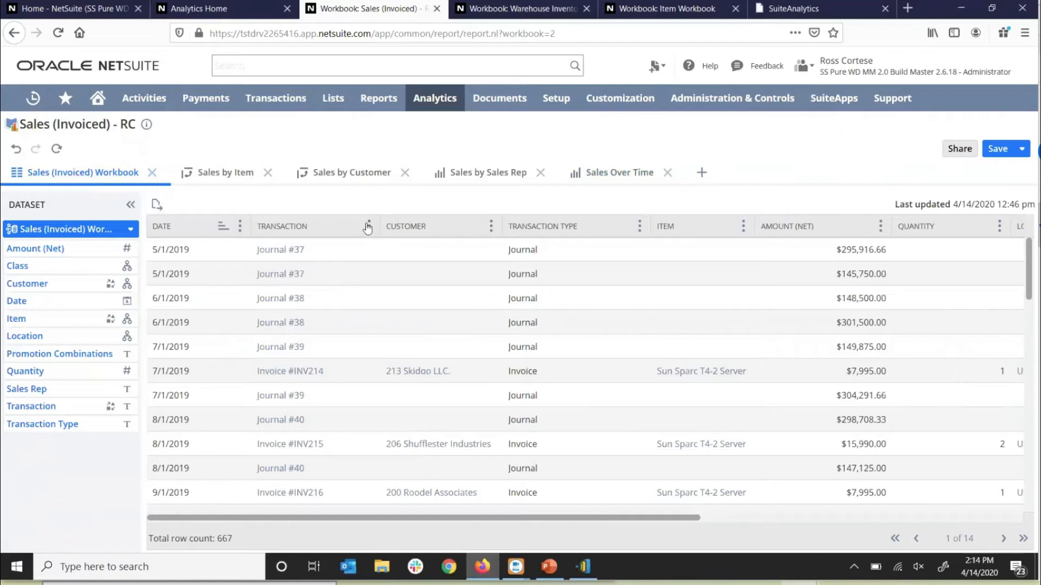
# Filter the table's Transaction Type column to any of Cash Sale and Invoice and look through the rows.
pyautogui.click(640, 226)
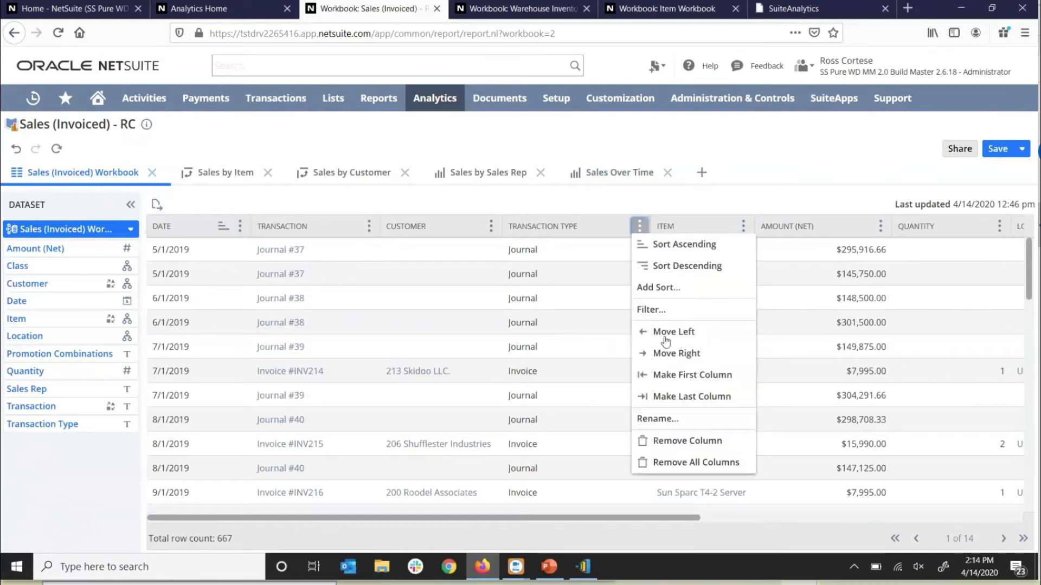
pyautogui.click(651, 309)
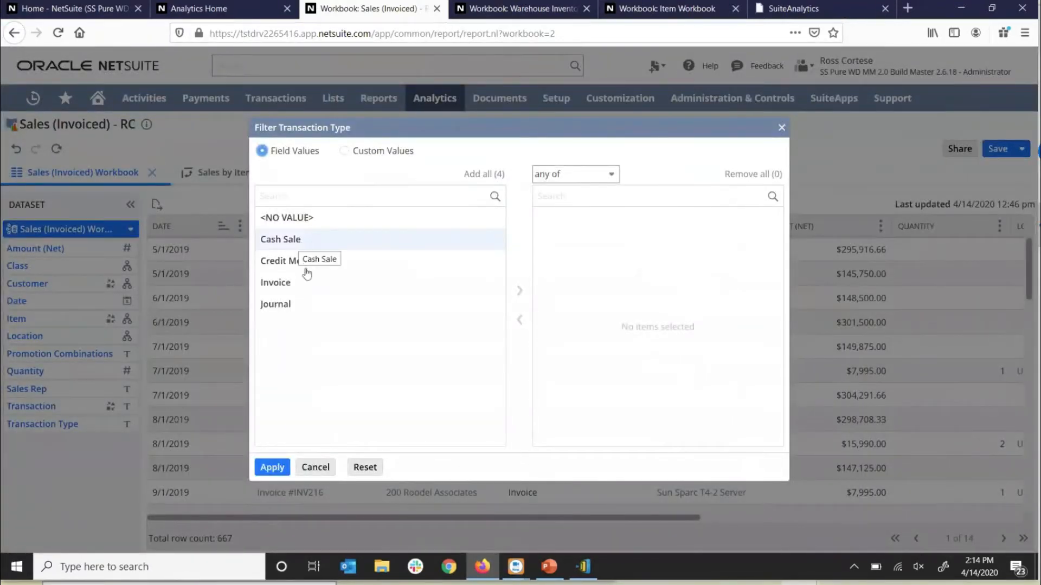
pyautogui.click(298, 241)
pyautogui.click(287, 262)
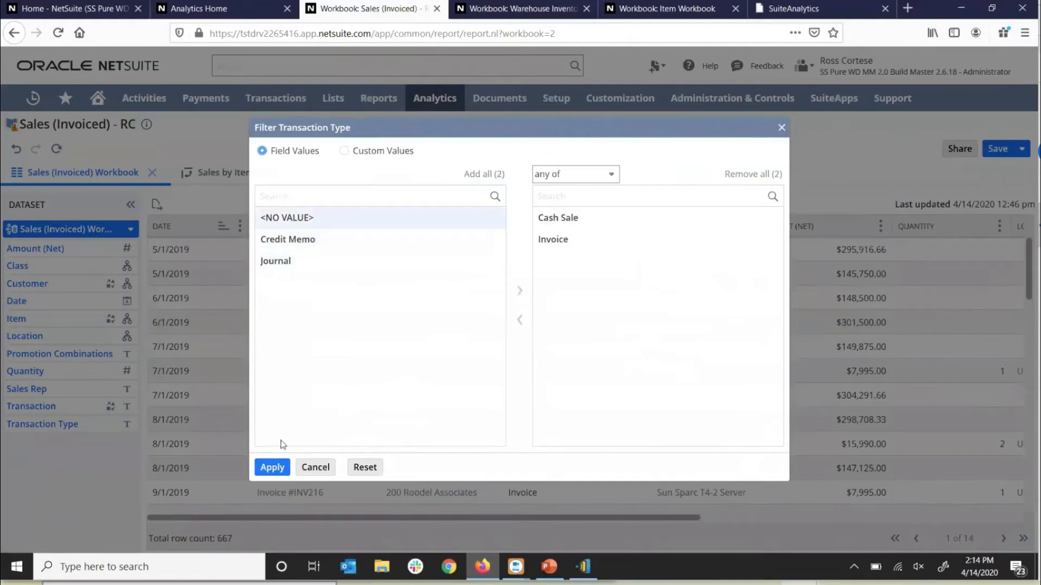
pyautogui.click(270, 467)
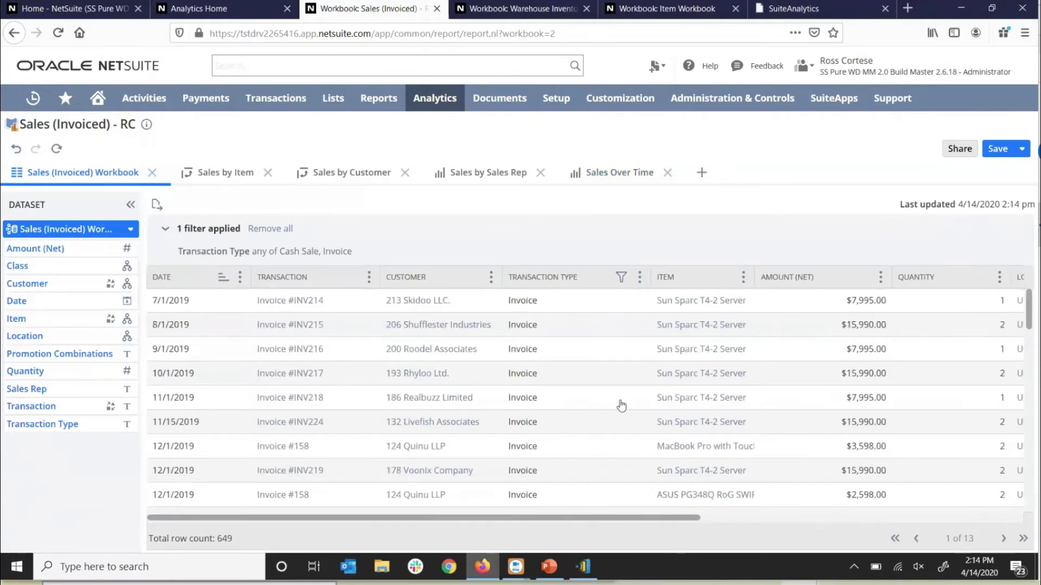
pyautogui.scroll(-5, 621, 405)
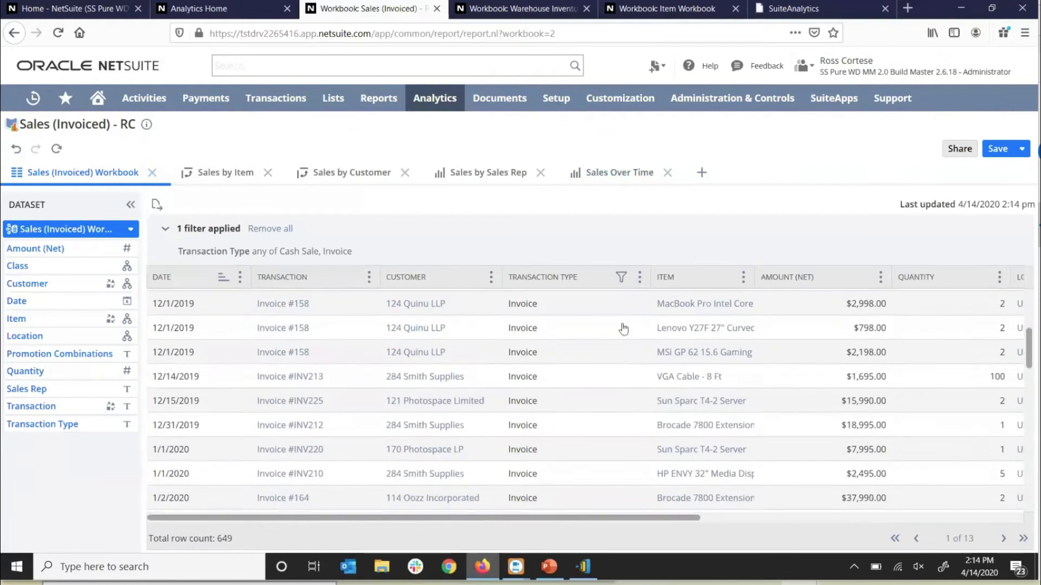
pyautogui.scroll(5, 638, 282)
# Take Invoice out of the Transaction Type filter so that only Cash Sale is selected.
pyautogui.click(640, 277)
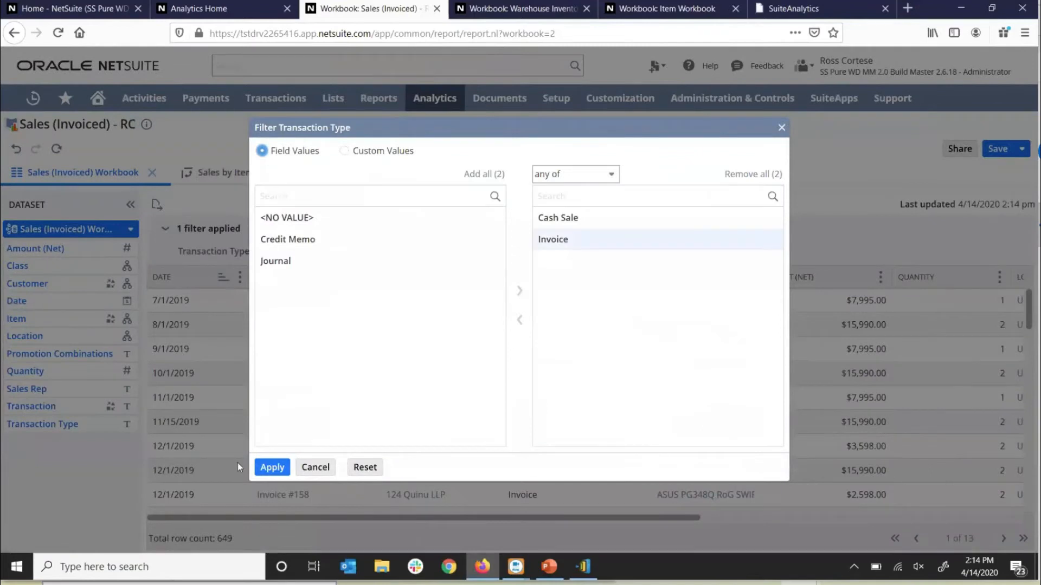
pyautogui.click(591, 239)
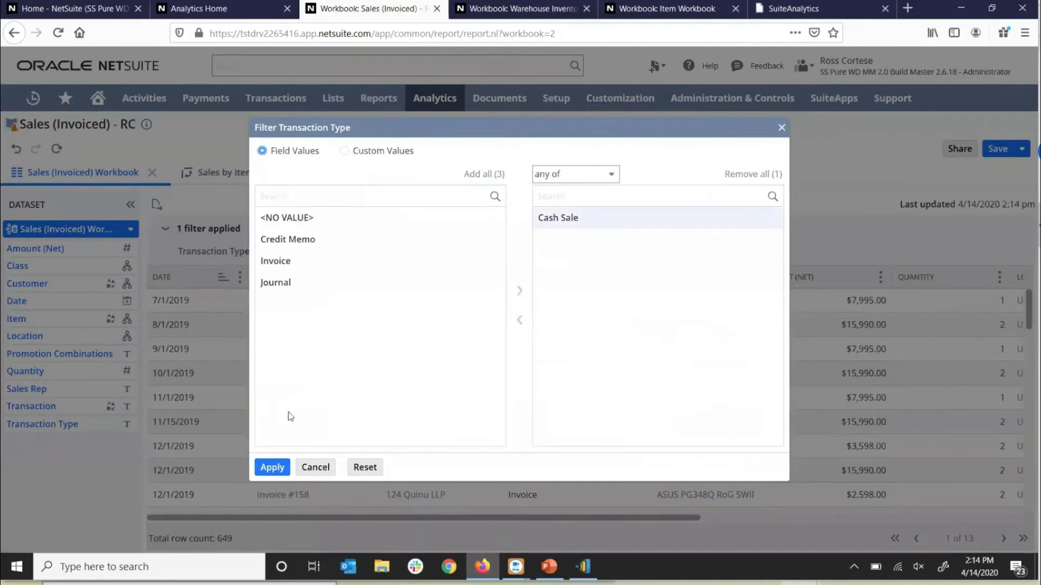
pyautogui.click(272, 467)
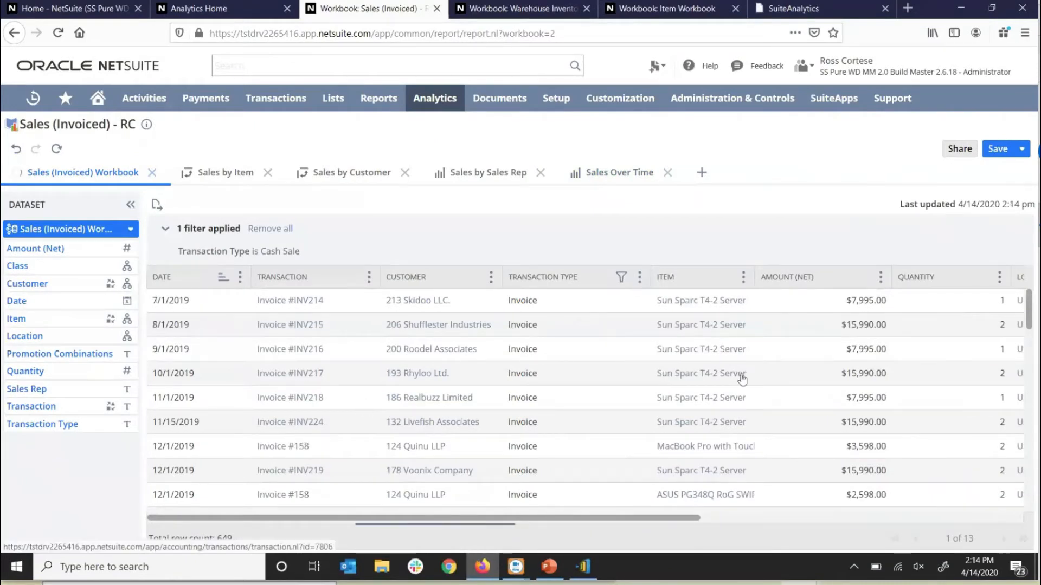
pyautogui.scroll(-1, 729, 375)
pyautogui.scroll(1, 644, 278)
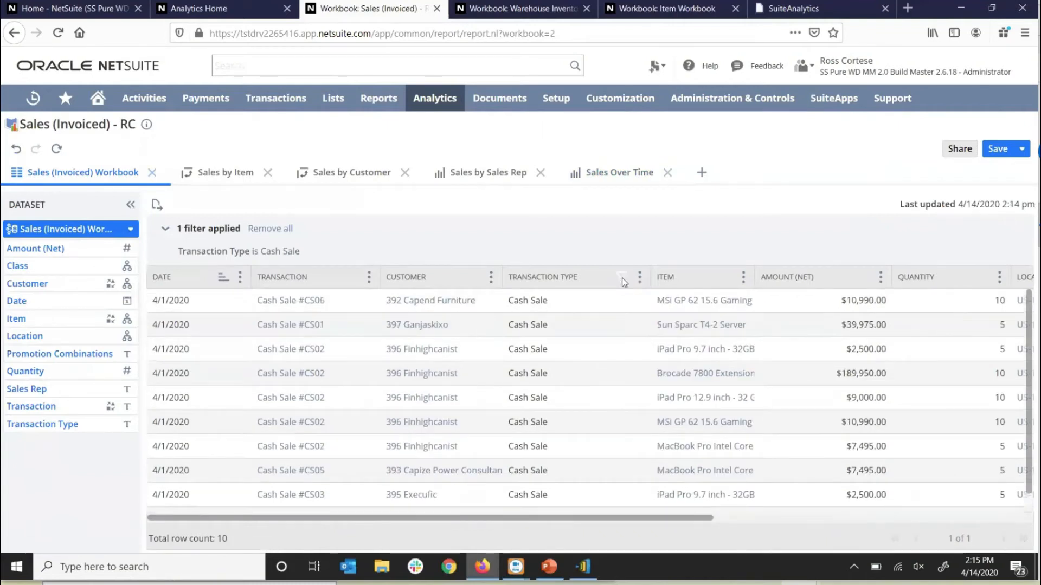
# Remove the filter from the Transaction Type column.
pyautogui.click(622, 278)
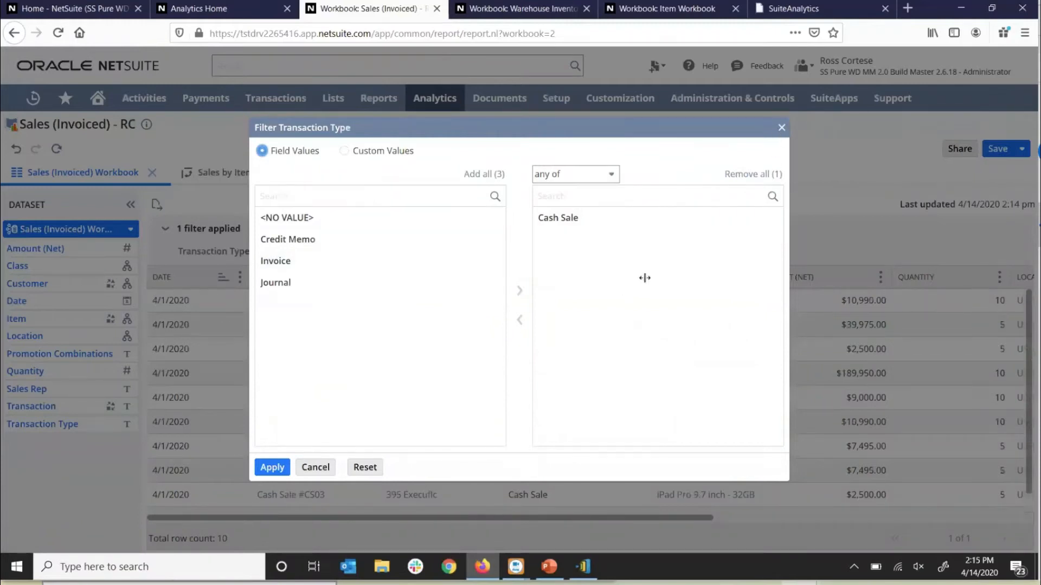
pyautogui.press('Escape')
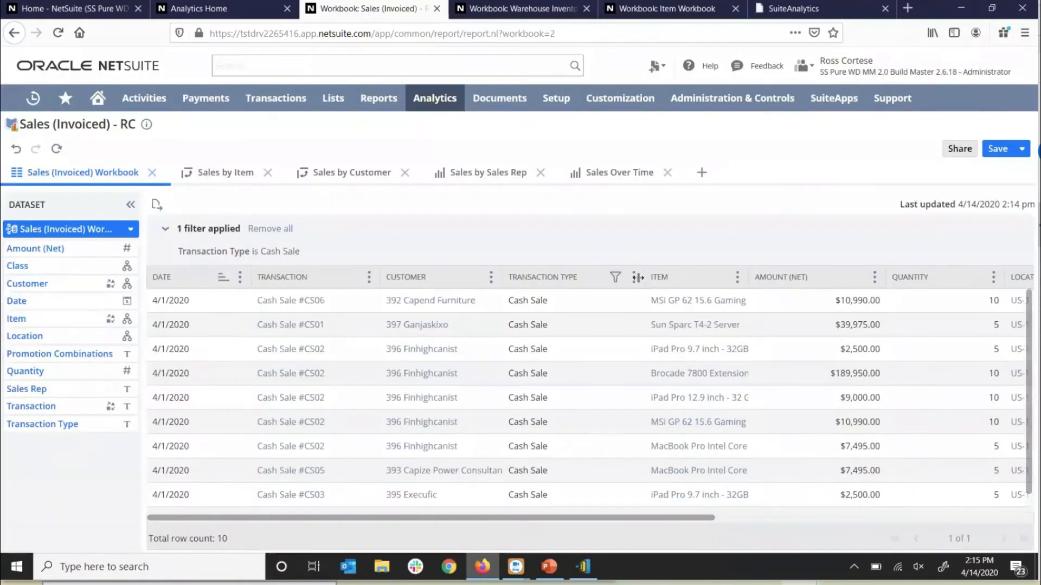
pyautogui.click(633, 277)
pyautogui.click(654, 381)
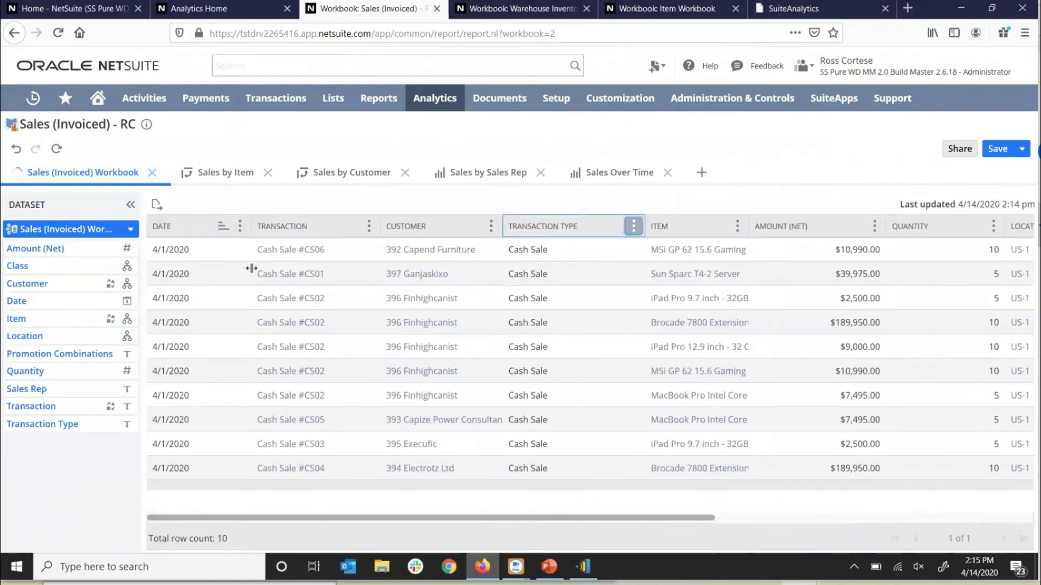
# Filter the Date column by relative dates within 100 Days ago and 0 Days ago.
pyautogui.click(240, 226)
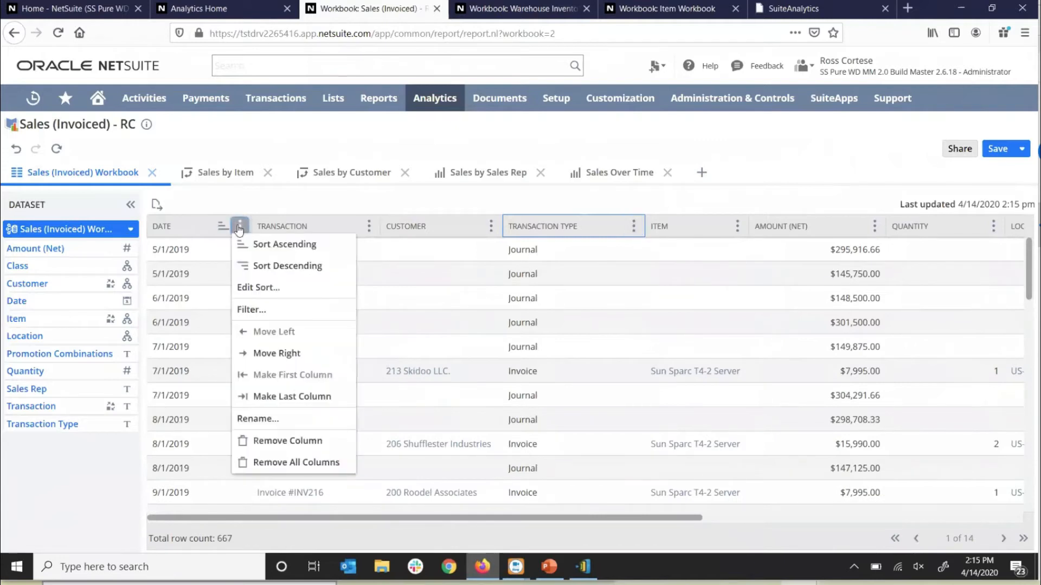
pyautogui.click(250, 310)
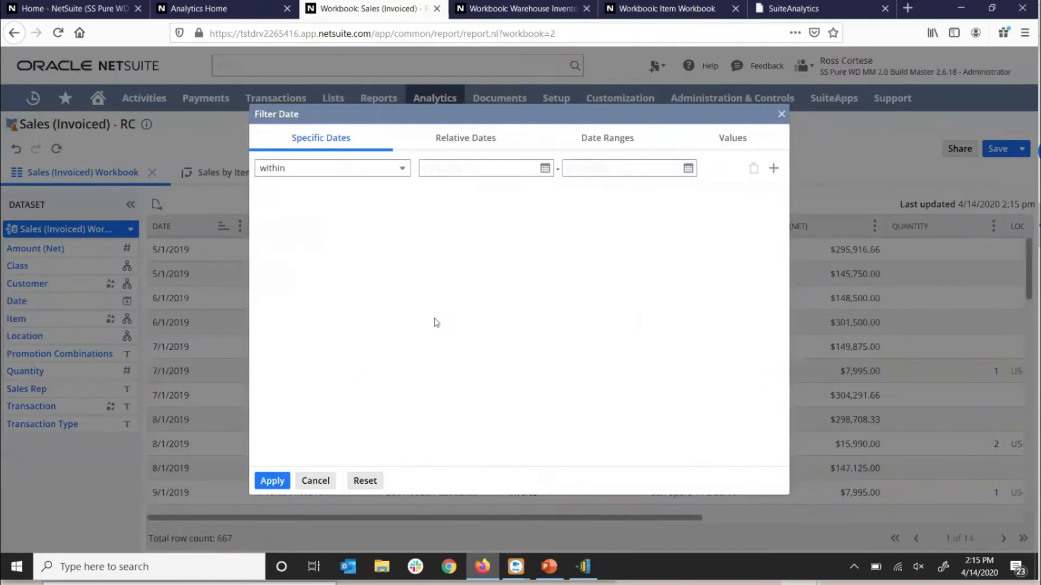
pyautogui.click(481, 142)
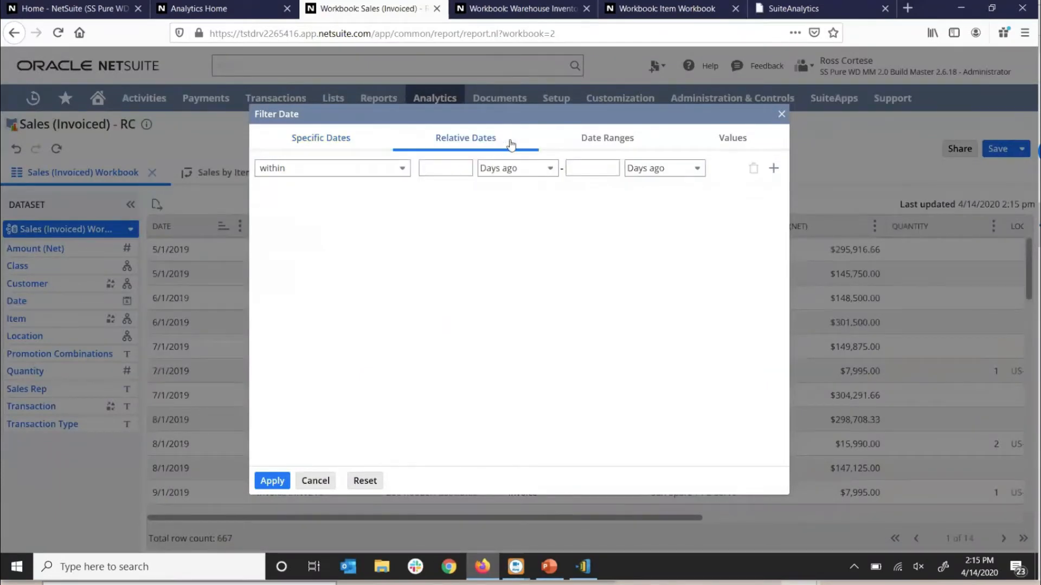
pyautogui.click(321, 148)
pyautogui.click(484, 146)
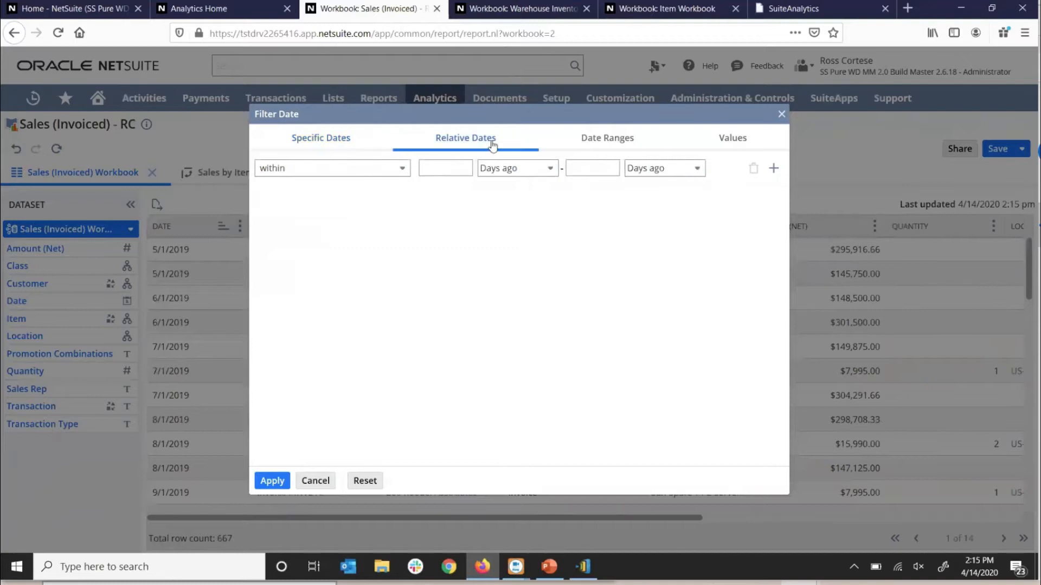
pyautogui.click(421, 171)
pyautogui.press('Tab')
pyautogui.press('Tab')
pyautogui.write('0')
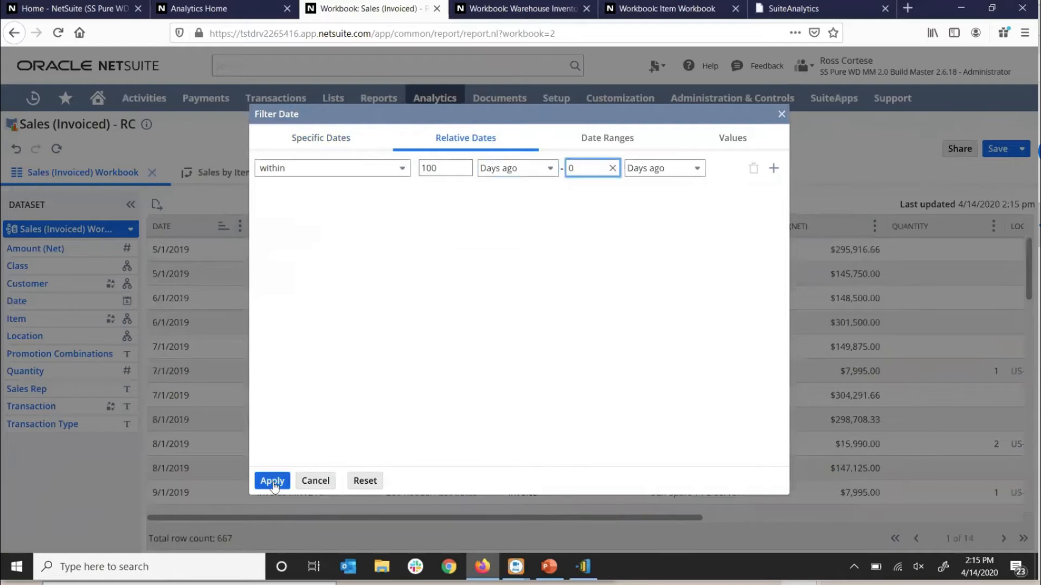
pyautogui.press('Return')
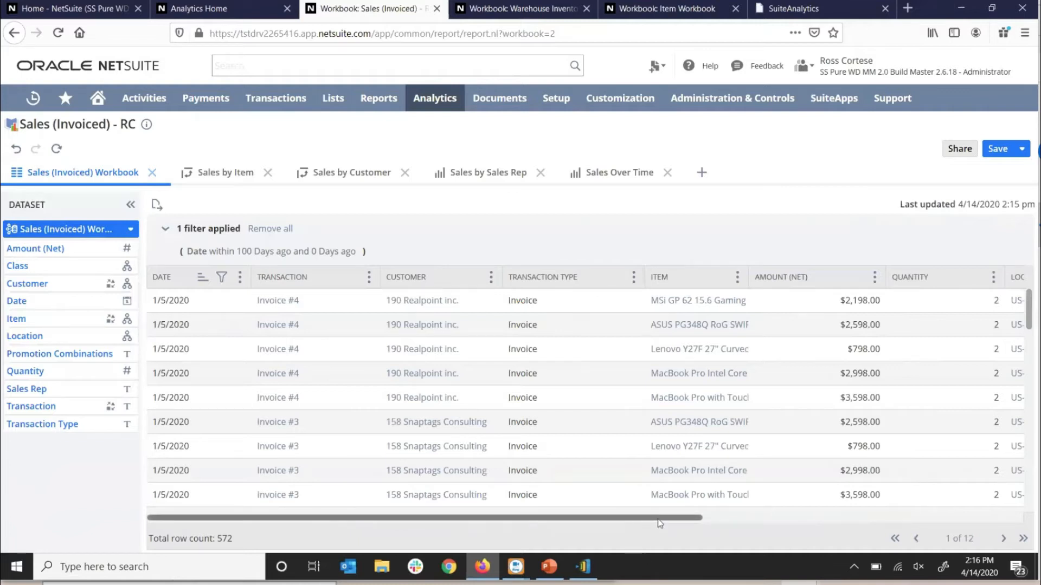
# Remove the Location and Promotion Combinations columns from the table.
pyautogui.hscroll(5, 785, 519)
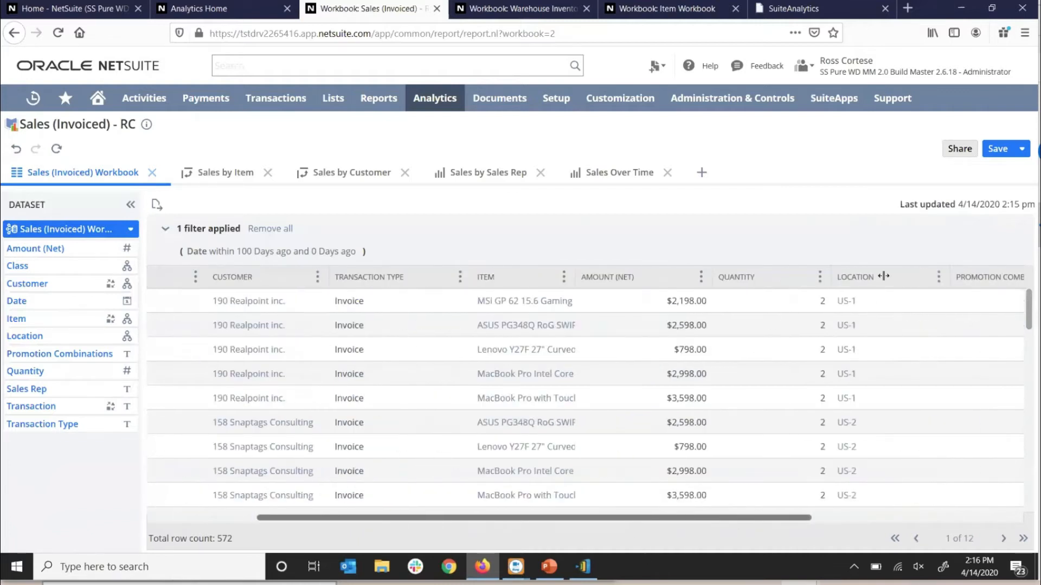
pyautogui.click(879, 279)
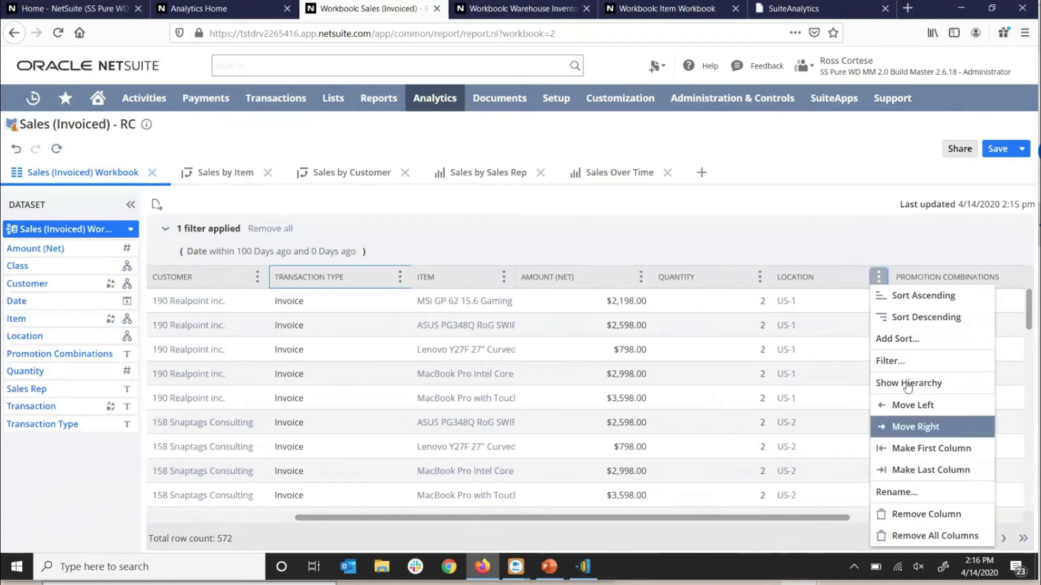
pyautogui.click(900, 515)
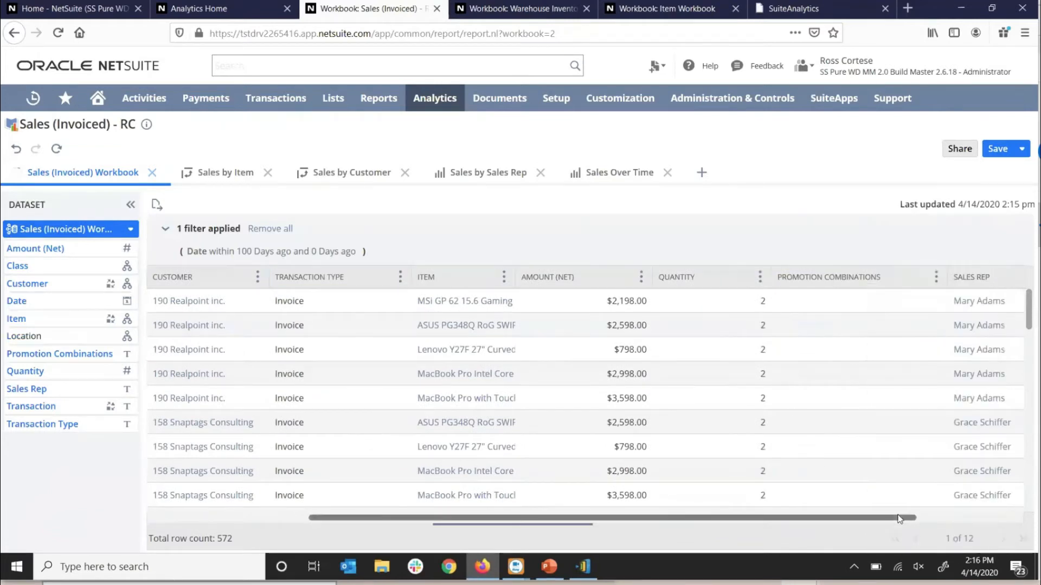
pyautogui.click(937, 278)
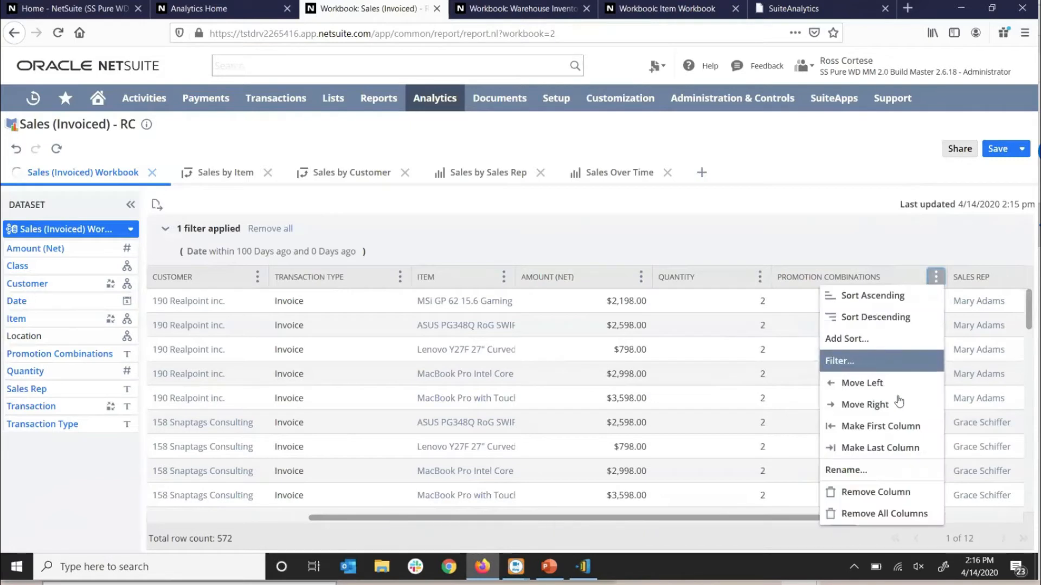
pyautogui.click(877, 500)
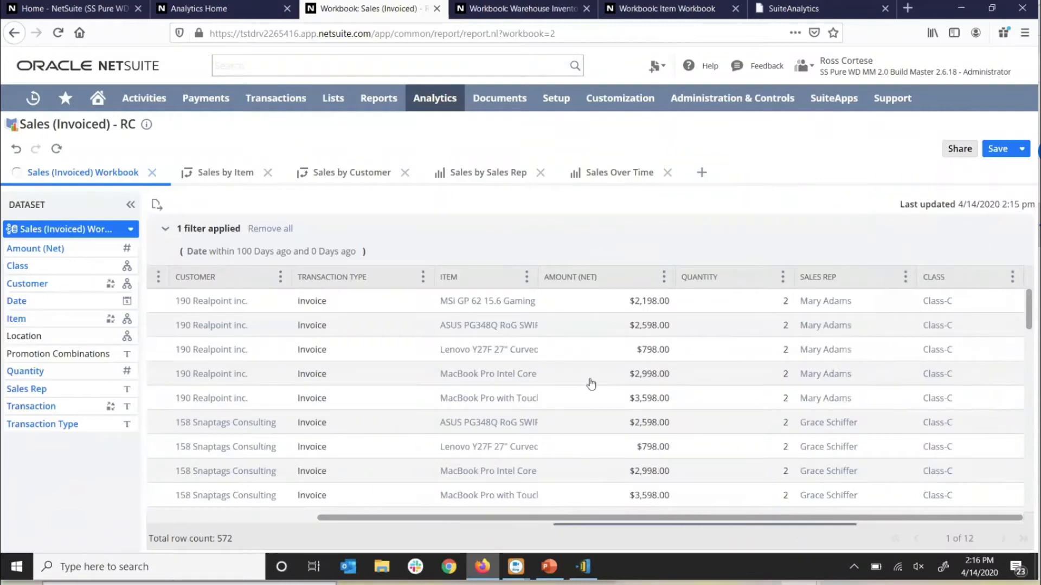
# Compare the Sales by Item pivot table with the underlying table, and examine the pivot's transaction type columns.
pyautogui.click(213, 185)
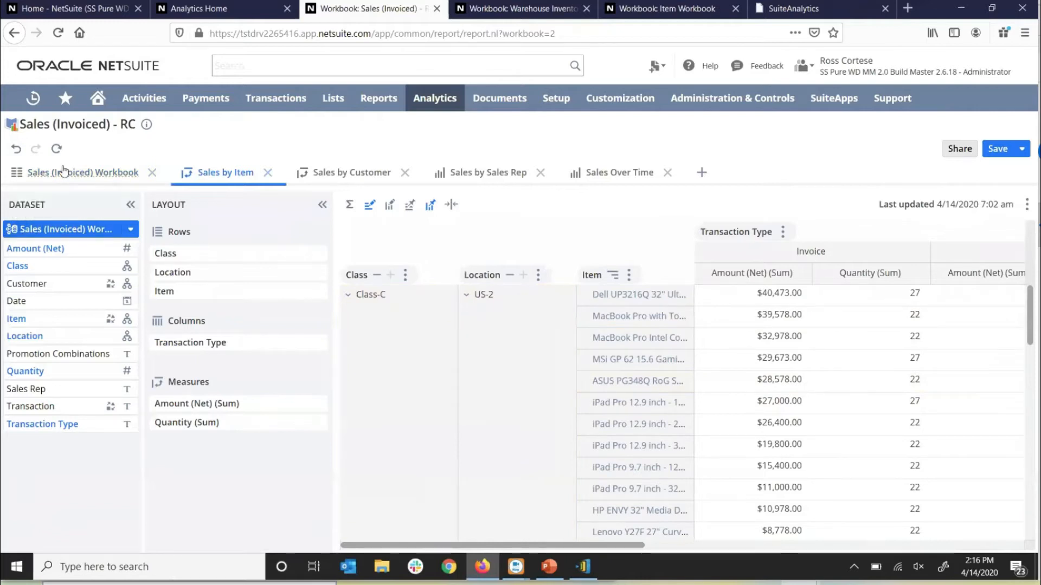
pyautogui.click(39, 180)
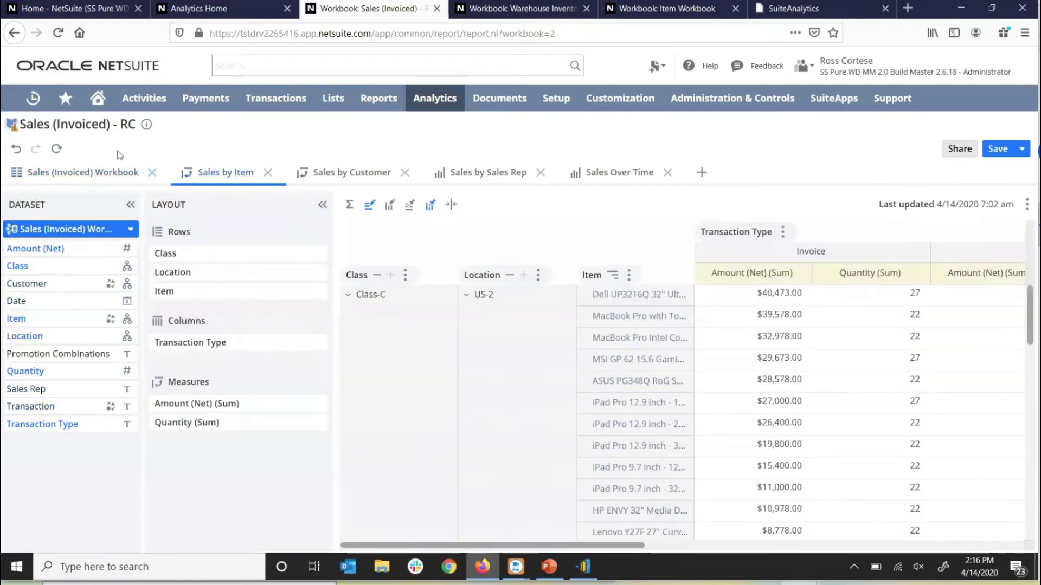
pyautogui.click(66, 178)
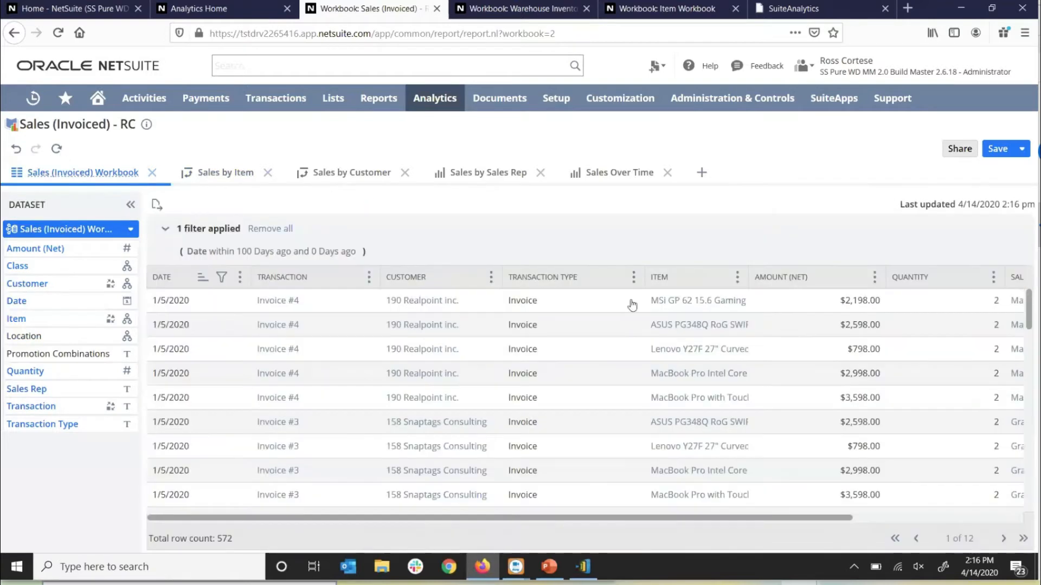
pyautogui.click(207, 174)
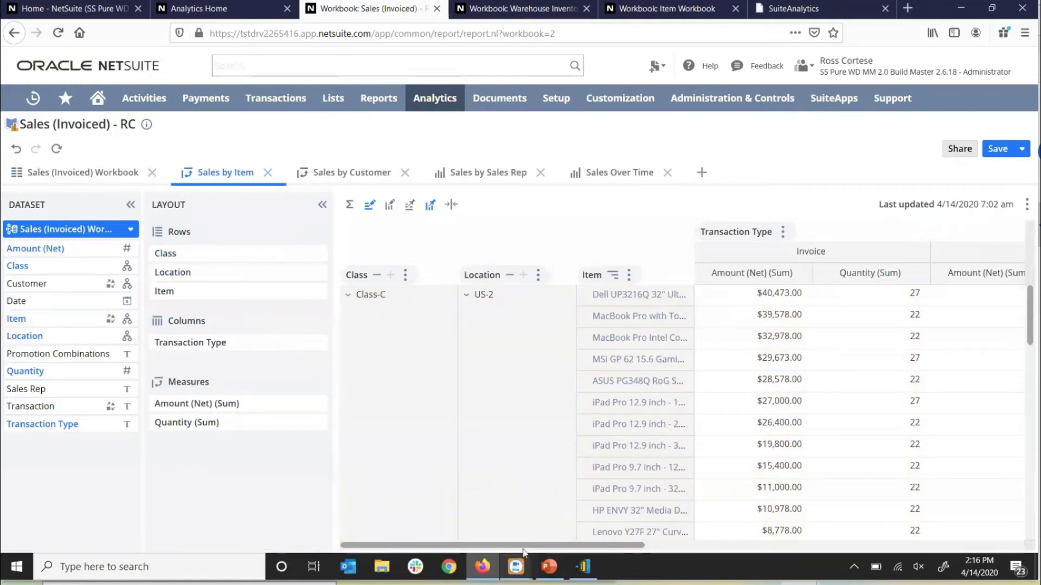
pyautogui.hscroll(10, 665, 542)
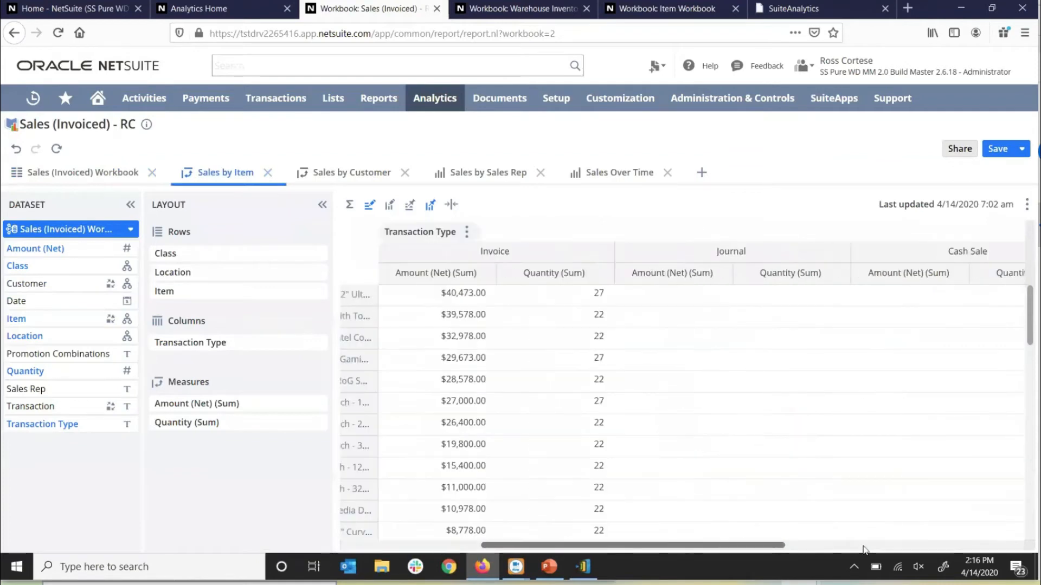
# Examine the Sales by Item pivot's item rows and its transaction type columns across to the grand totals.
pyautogui.click(560, 546)
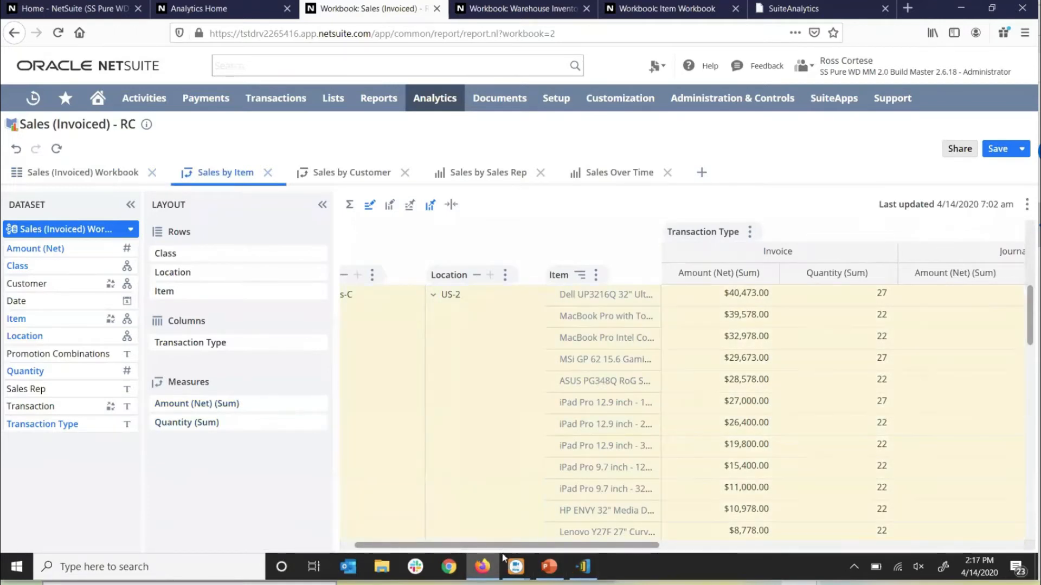
pyautogui.moveTo(508, 546); pyautogui.dragTo(428, 490)
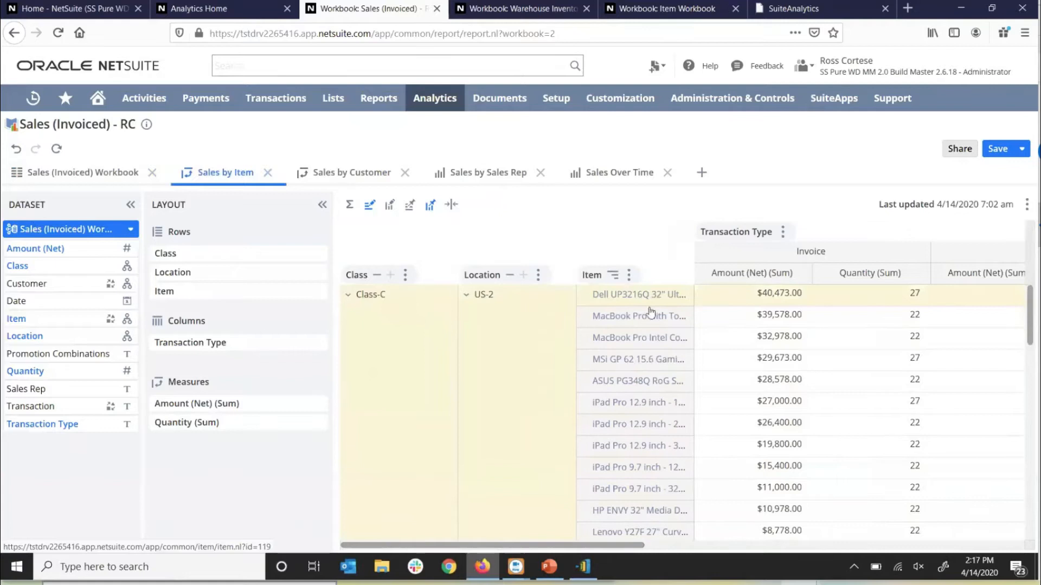
pyautogui.scroll(-1, 643, 297)
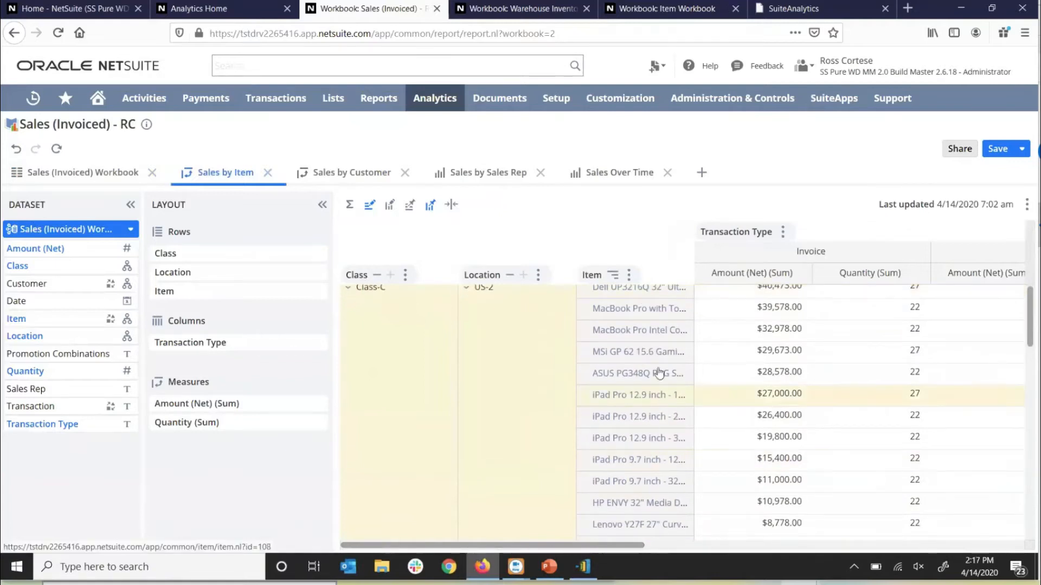
pyautogui.scroll(1, 750, 475)
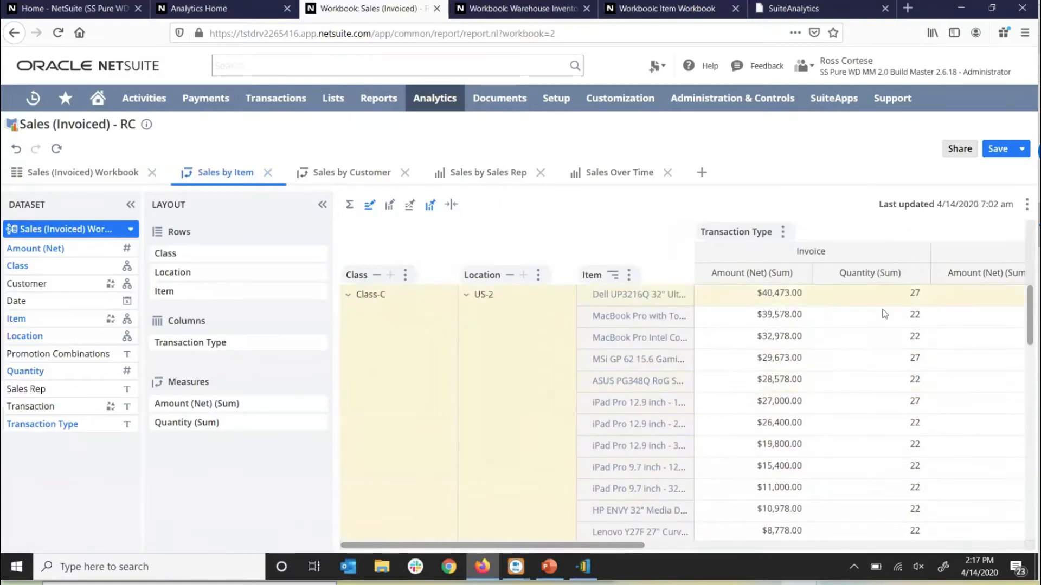
pyautogui.moveTo(599, 545); pyautogui.dragTo(738, 548)
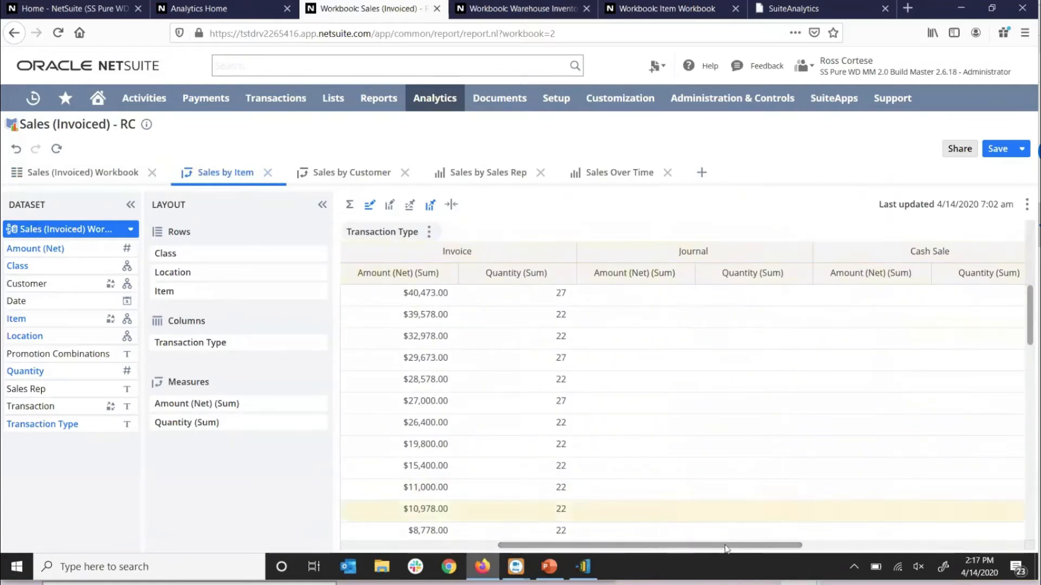
pyautogui.moveTo(623, 546); pyautogui.dragTo(466, 547)
pyautogui.moveTo(898, 553); pyautogui.dragTo(1014, 553)
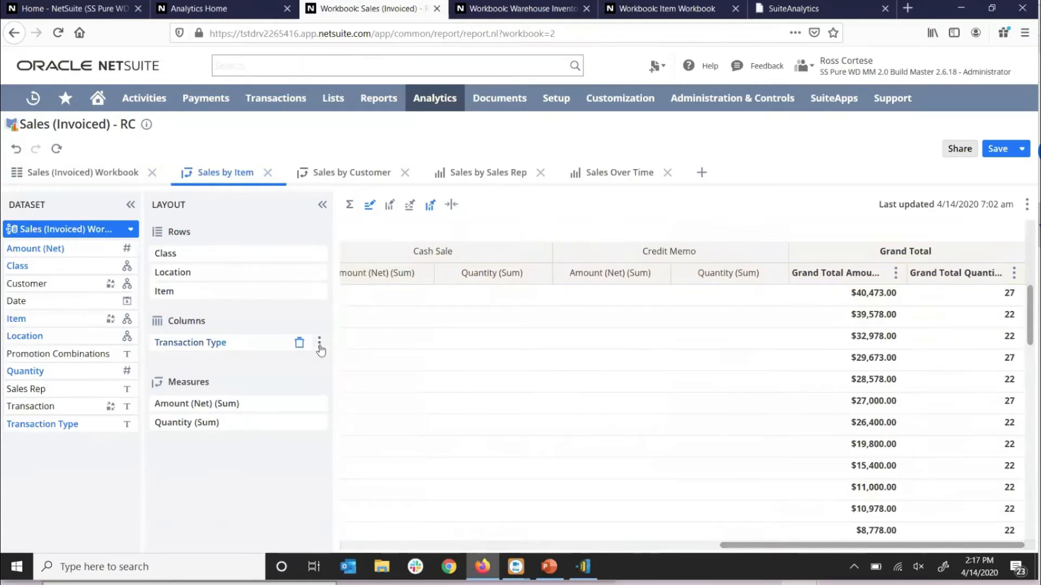
# Filter the Sales by Item pivot's Transaction Type to any of Invoice and refresh the pivot.
pyautogui.click(320, 344)
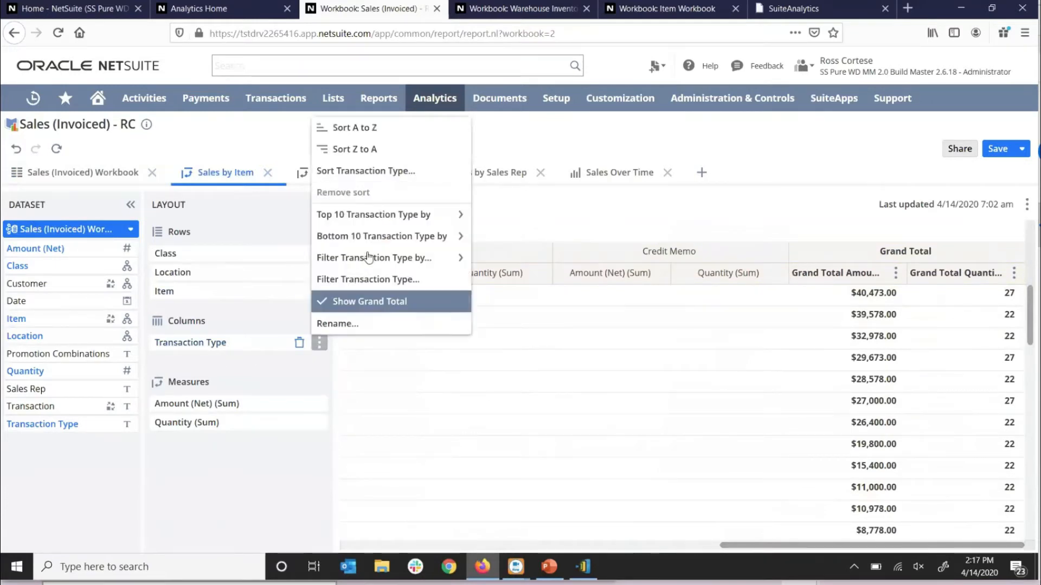
pyautogui.moveTo(368, 257)
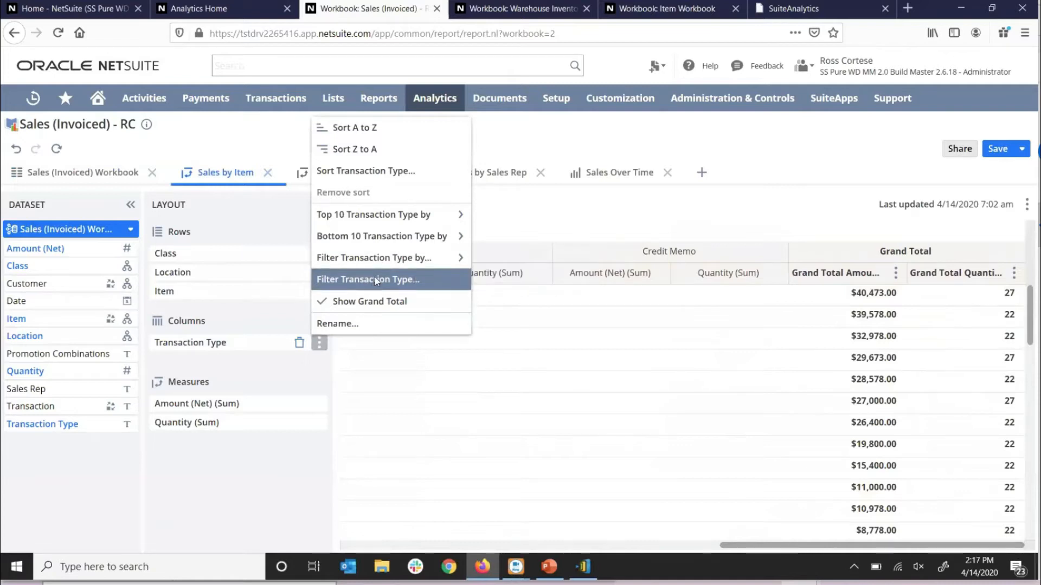
pyautogui.click(375, 278)
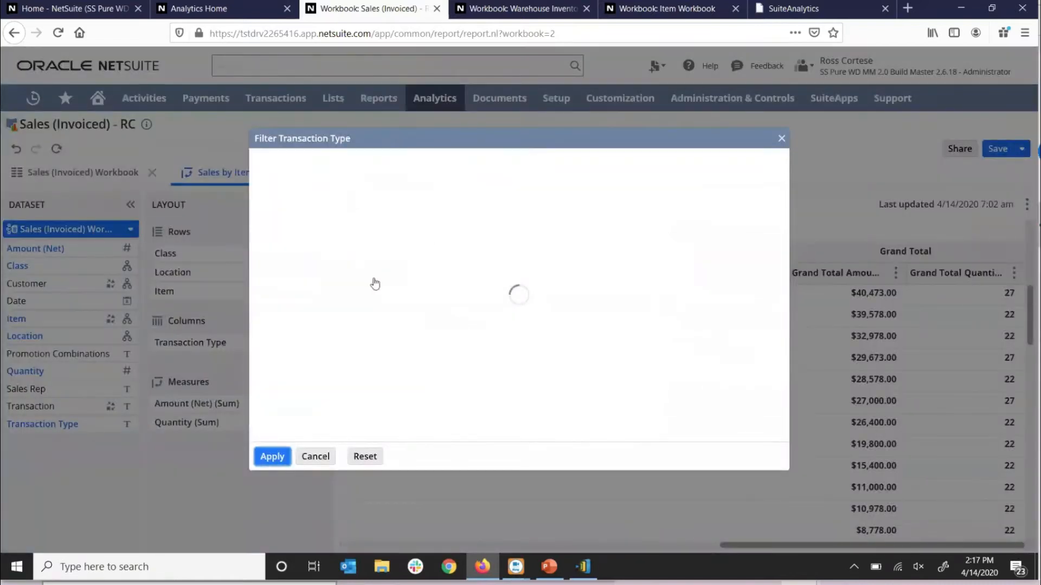
pyautogui.click(284, 274)
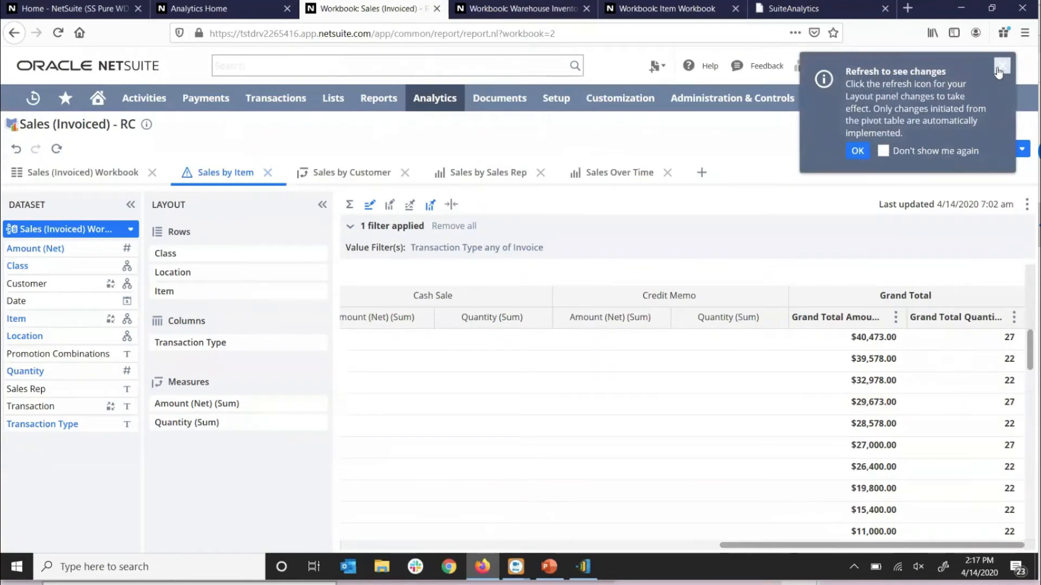
pyautogui.click(999, 71)
pyautogui.click(56, 150)
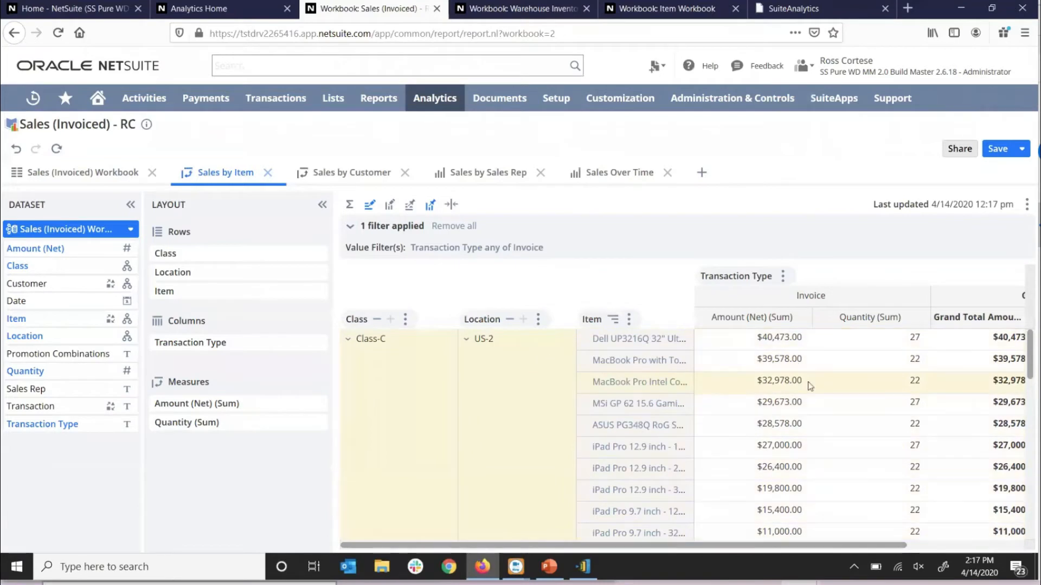
pyautogui.moveTo(576, 548); pyautogui.dragTo(458, 547)
# Remove Class from the rows of the Sales by Item pivot and refresh it.
pyautogui.moveTo(316, 257)
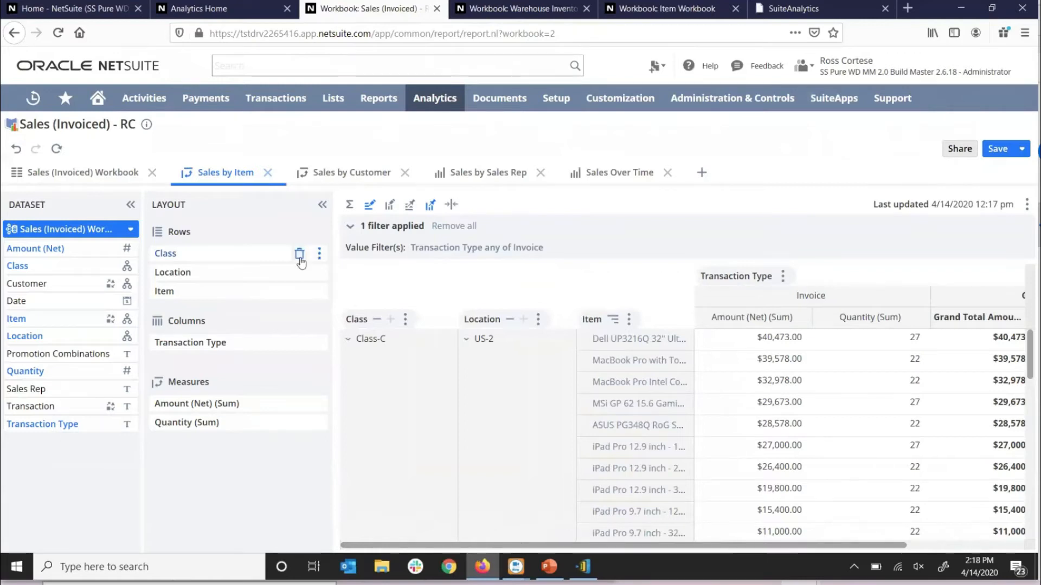
pyautogui.click(299, 254)
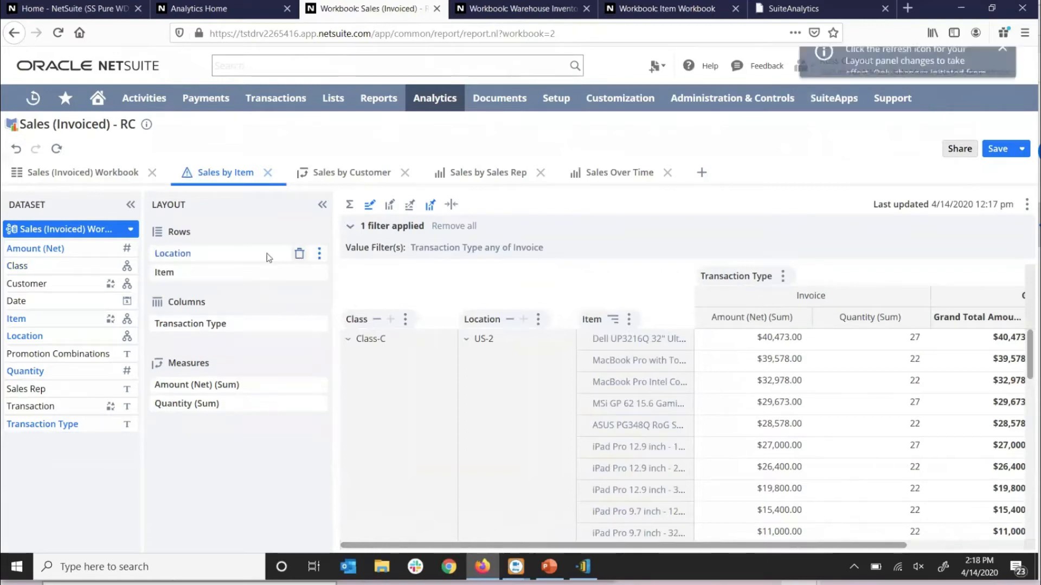
pyautogui.click(56, 150)
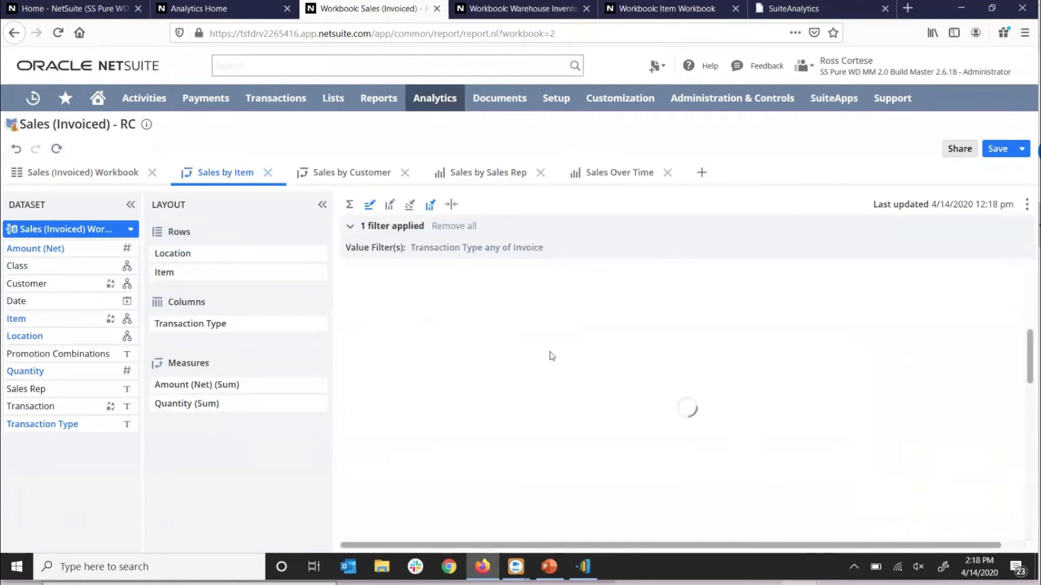
pyautogui.scroll(-2, 450, 376)
pyautogui.scroll(2, 451, 375)
# Collapse the US-1 location in the pivot and view the options for the Location row field.
pyautogui.click(348, 340)
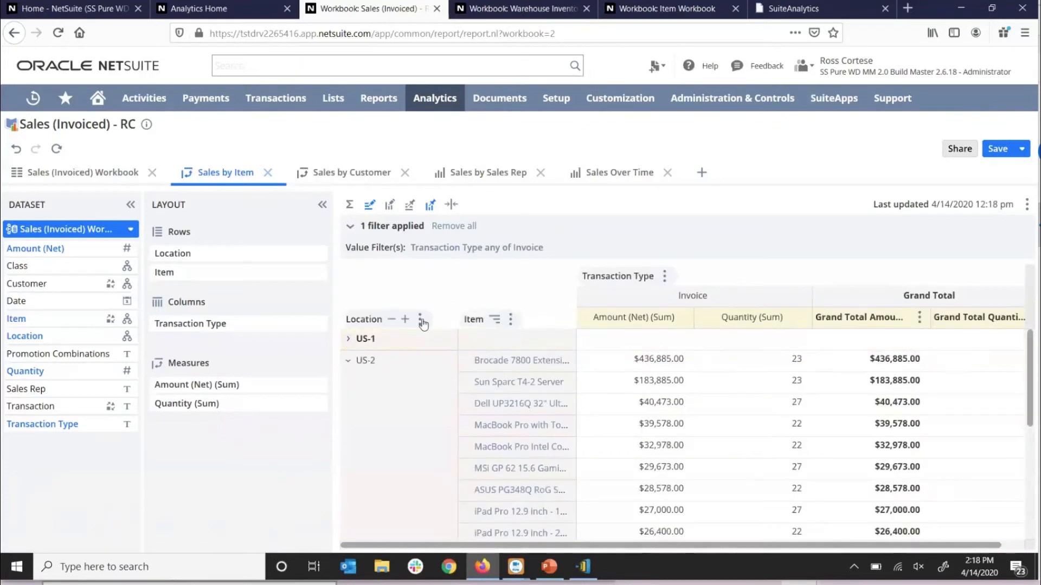
pyautogui.click(420, 320)
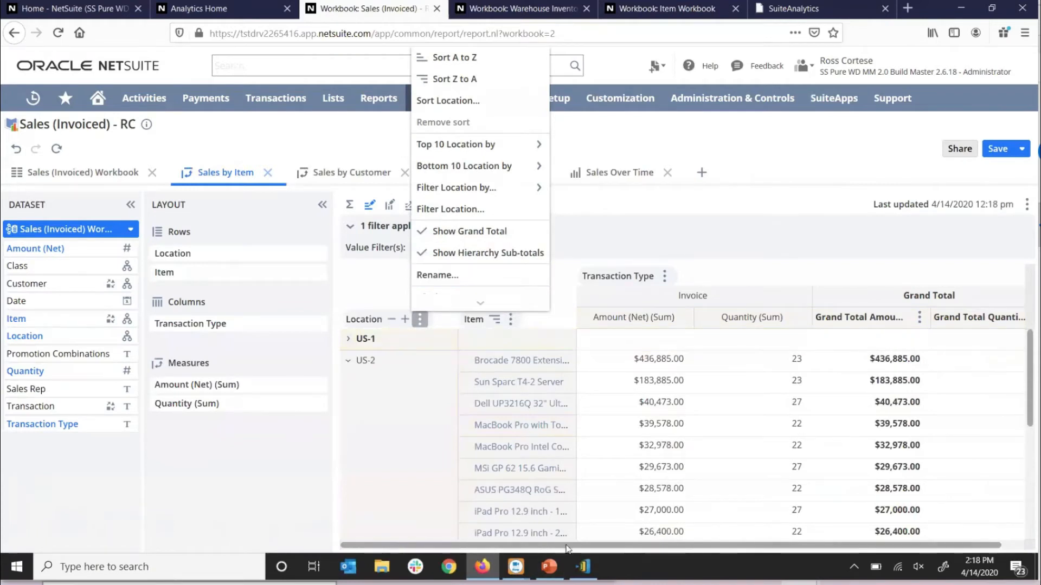
pyautogui.click(376, 143)
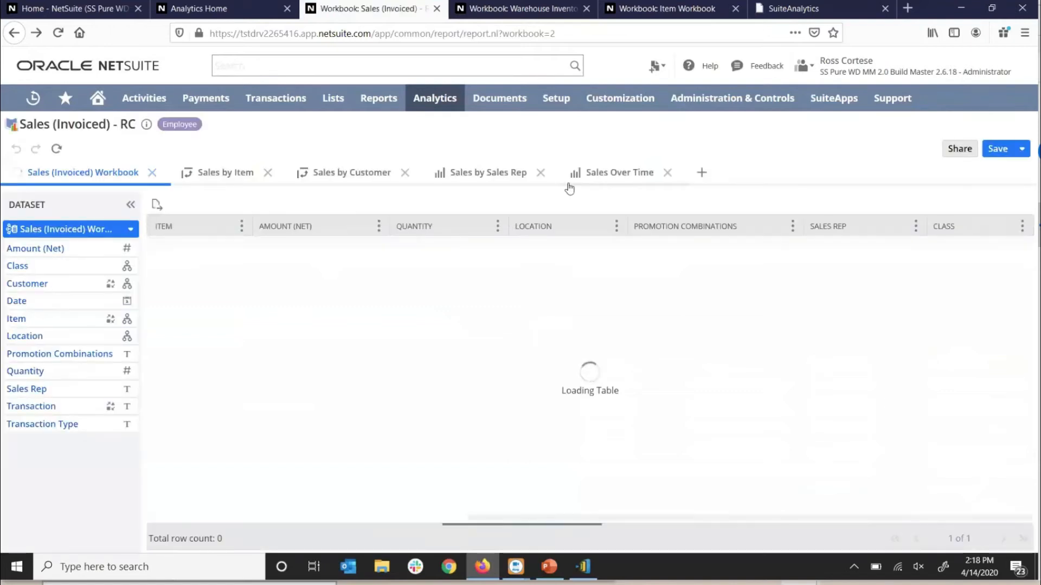
# Reopen the Sales by Item pivot, remove Class from its rows and refresh the pivot.
pyautogui.click(210, 178)
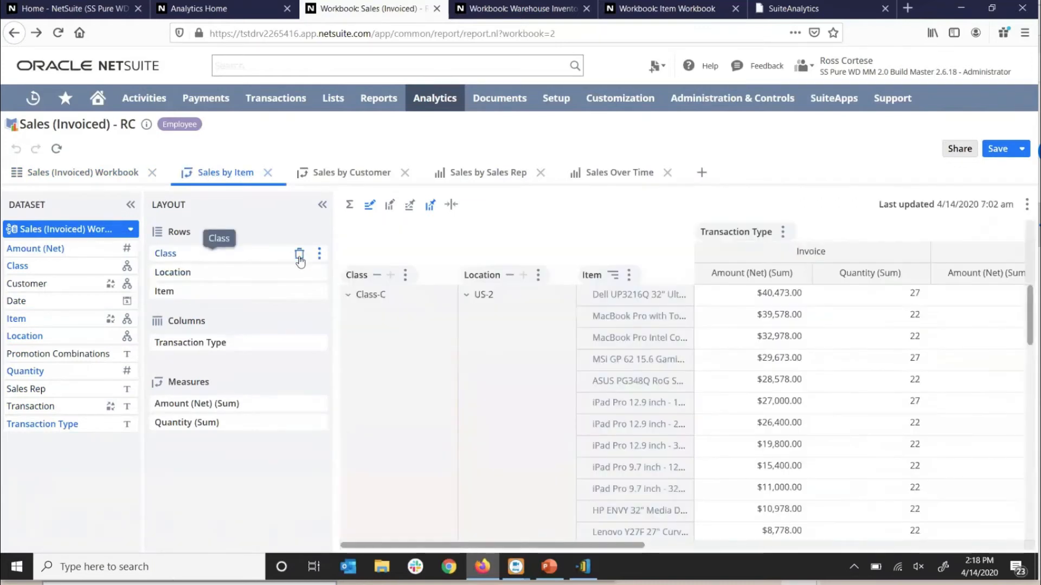
pyautogui.click(300, 255)
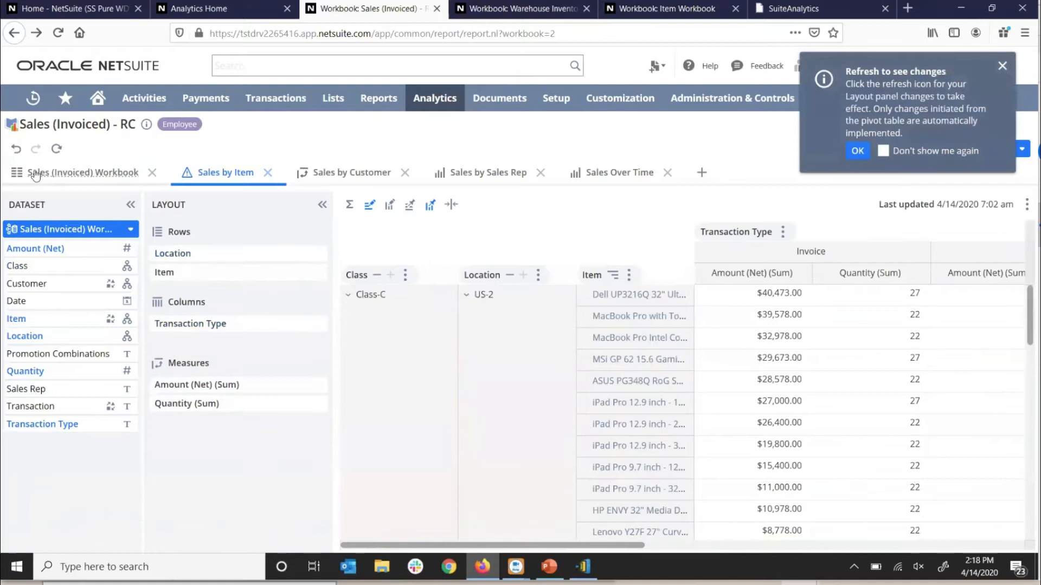
pyautogui.click(60, 149)
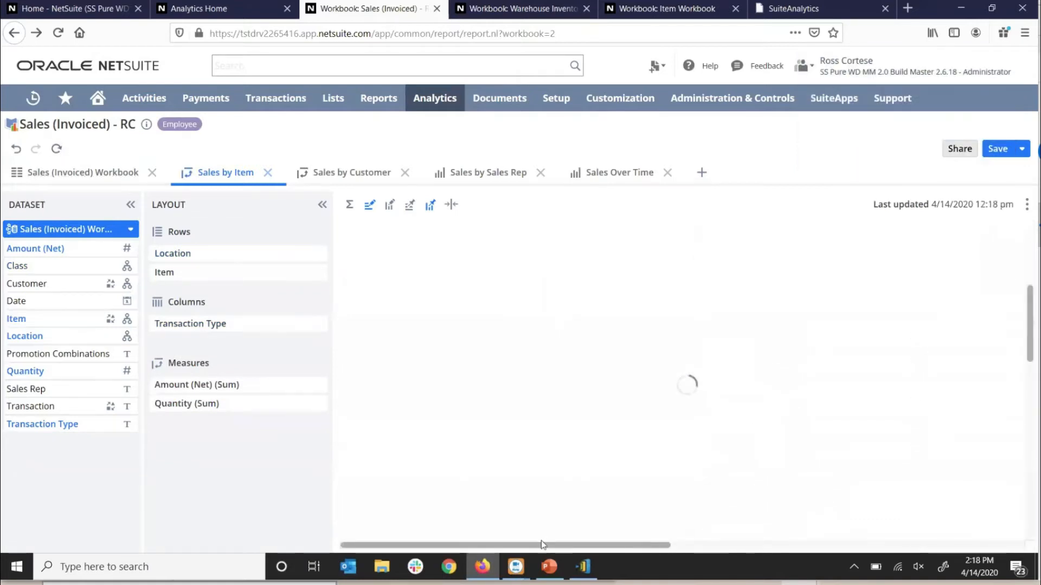
# Filter the Transaction Type columns of the Sales by Item pivot to any of Invoice.
pyautogui.moveTo(540, 545); pyautogui.dragTo(662, 545)
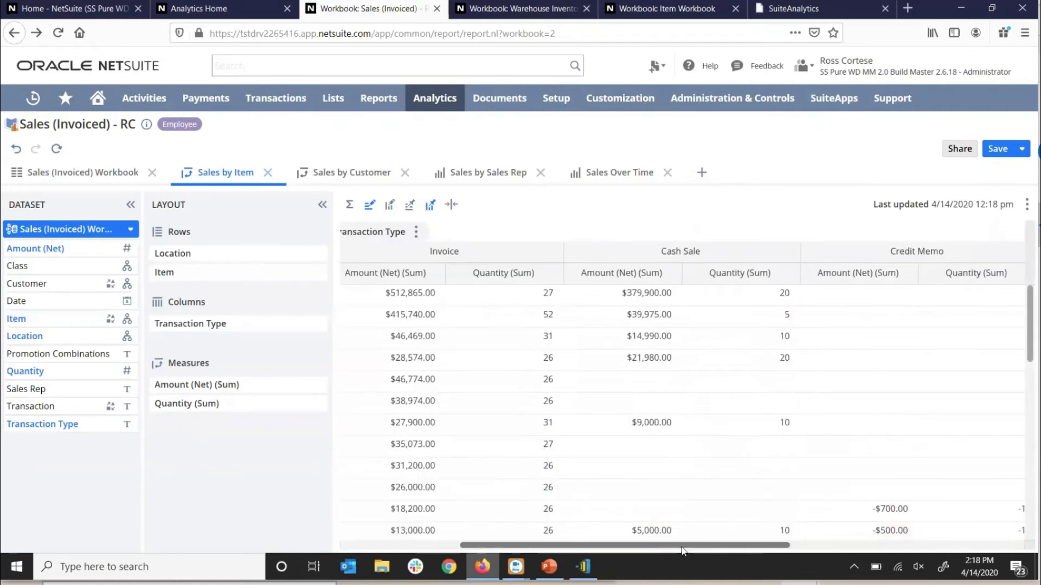
pyautogui.moveTo(851, 552); pyautogui.dragTo(537, 551)
pyautogui.click(318, 324)
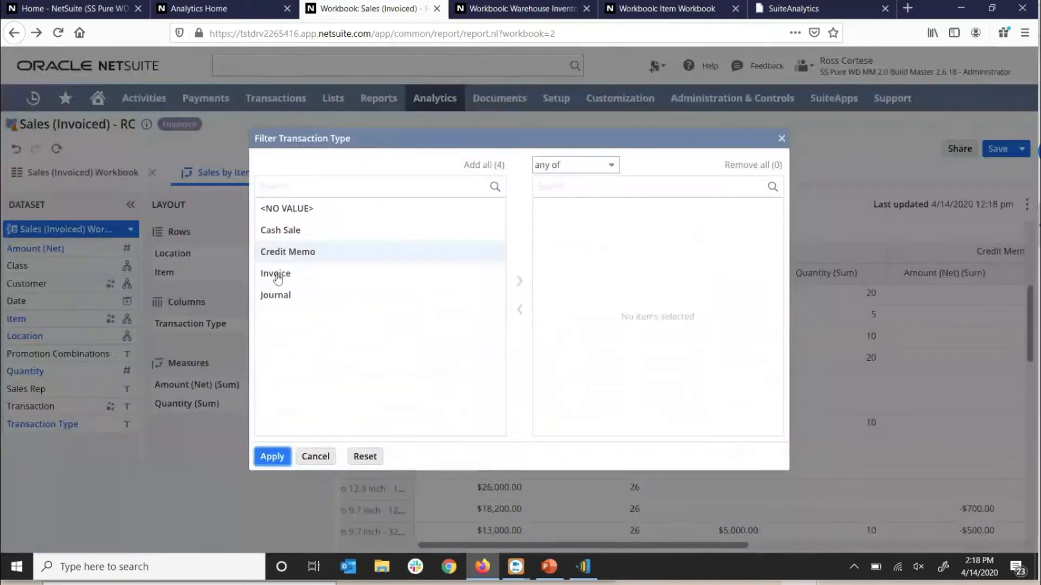
pyautogui.doubleClick(274, 273)
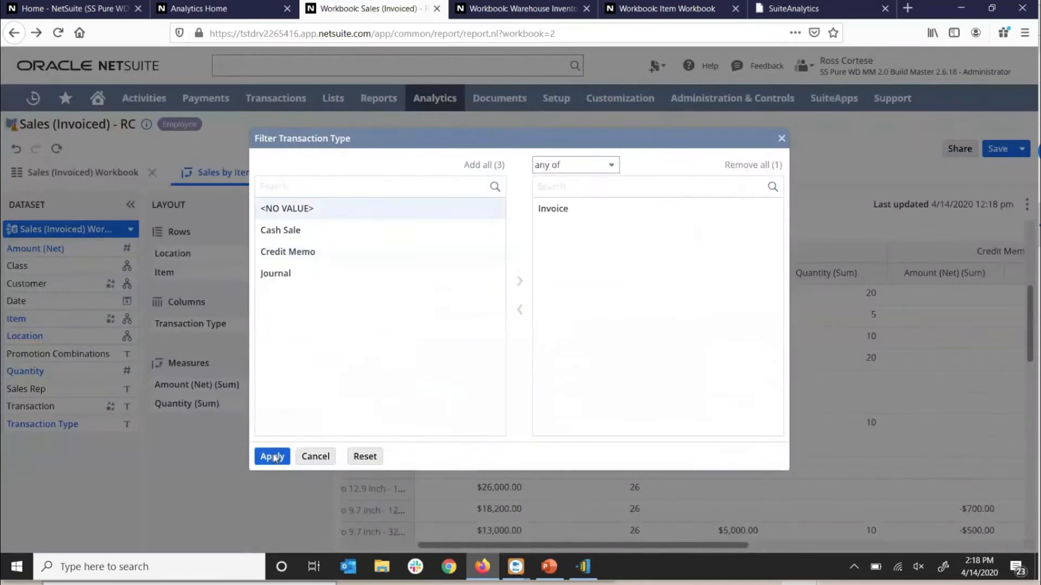
pyautogui.click(272, 457)
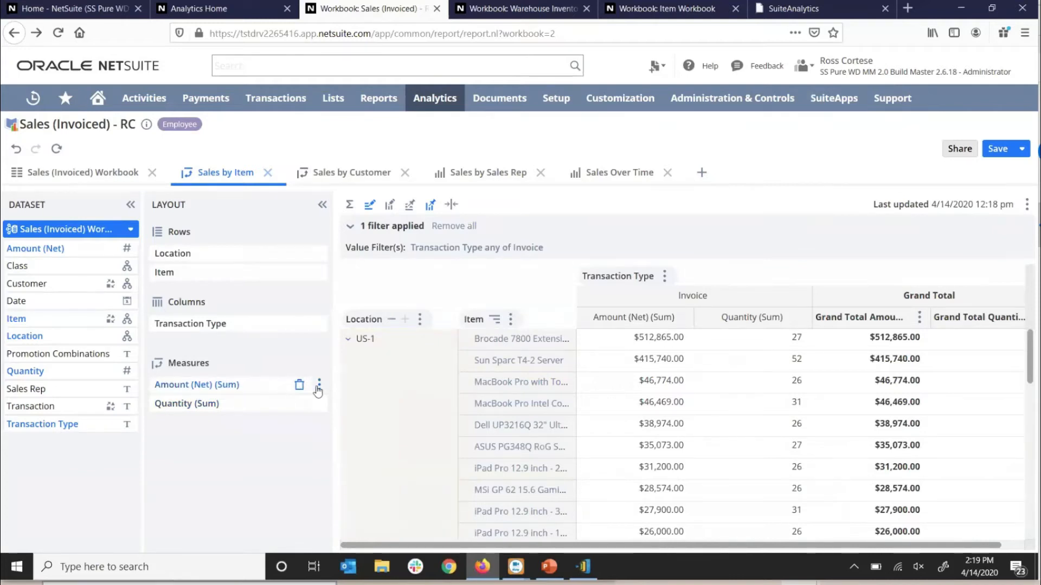
# Review the sort, filter and summary type options of the Amount (Net) and Quantity measures, and check the Grand Total columns.
pyautogui.click(318, 386)
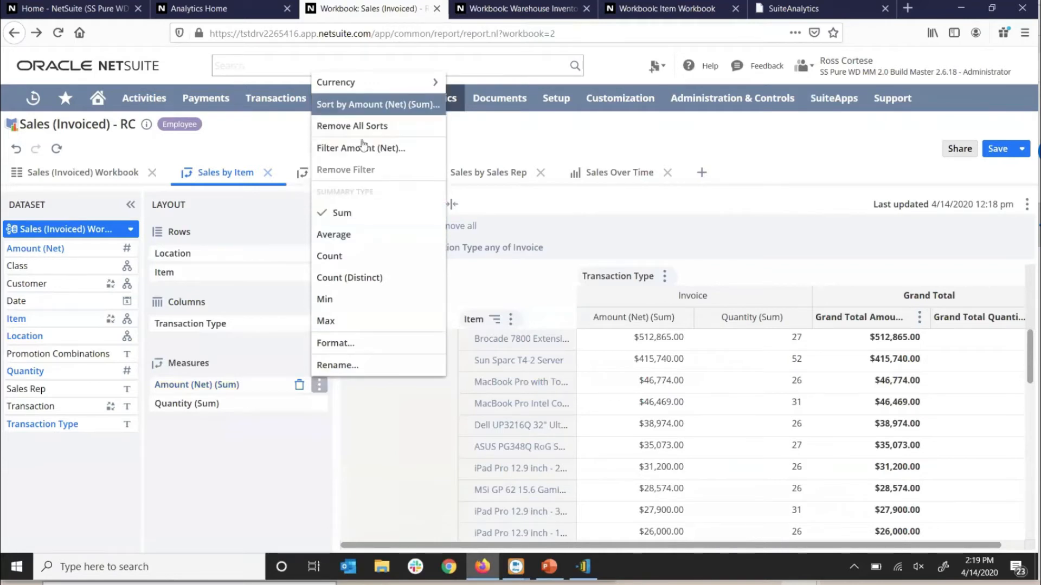
pyautogui.click(251, 217)
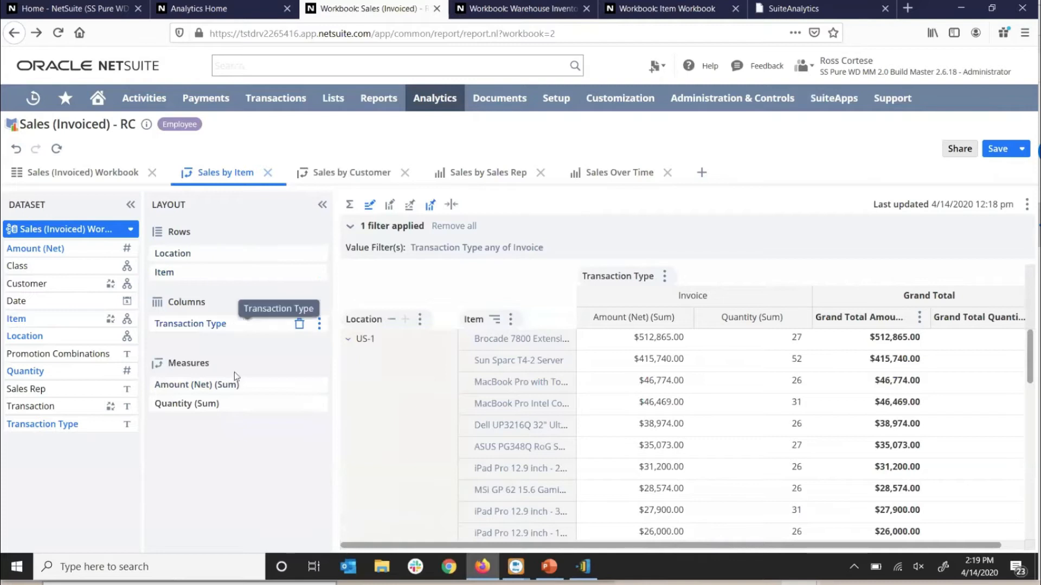
pyautogui.click(319, 404)
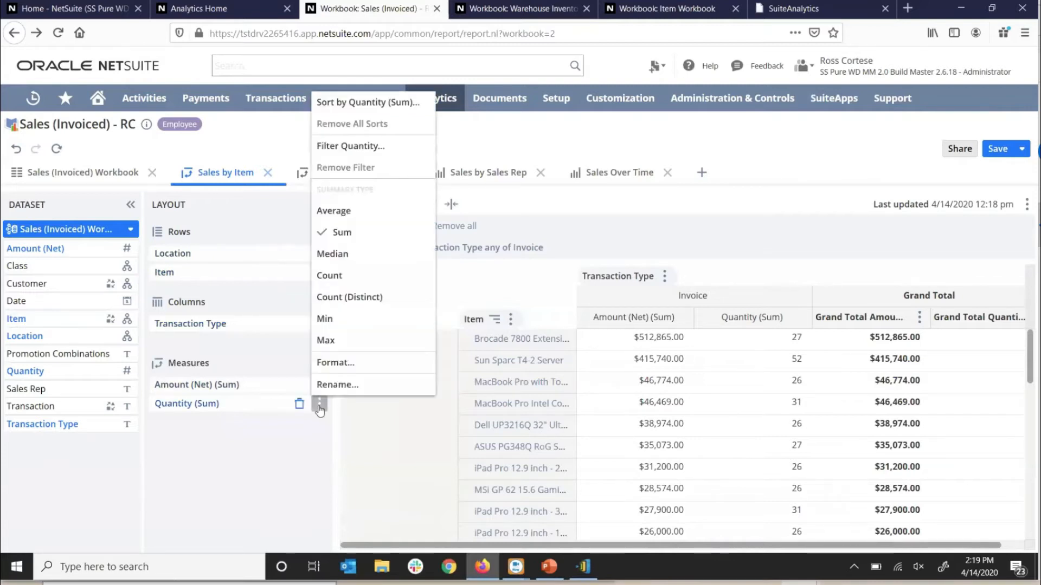
pyautogui.click(233, 136)
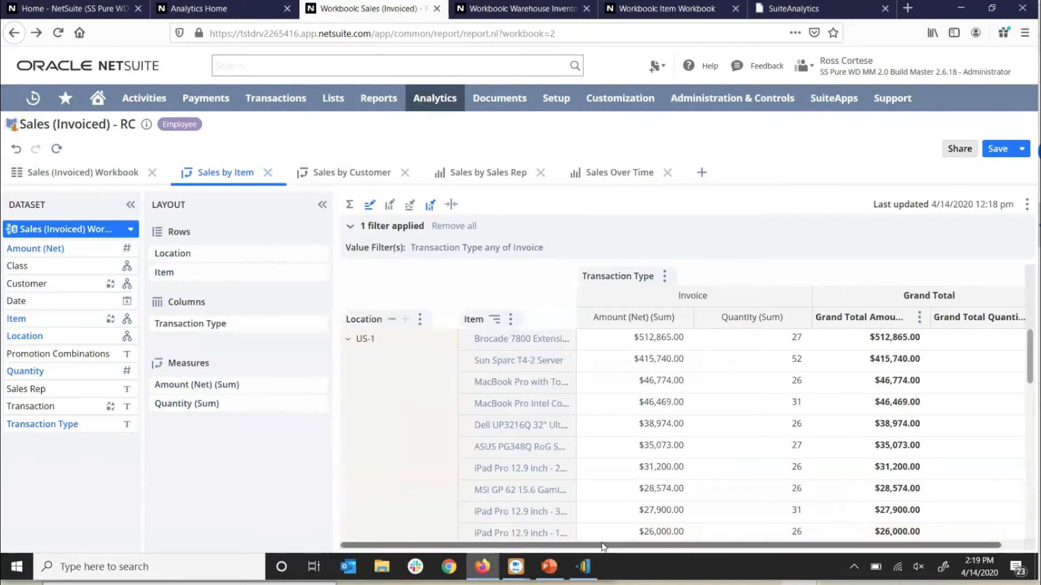
pyautogui.moveTo(603, 547); pyautogui.dragTo(618, 547)
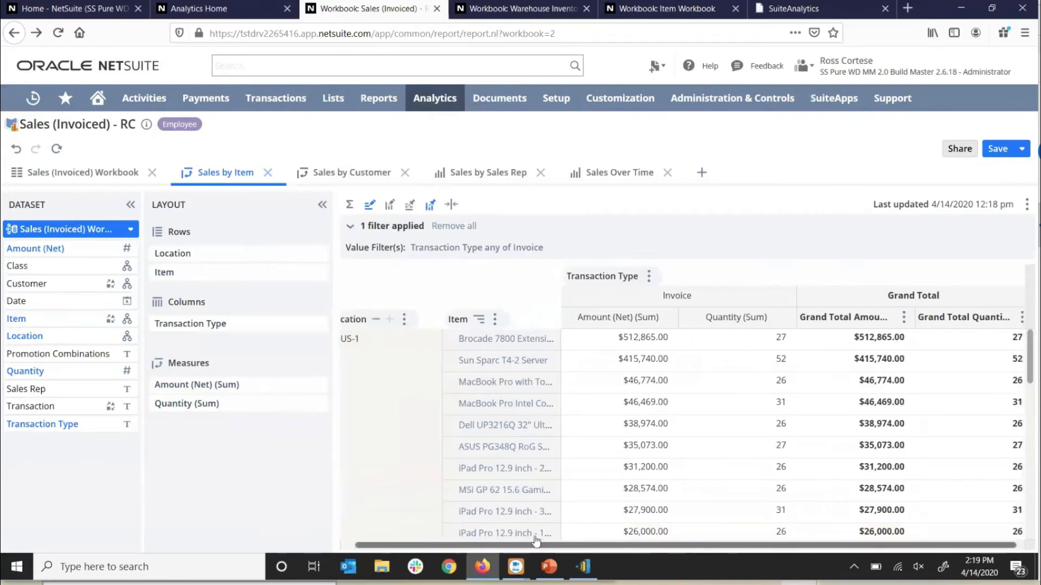
pyautogui.moveTo(535, 544); pyautogui.dragTo(518, 544)
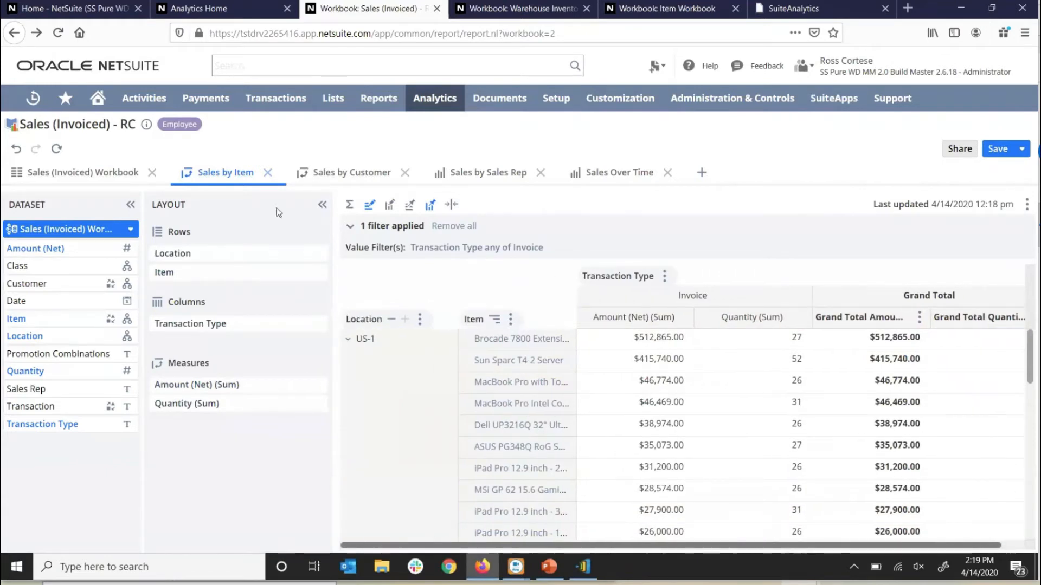
# Open the Sales by Customer pivot and limit it to the top 10 customers by Amount (Net) (Sum).
pyautogui.click(329, 178)
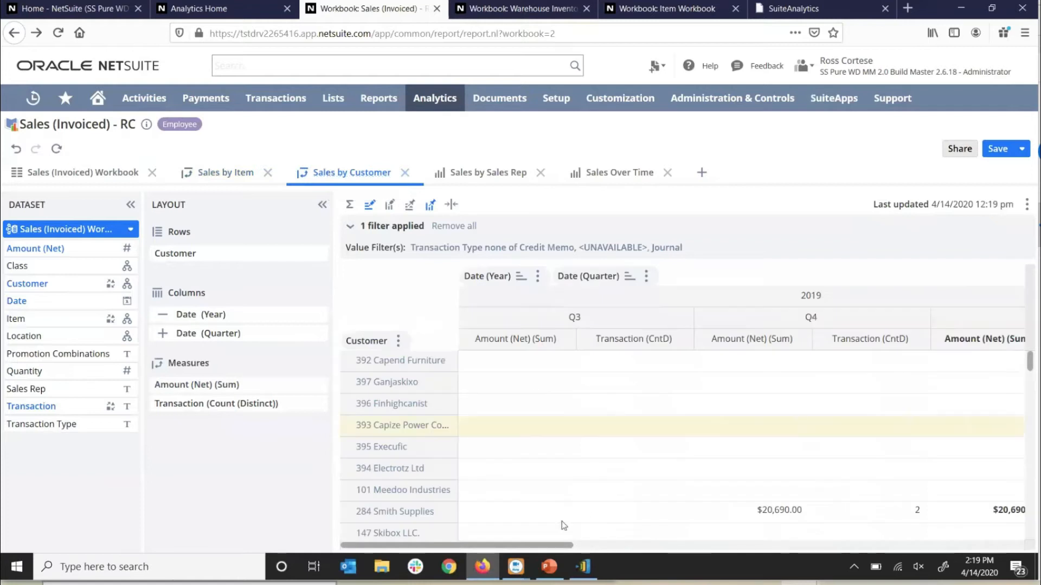
pyautogui.moveTo(622, 551); pyautogui.dragTo(467, 556)
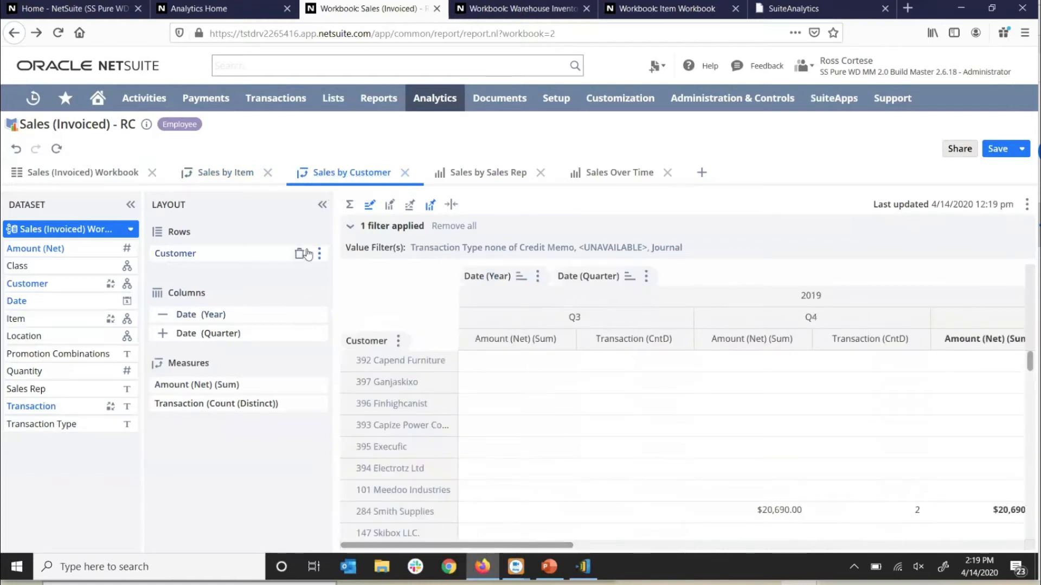
pyautogui.click(318, 253)
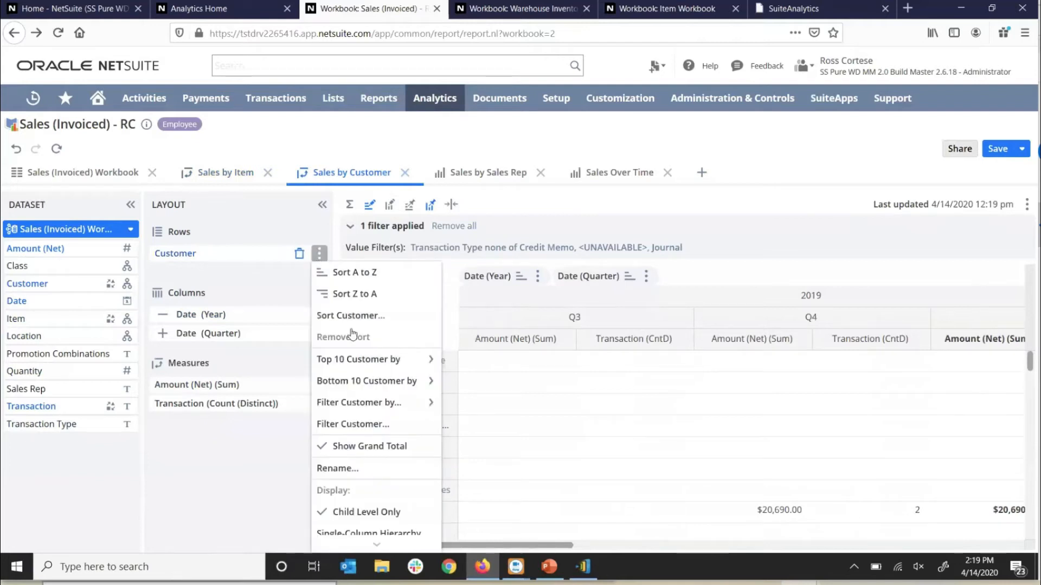
pyautogui.moveTo(342, 365)
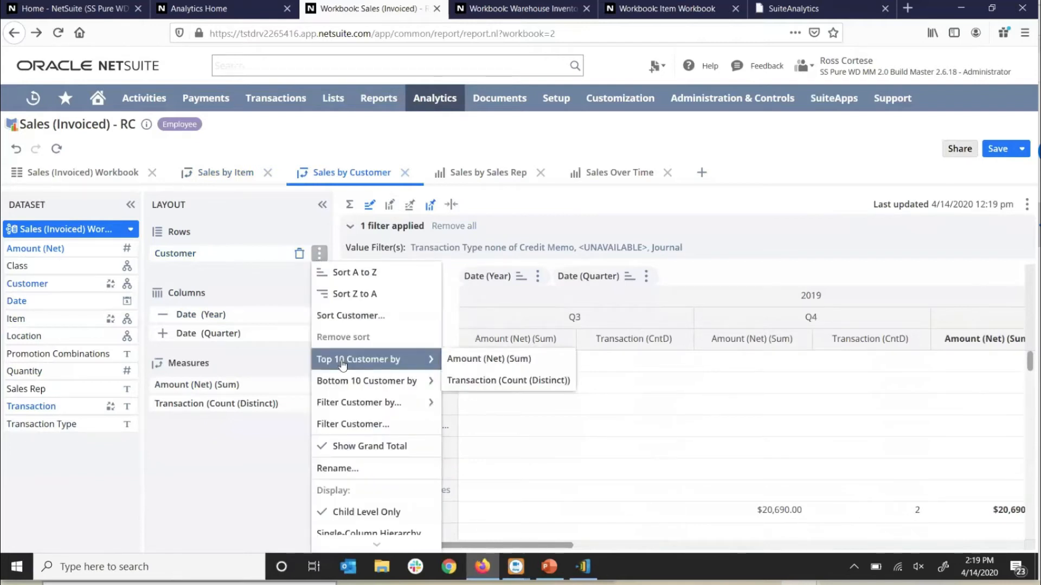
pyautogui.click(456, 366)
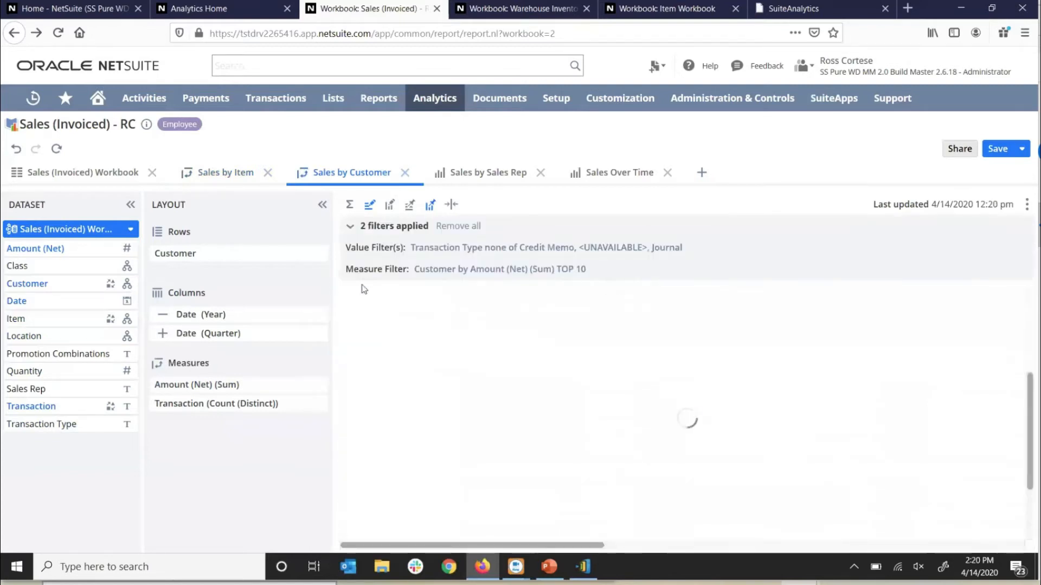
# Review the top 10 customers' amounts and transaction counts across the 2019 and 2020 quarters of the Sales by Customer pivot.
pyautogui.scroll(-2, 498, 391)
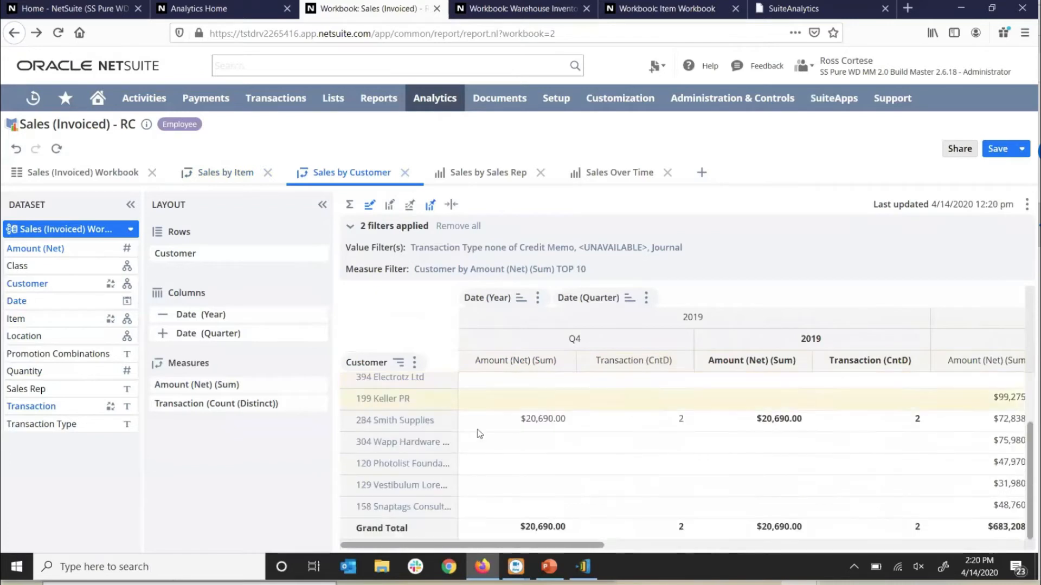
pyautogui.scroll(2, 467, 448)
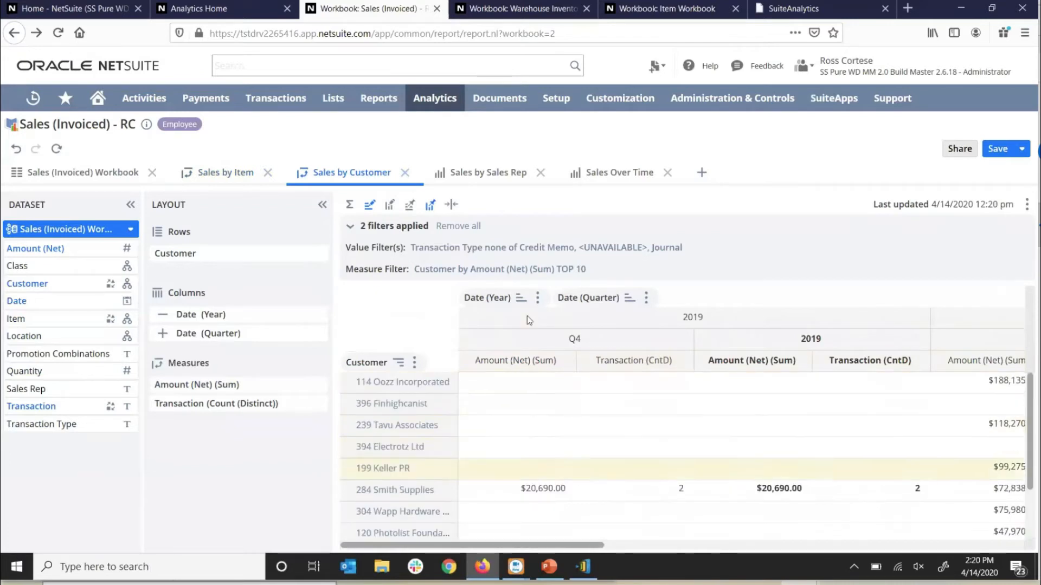
pyautogui.moveTo(574, 547); pyautogui.dragTo(791, 551)
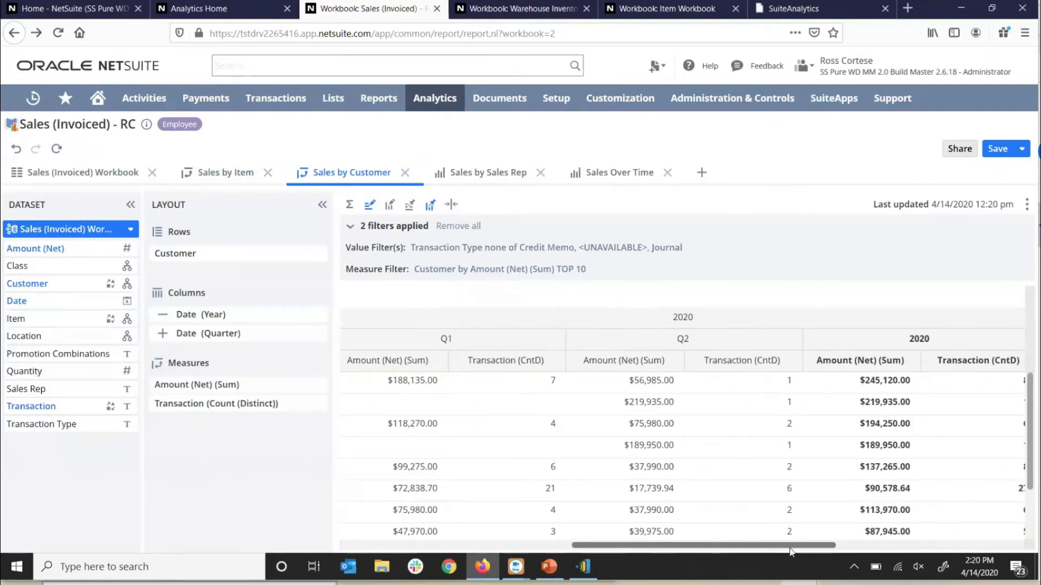
pyautogui.moveTo(791, 547); pyautogui.dragTo(558, 548)
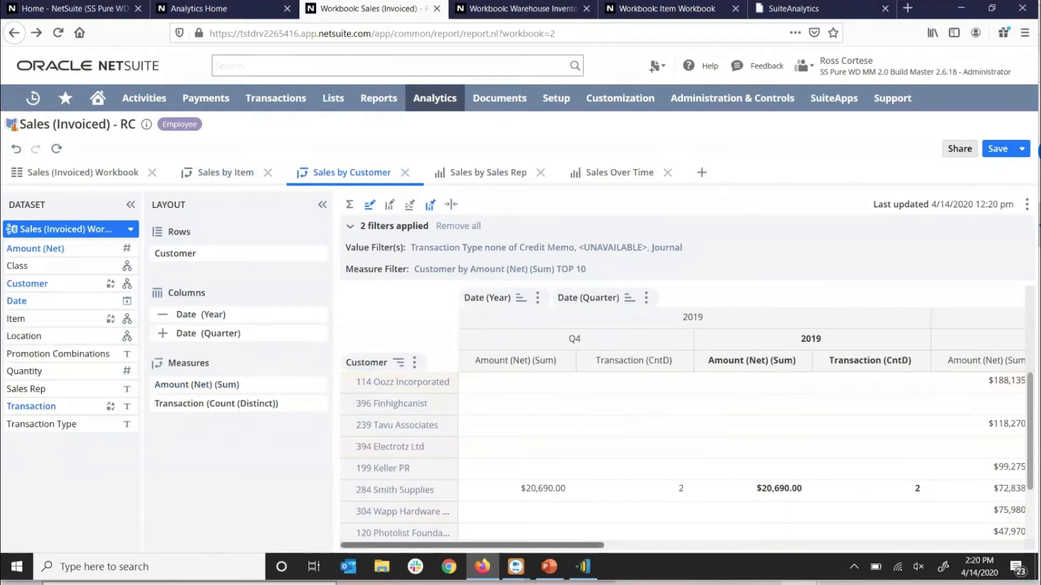
pyautogui.moveTo(572, 548); pyautogui.dragTo(795, 550)
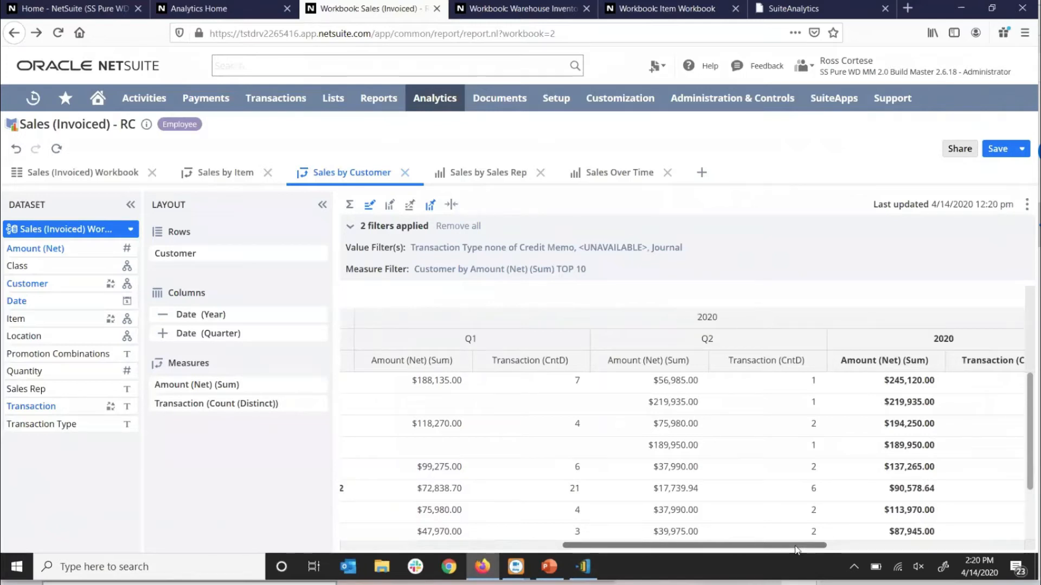
# Limit the Sales by Customer pivot to the bottom 10 customers by Amount (Net) (Sum) and check the list down to its Grand Total.
pyautogui.click(321, 255)
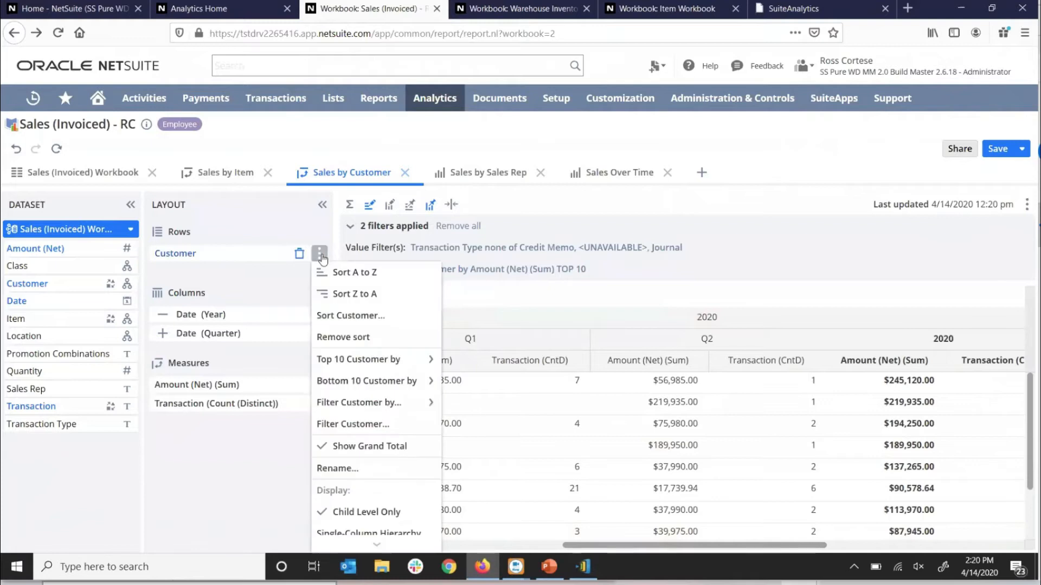
pyautogui.click(383, 388)
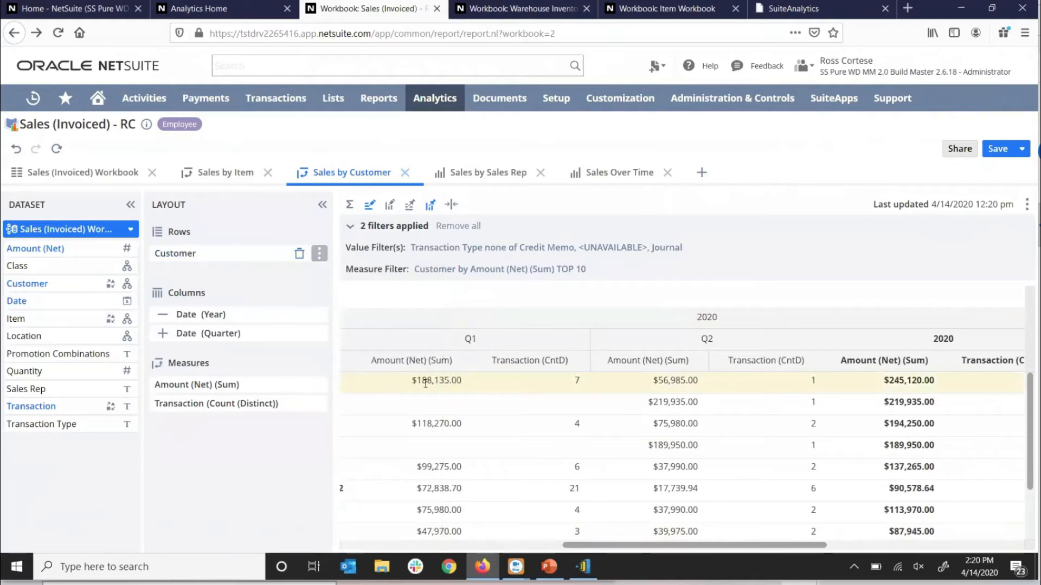
pyautogui.click(319, 253)
pyautogui.moveTo(369, 383)
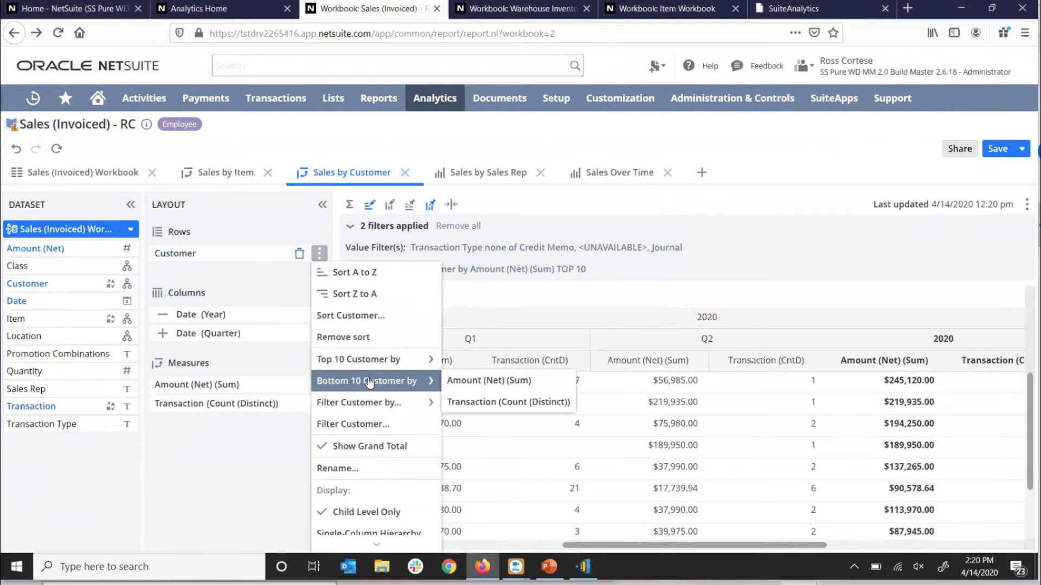
pyautogui.click(472, 383)
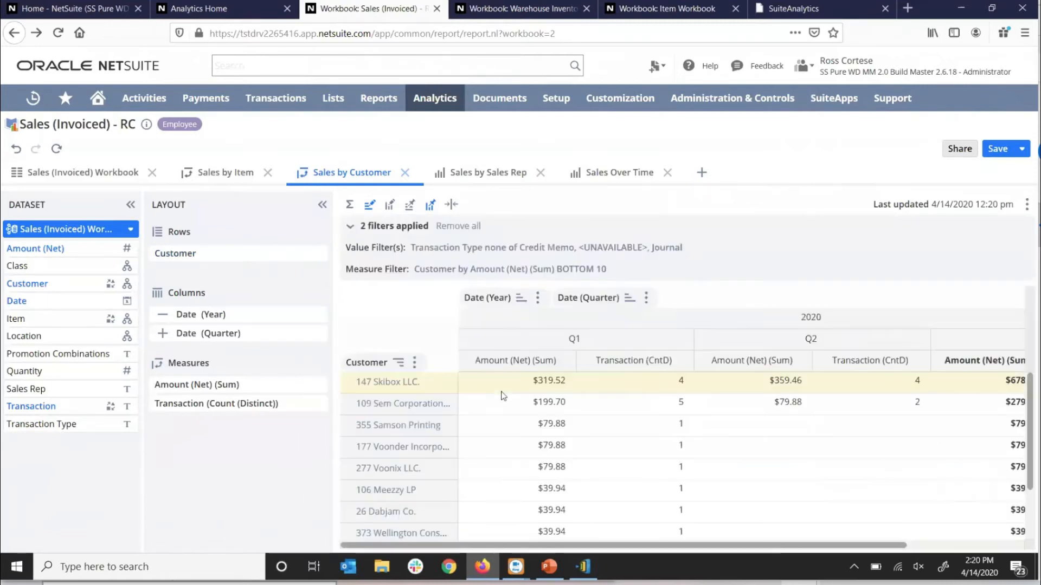
pyautogui.scroll(-3, 625, 450)
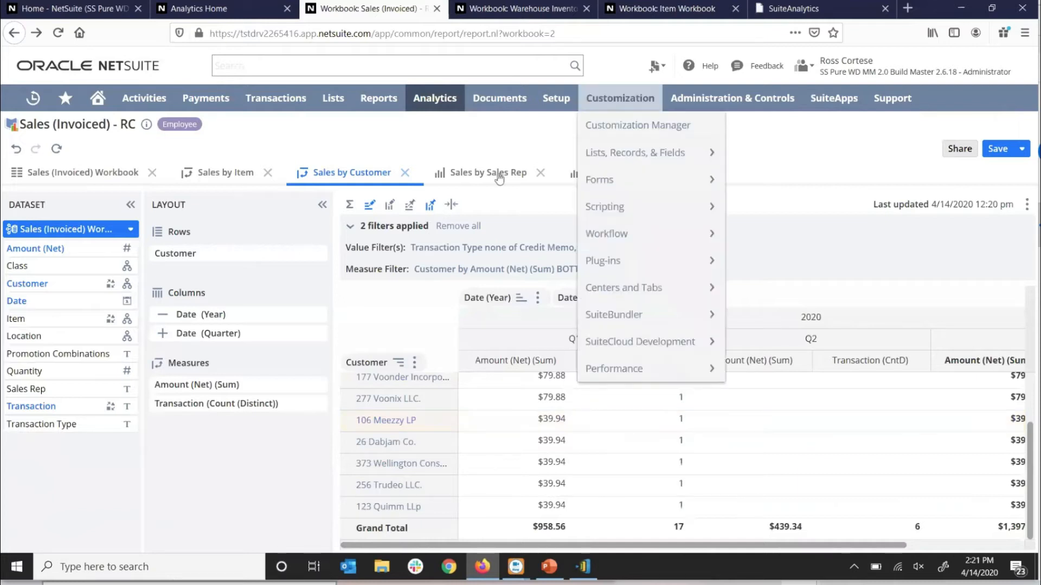
# Remove the Date (Quarter) filter from the Sales by Sales Rep chart and refresh the chart.
pyautogui.click(481, 174)
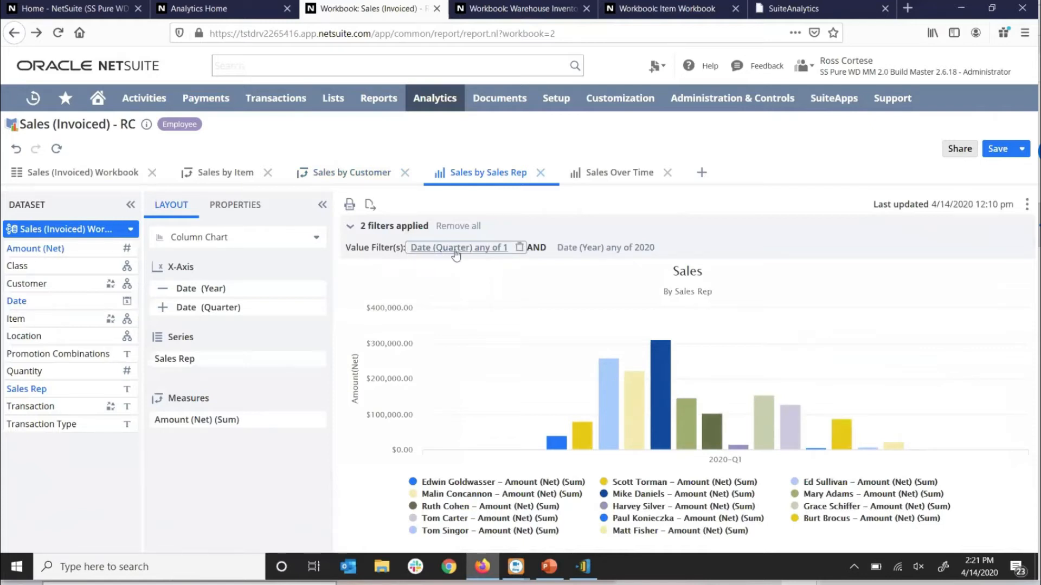
pyautogui.click(513, 248)
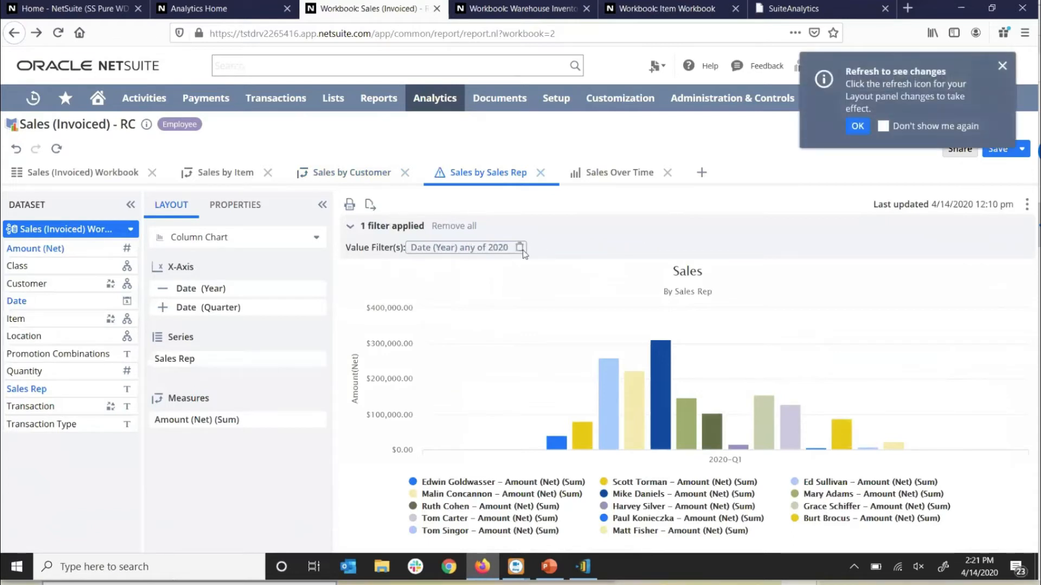
pyautogui.click(56, 149)
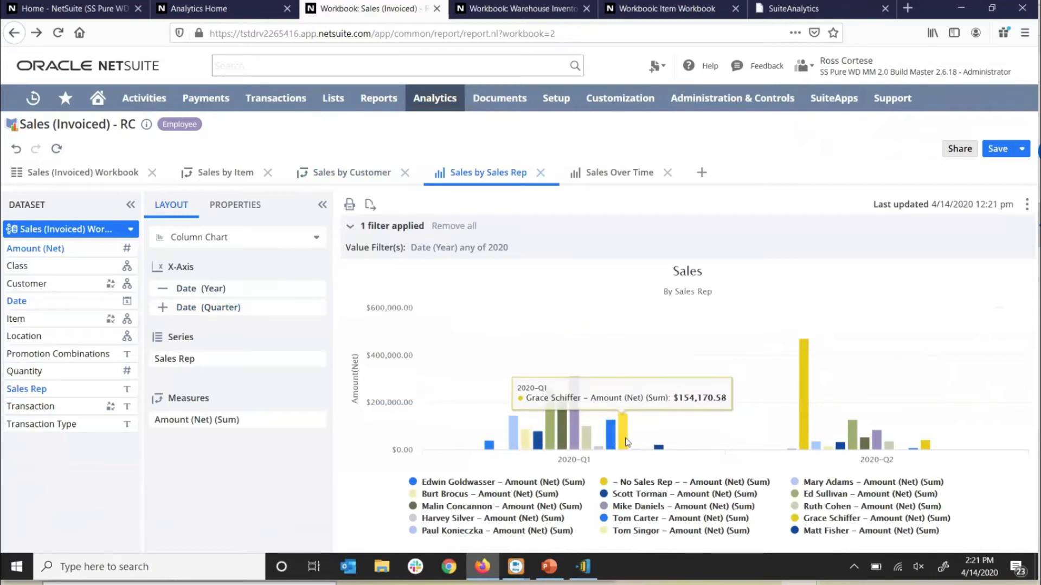
pyautogui.moveTo(581, 447)
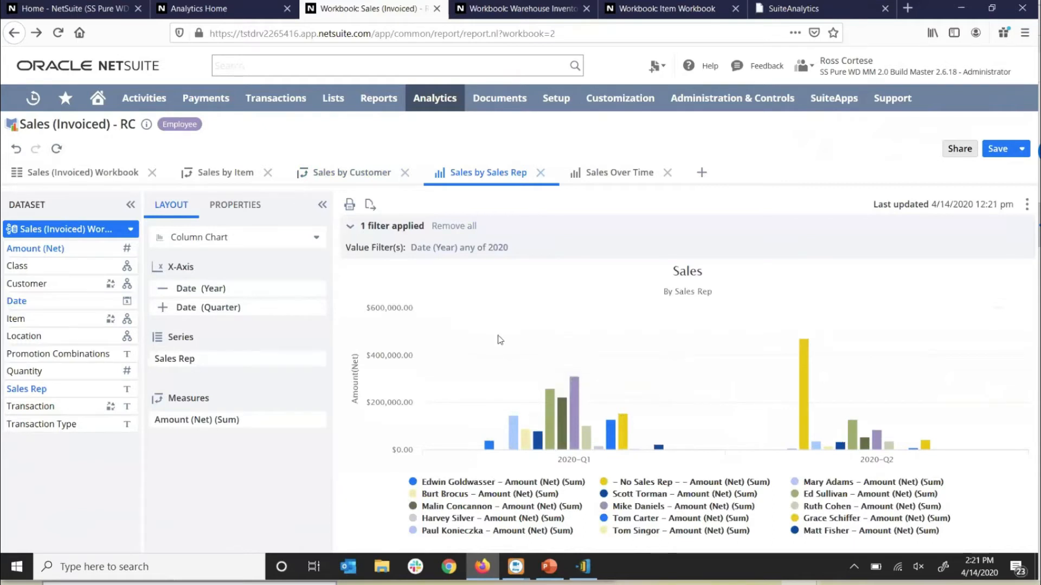
# Hide every sales rep series in the chart except the second one in the legend's middle column, and inspect its 2020-Q1 bar.
pyautogui.click(460, 485)
pyautogui.click(461, 495)
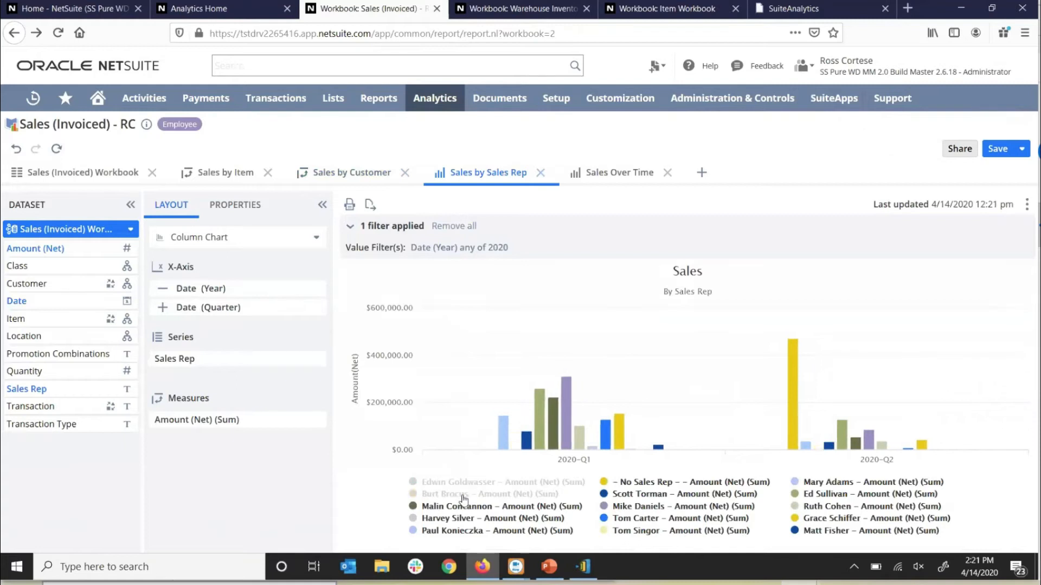
pyautogui.click(462, 510)
pyautogui.click(465, 521)
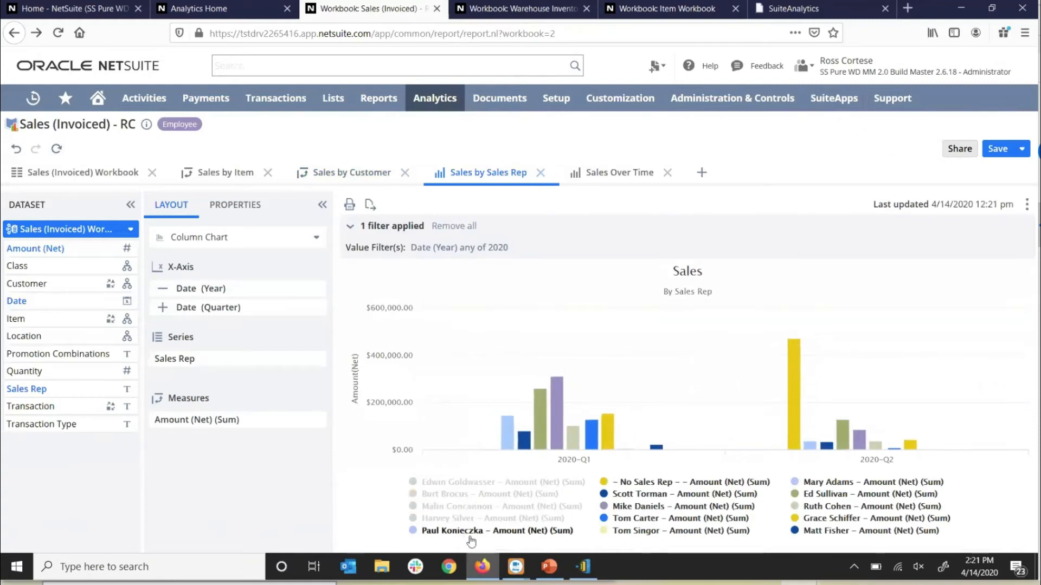
pyautogui.click(468, 534)
pyautogui.click(632, 484)
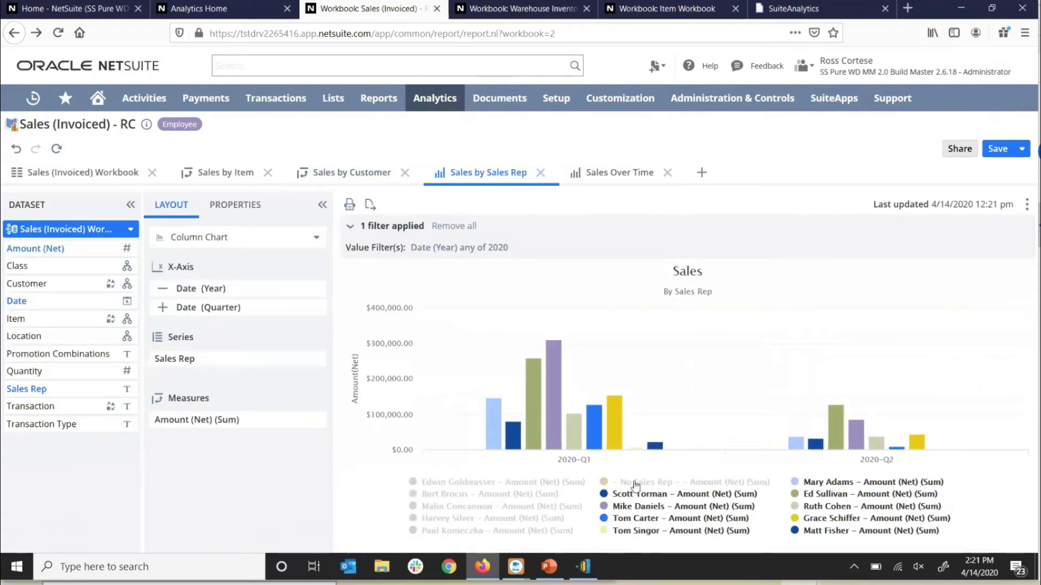
pyautogui.click(681, 508)
pyautogui.click(681, 519)
pyautogui.click(680, 531)
pyautogui.click(829, 483)
pyautogui.click(827, 495)
pyautogui.click(827, 507)
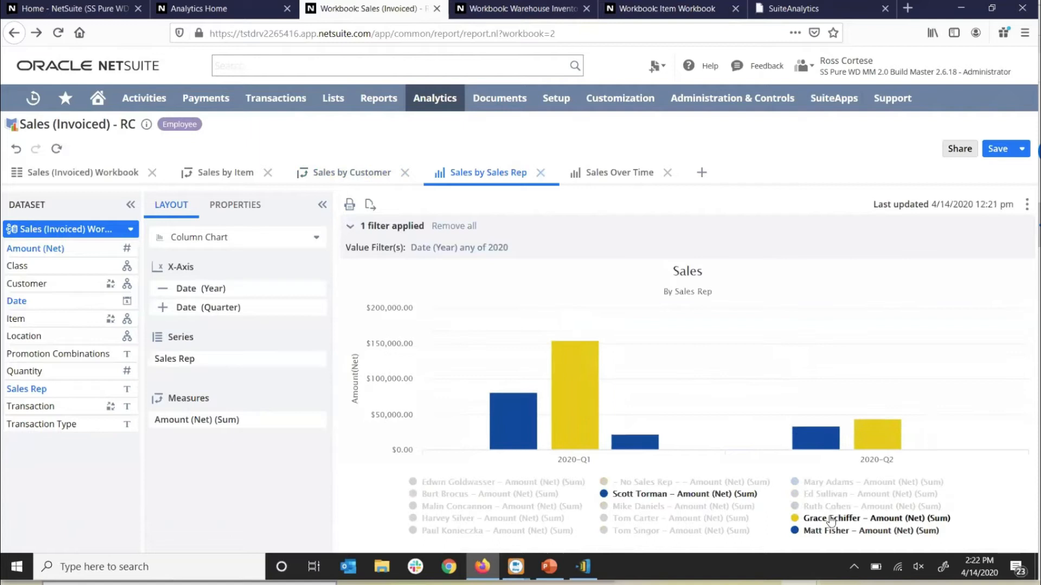
pyautogui.click(828, 519)
pyautogui.click(828, 531)
pyautogui.moveTo(603, 415)
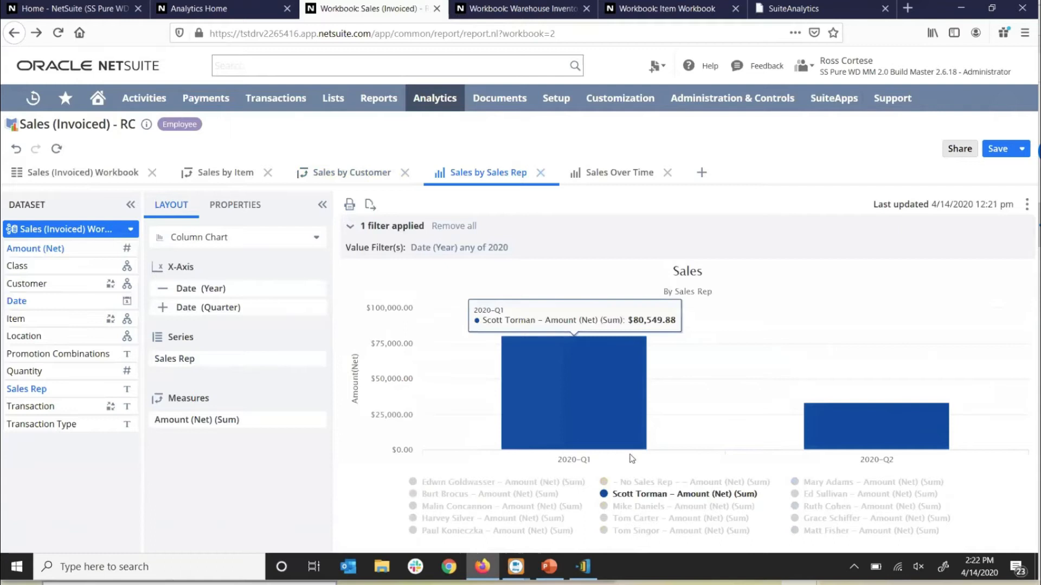
pyautogui.moveTo(315, 362)
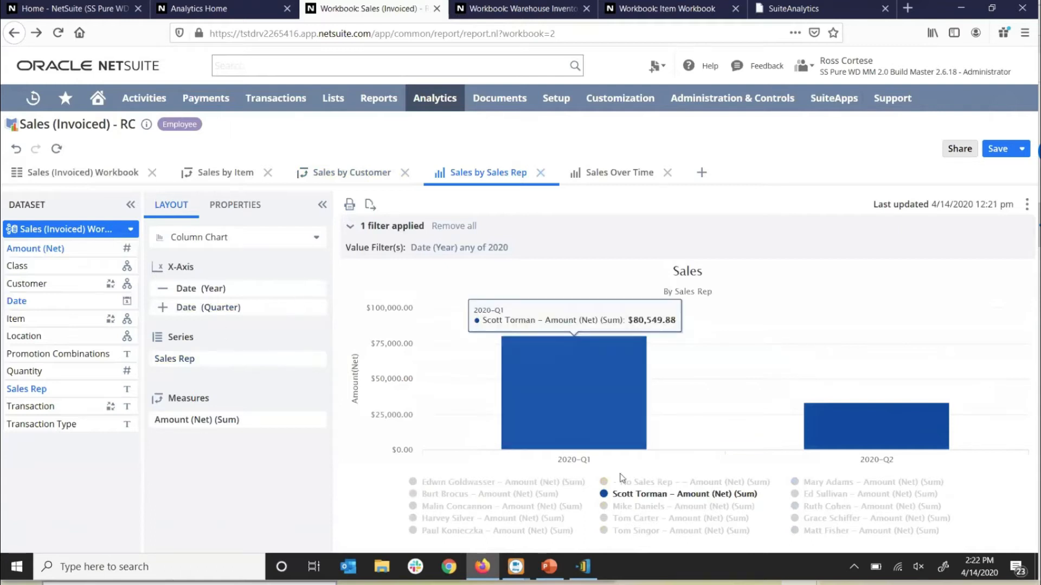
# Show all the hidden sales rep series in the Sales by Sales Rep chart again.
pyautogui.click(440, 482)
pyautogui.click(440, 494)
pyautogui.click(444, 506)
pyautogui.click(442, 519)
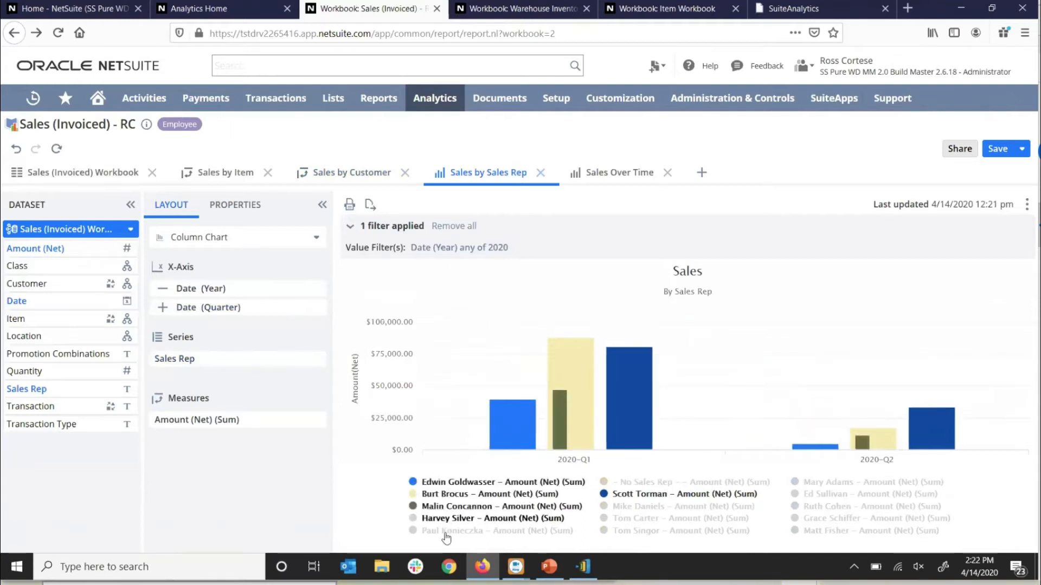
pyautogui.click(441, 530)
pyautogui.click(623, 482)
pyautogui.click(632, 506)
pyautogui.click(632, 518)
pyautogui.click(632, 531)
pyautogui.click(819, 531)
pyautogui.click(822, 518)
pyautogui.click(823, 506)
pyautogui.click(824, 494)
pyautogui.click(826, 482)
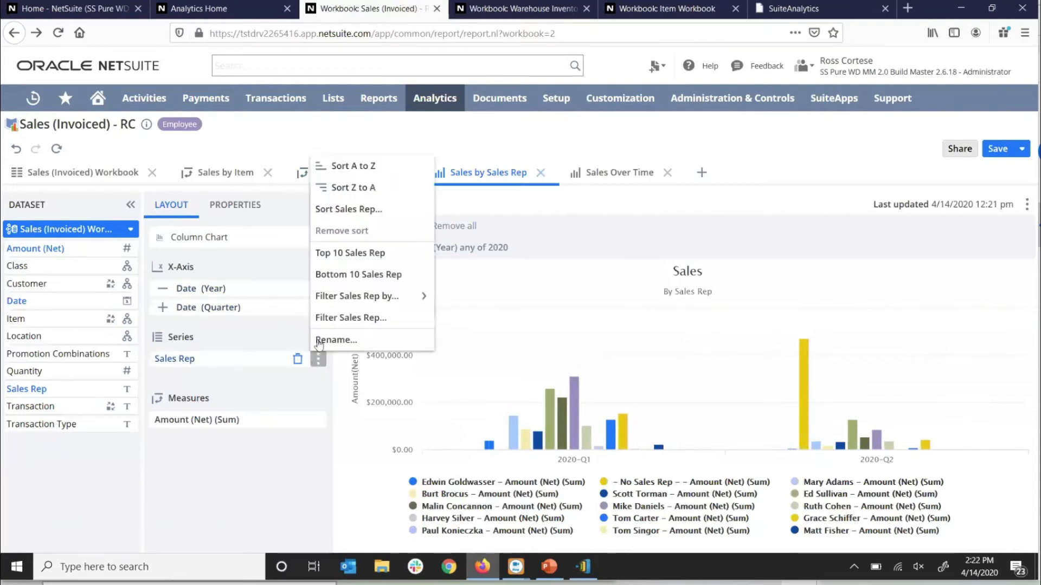
# Filter the chart's Sales Rep series to any of the first named rep in the list, and save the workbook.
pyautogui.click(361, 320)
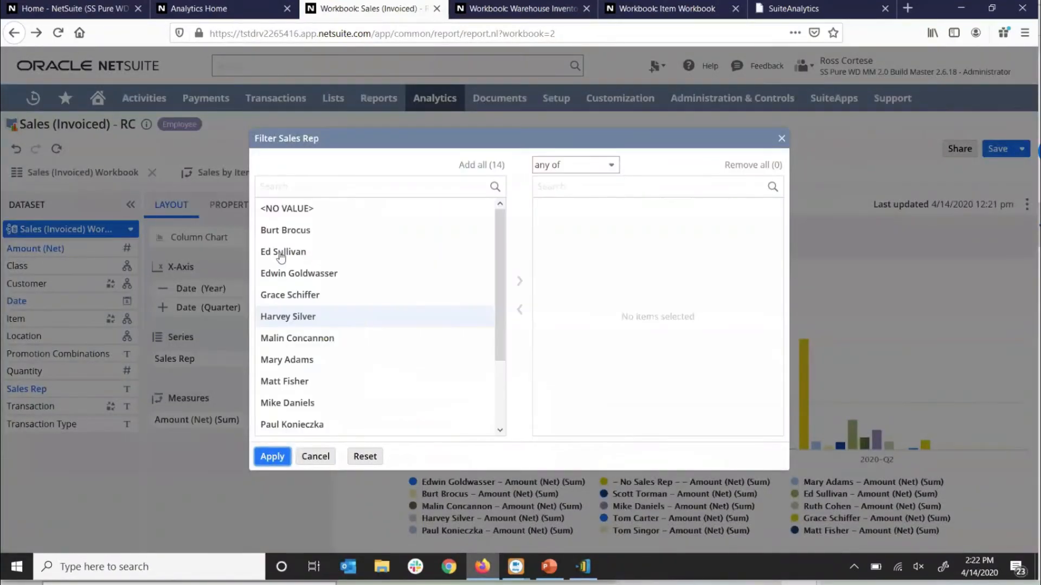
pyautogui.click(287, 232)
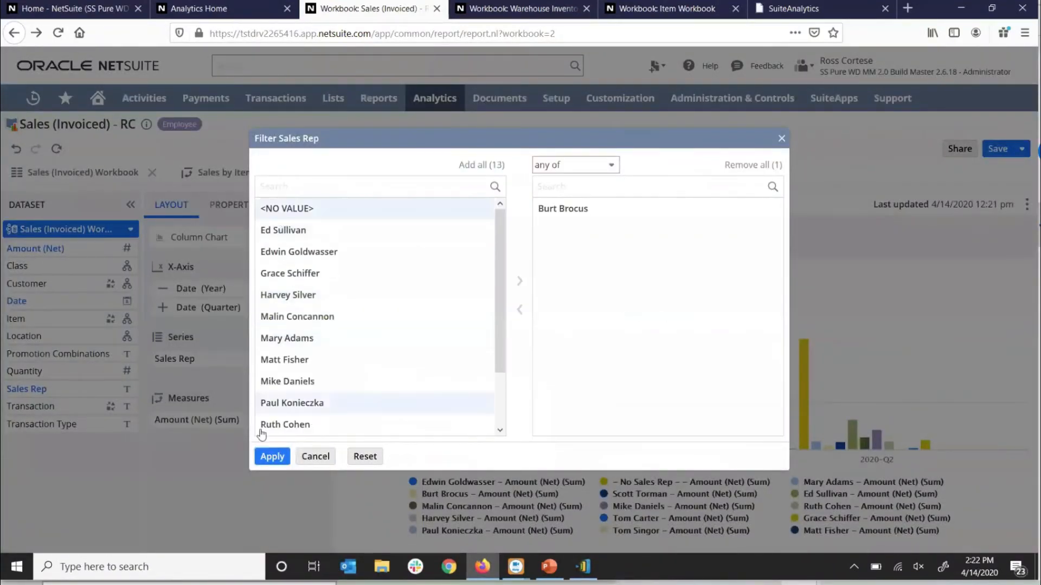
pyautogui.click(265, 455)
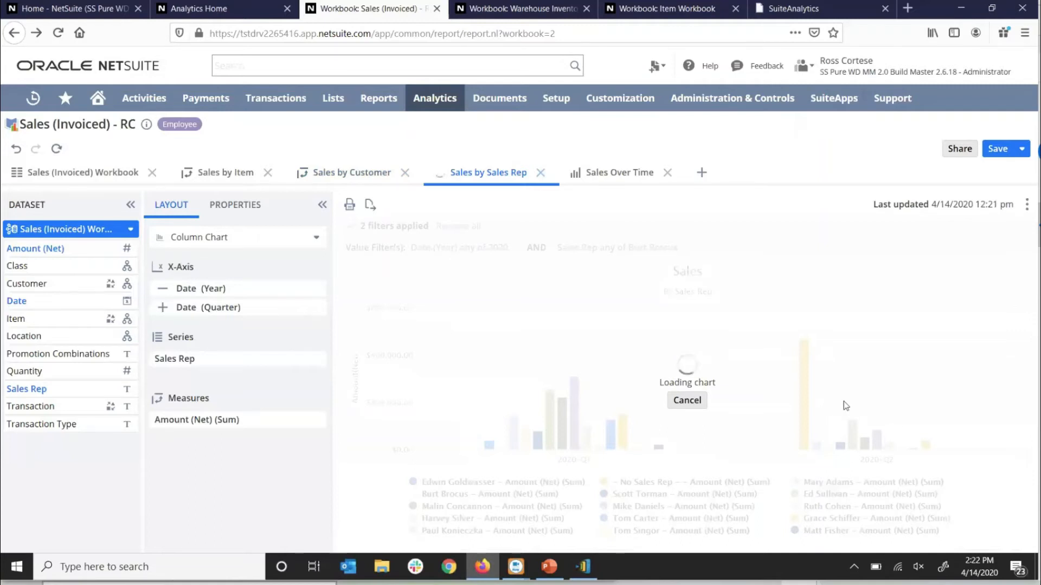
pyautogui.moveTo(886, 410)
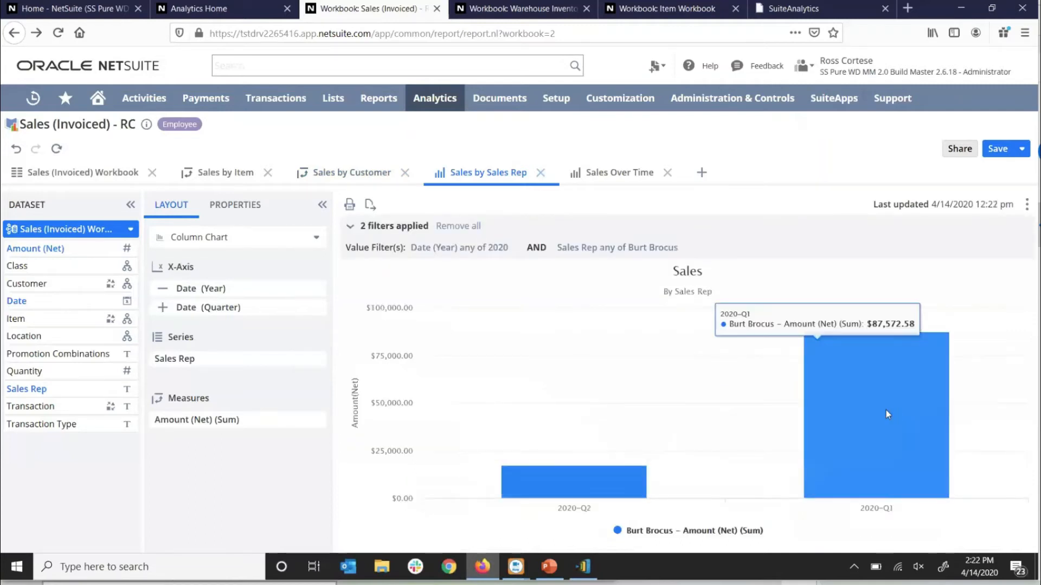
pyautogui.click(998, 149)
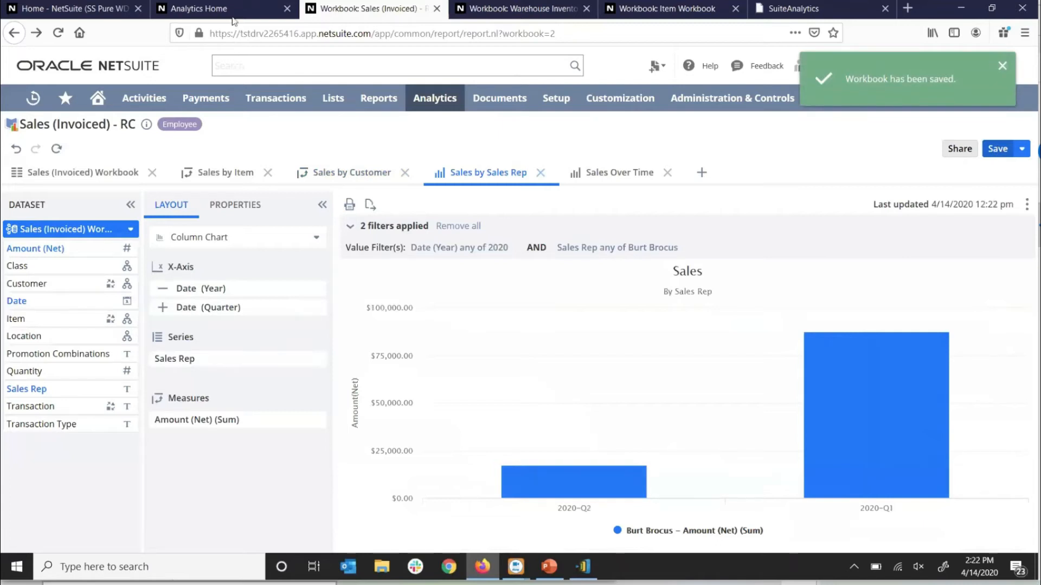
# Switch to the Home dashboard, refresh the Sales by Sales Rep portlet and inspect its 2020-Q1 bar.
pyautogui.click(233, 11)
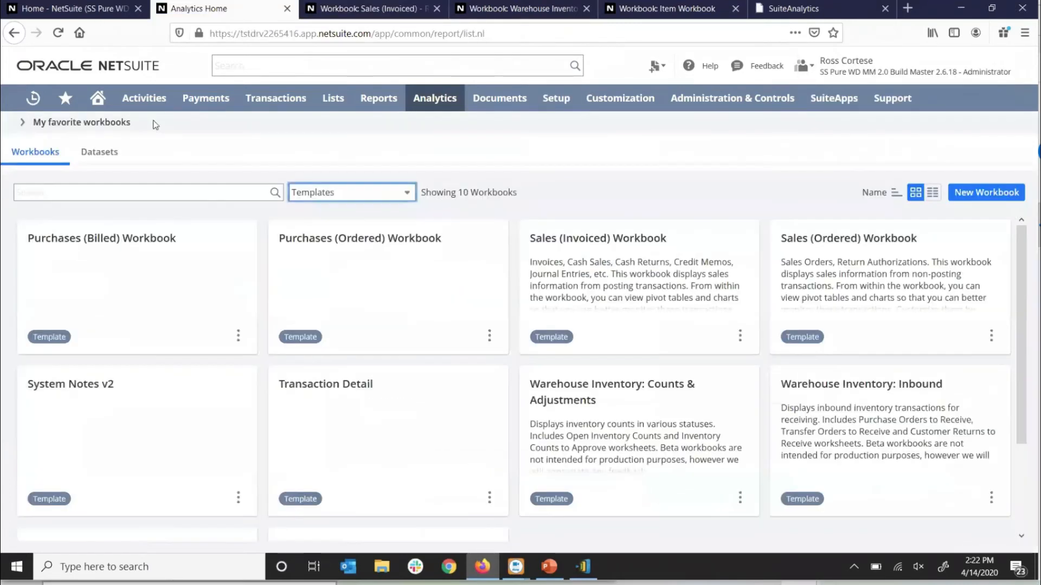
pyautogui.hotkey('ctrl', 'shift', 'Tab')
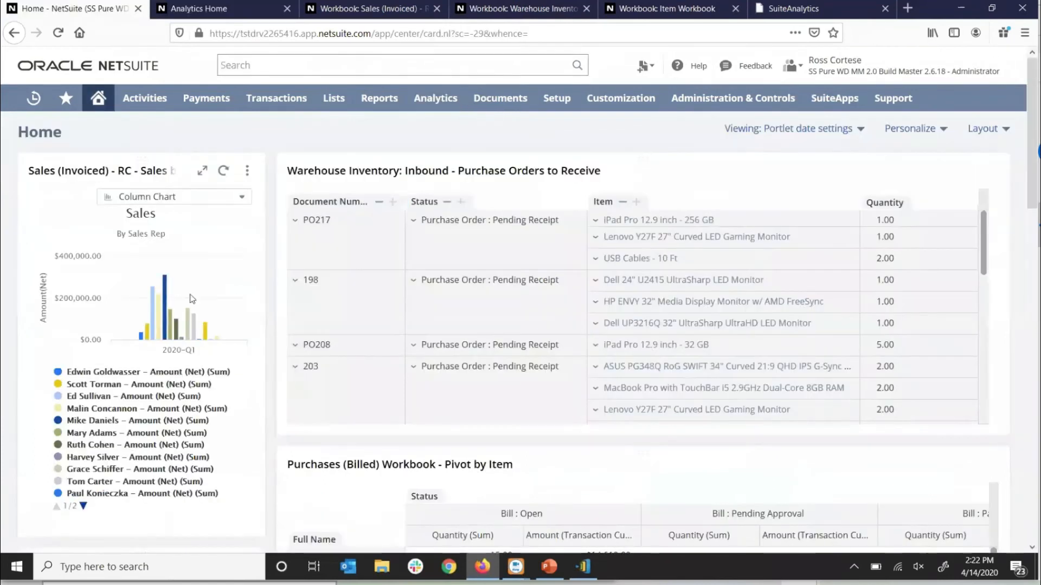
pyautogui.click(224, 172)
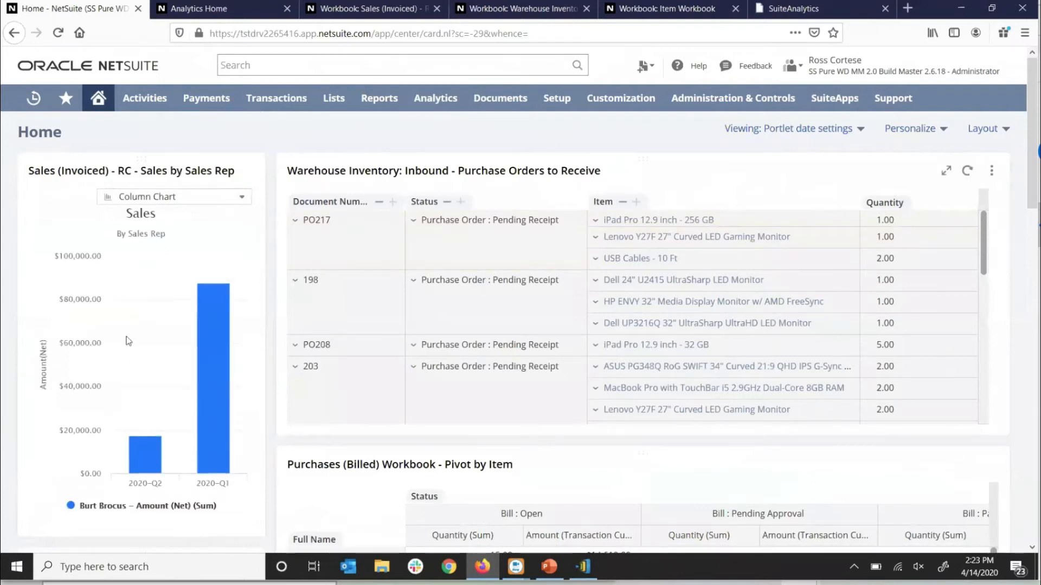
pyautogui.moveTo(221, 407)
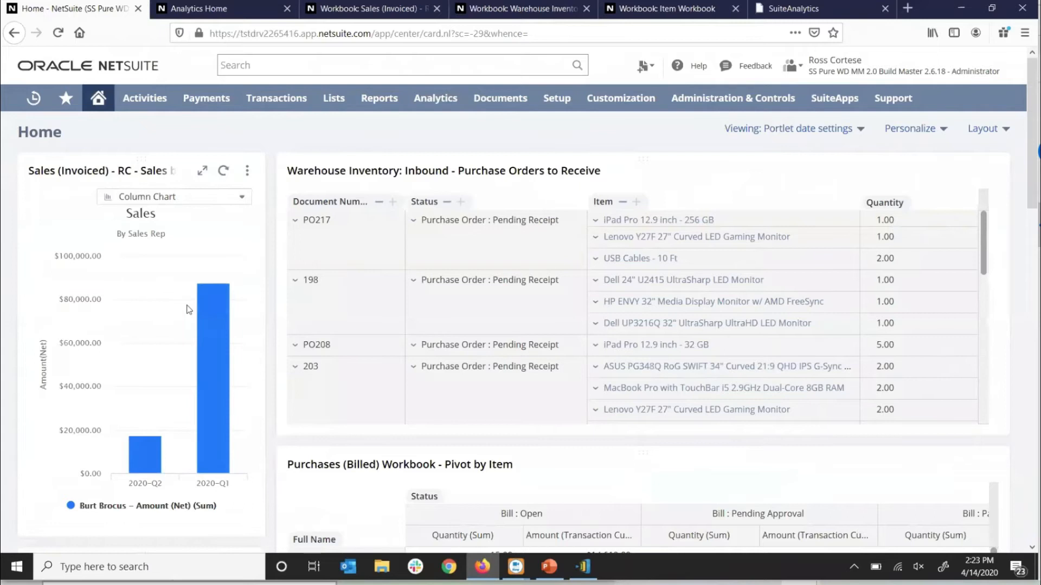
# Return to the Sales (Invoiced) workbook and review the selectable values in the Sales by Sales Rep chart's Sales Rep filter, leaving without applying changes.
pyautogui.click(329, 25)
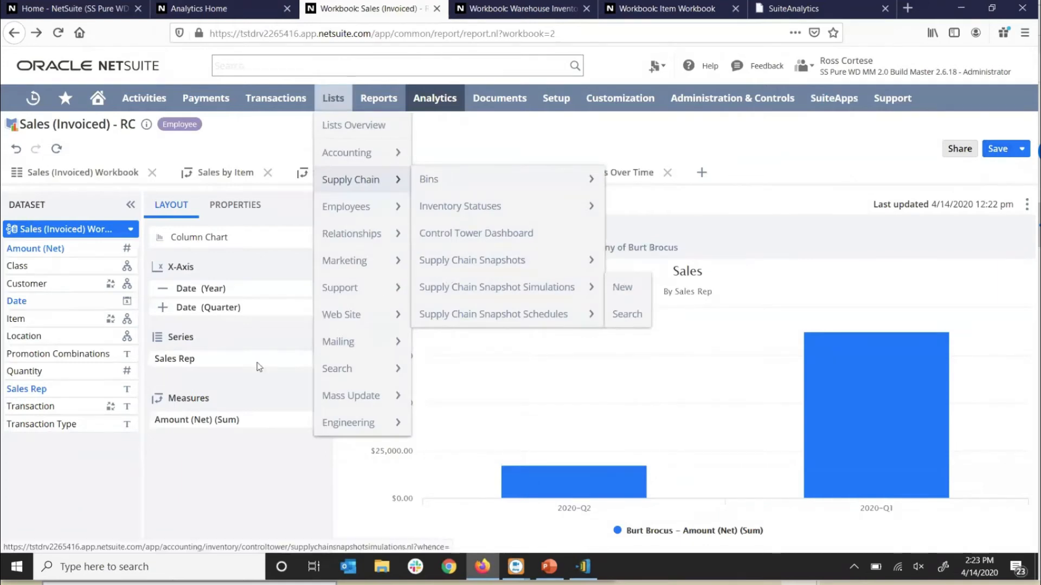
pyautogui.click(319, 360)
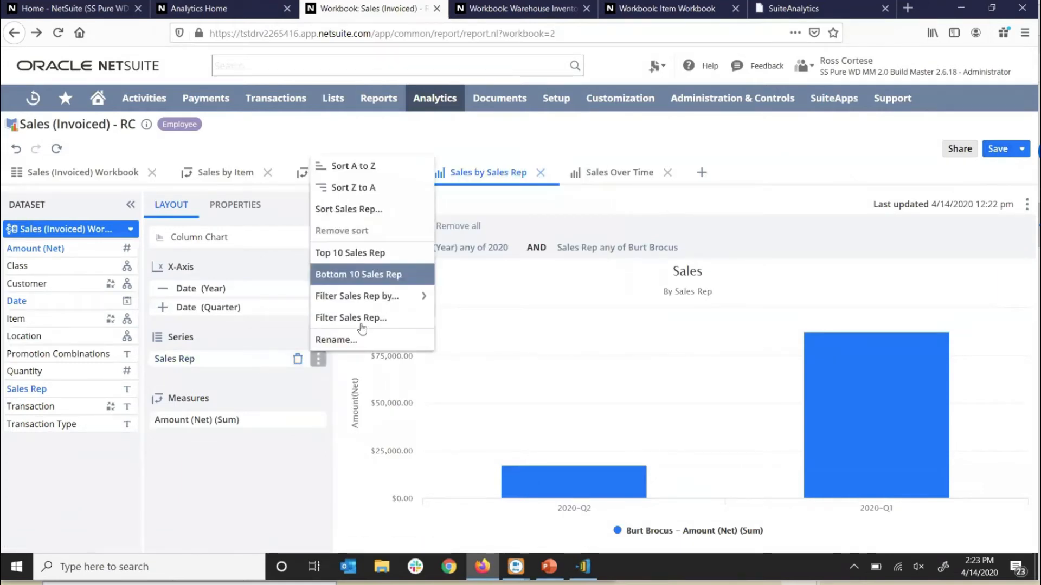
pyautogui.click(381, 319)
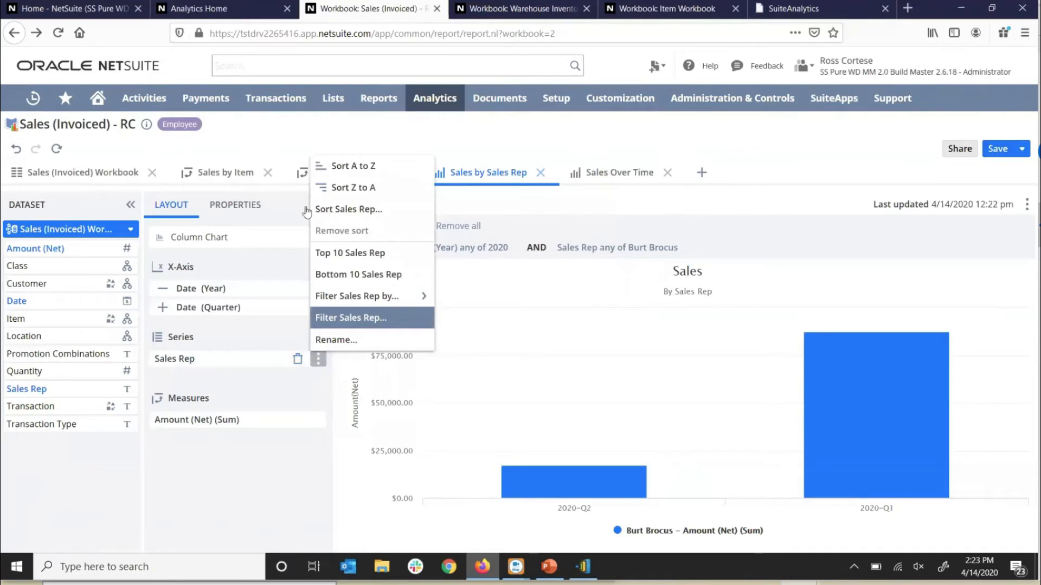
pyautogui.click(491, 295)
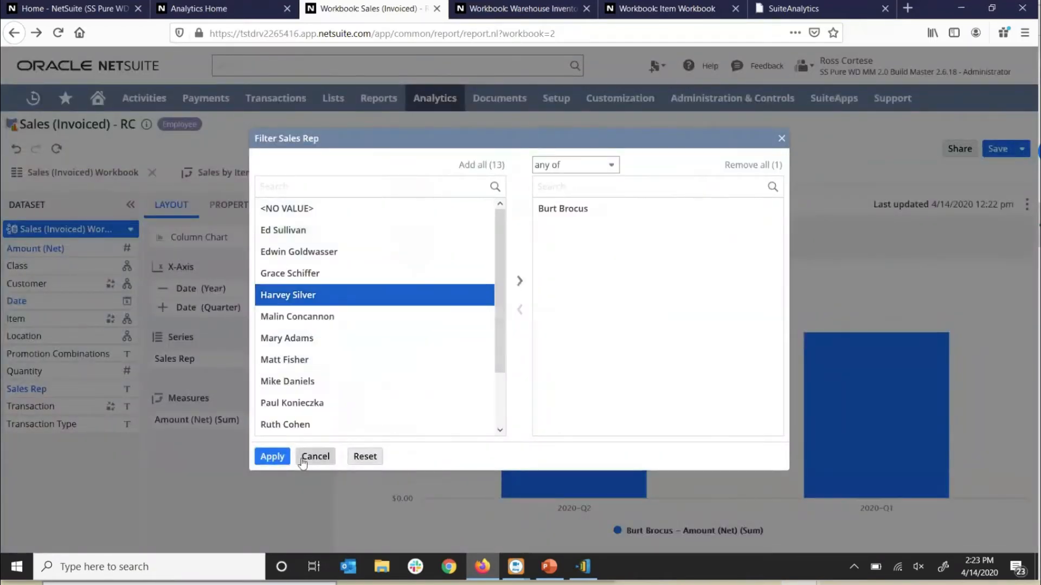
pyautogui.scroll(-2, 423, 372)
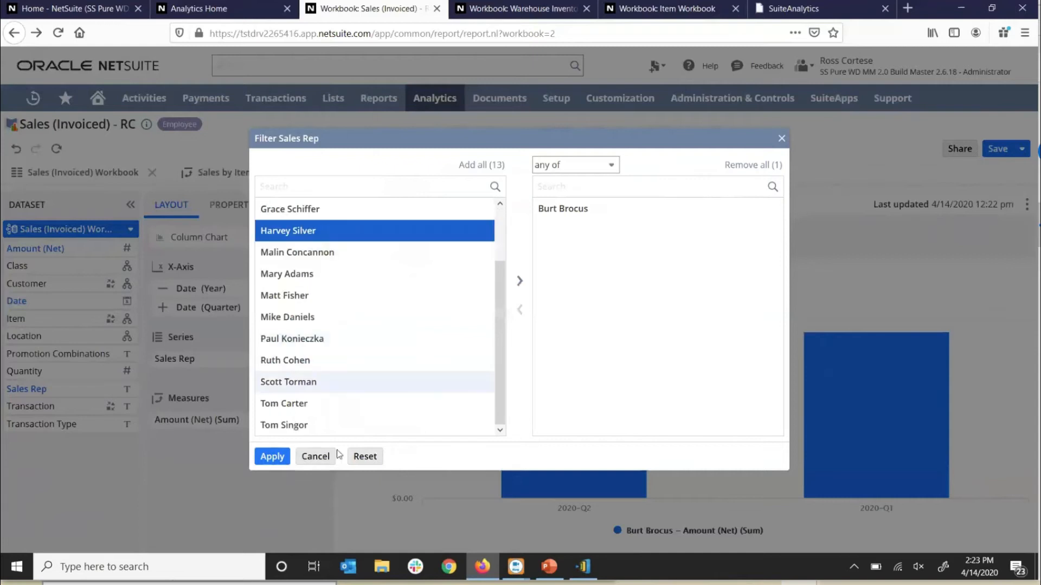
pyautogui.click(316, 456)
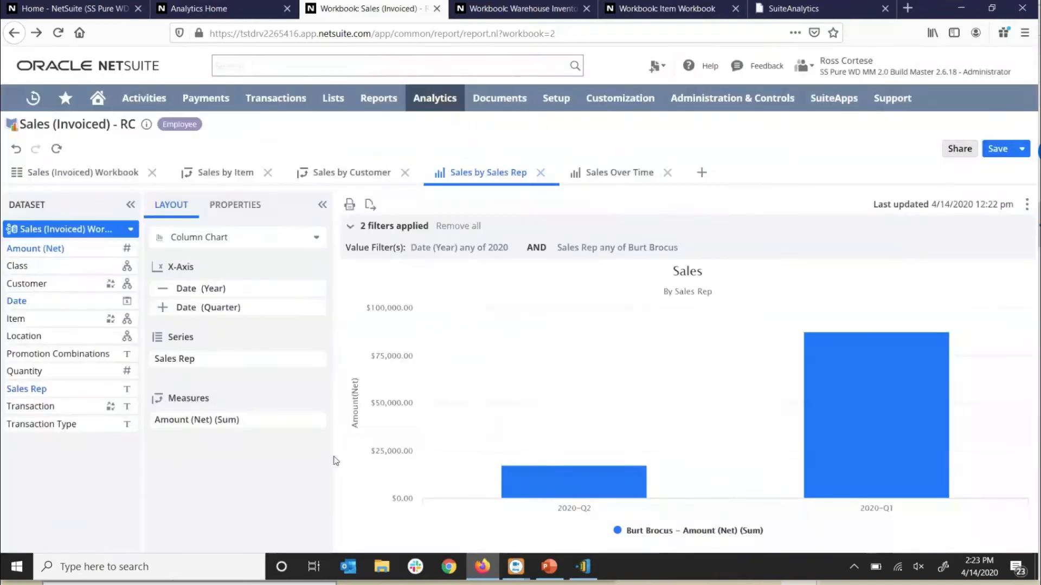
# Remove only the Sales Rep value filter from the Sales by Sales Rep chart and refresh the chart.
pyautogui.click(614, 176)
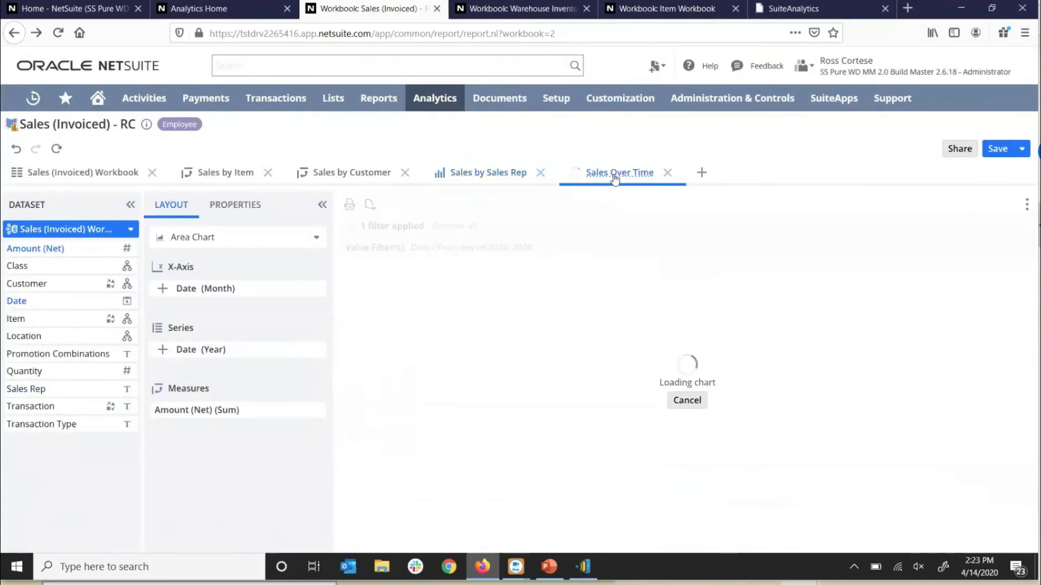
pyautogui.click(488, 175)
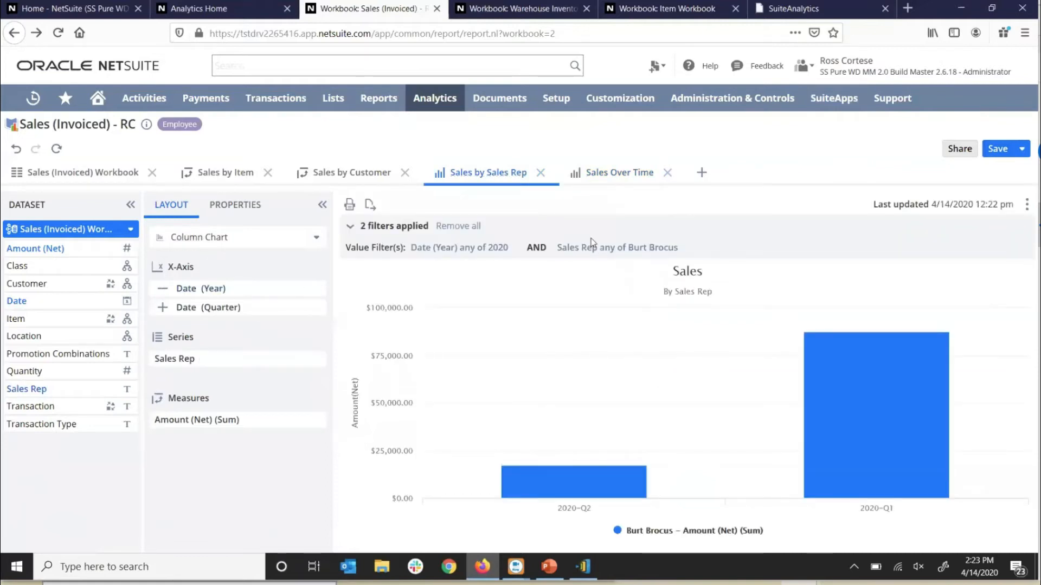
pyautogui.click(693, 249)
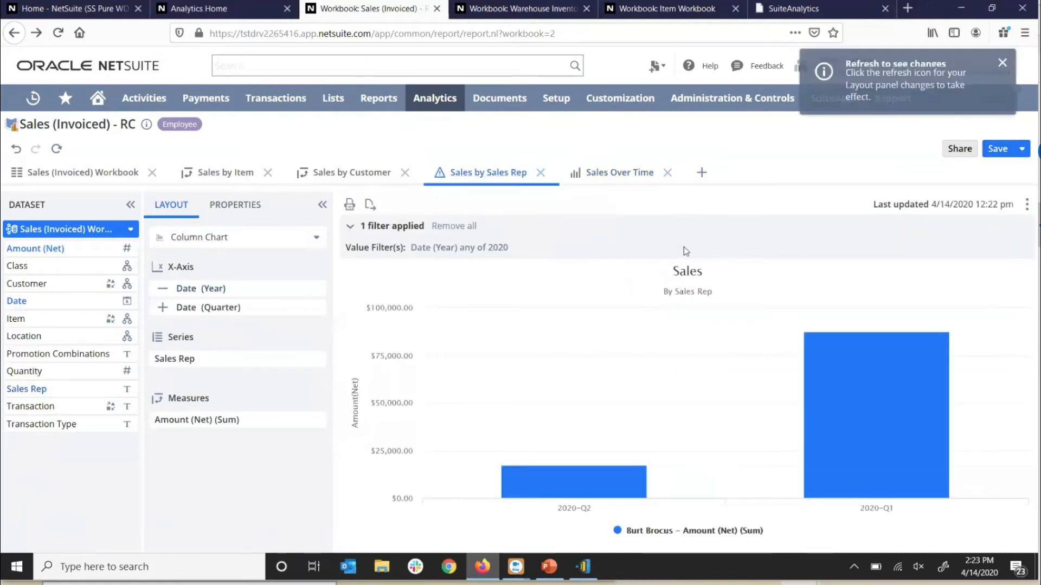
pyautogui.click(57, 150)
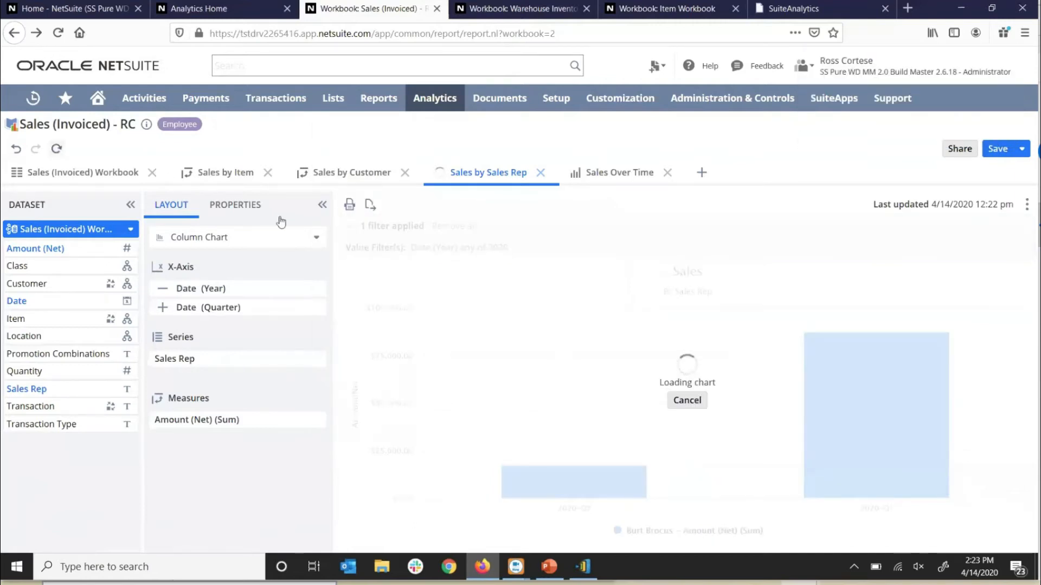
# Change the Sales by Sales Rep chart to a basic Bar Chart and refresh it.
pyautogui.click(316, 239)
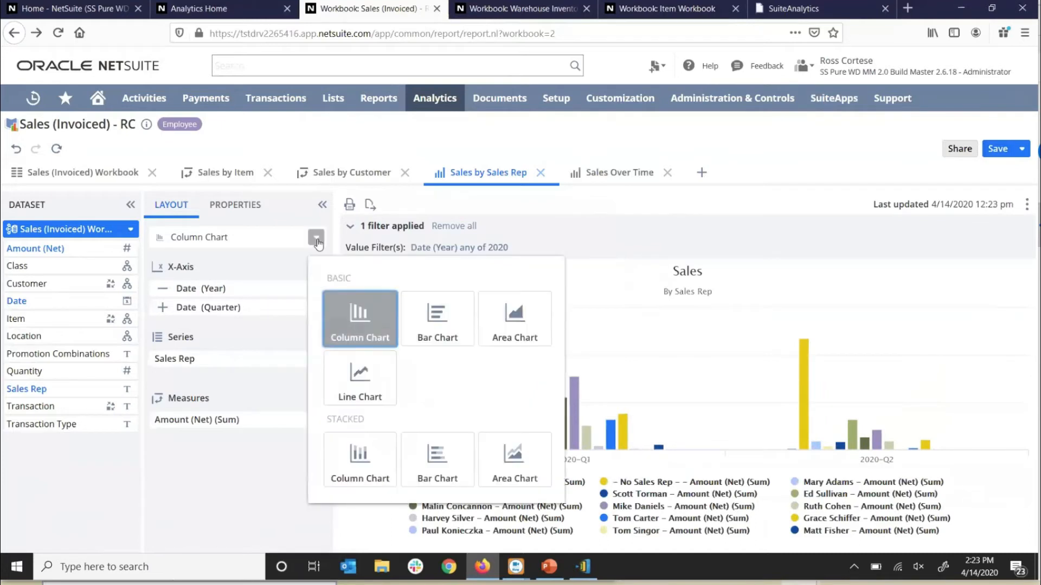
pyautogui.click(443, 334)
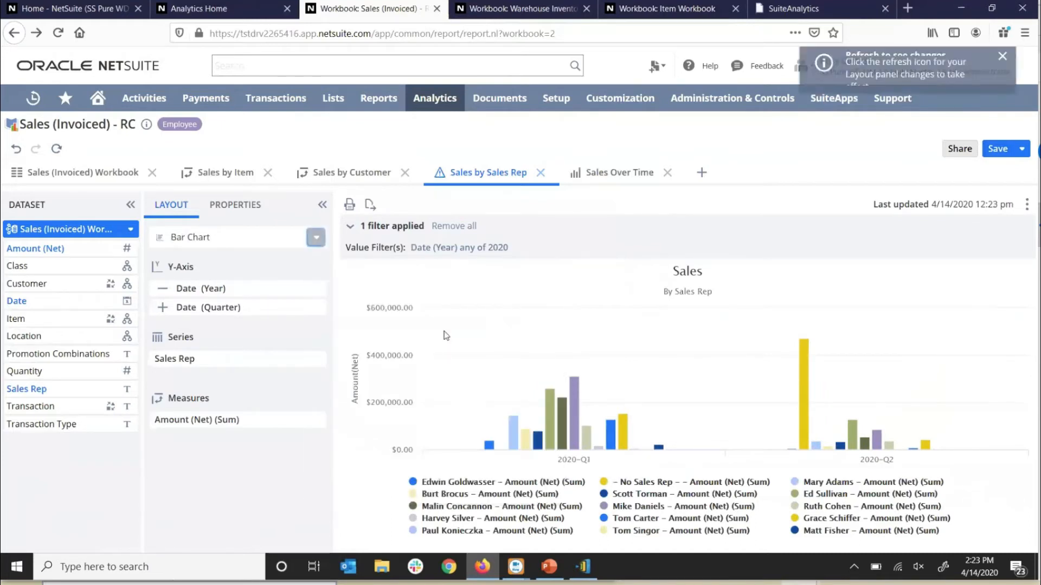
pyautogui.click(58, 149)
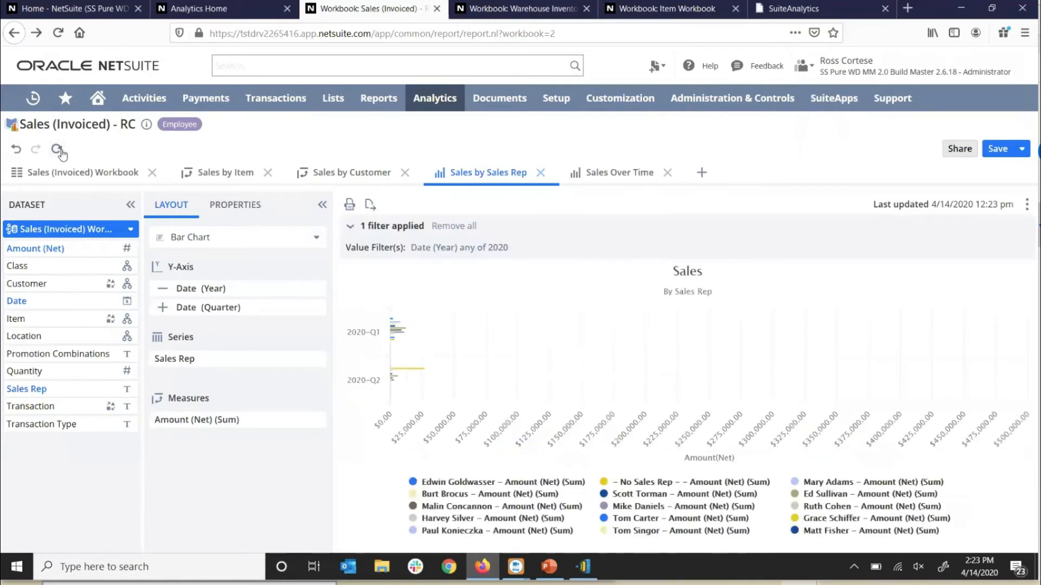
# Change the Sales by Sales Rep chart to a Stacked Column Chart and refresh it.
pyautogui.click(314, 239)
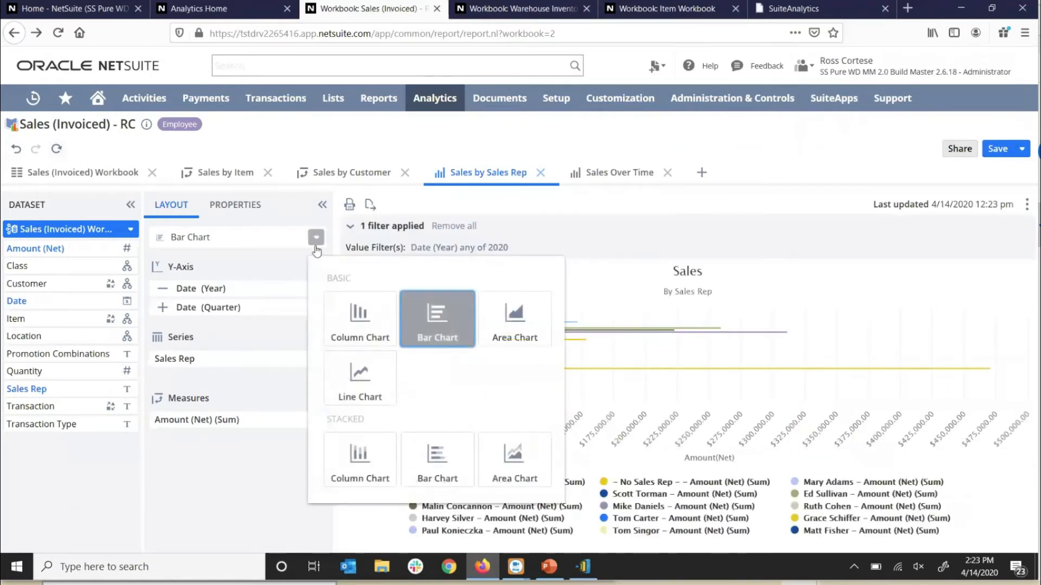
pyautogui.click(360, 453)
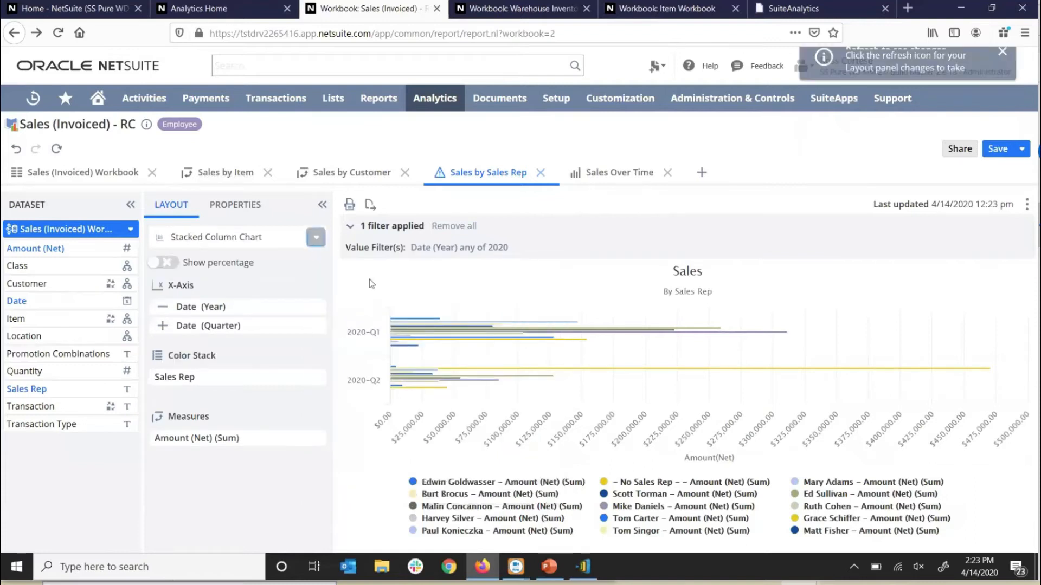
pyautogui.click(57, 151)
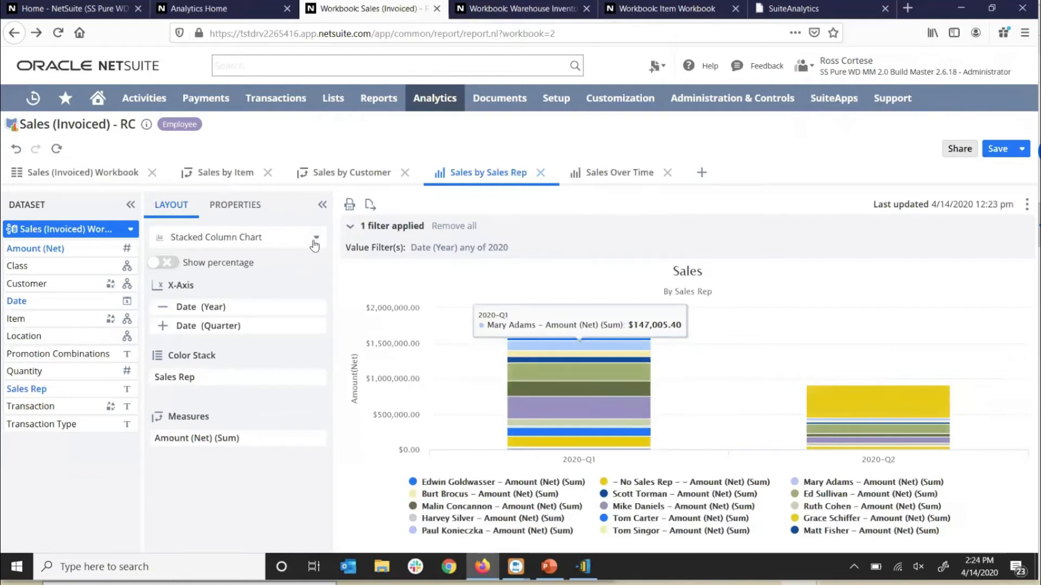
# Change the Sales Over Time chart to a Line Chart and refresh it.
pyautogui.click(615, 175)
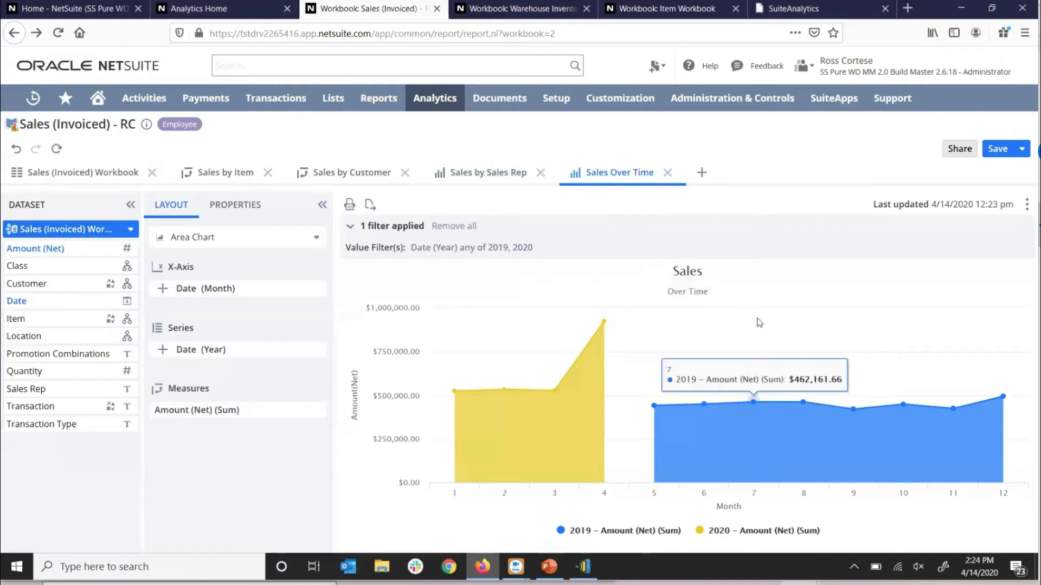
pyautogui.click(317, 238)
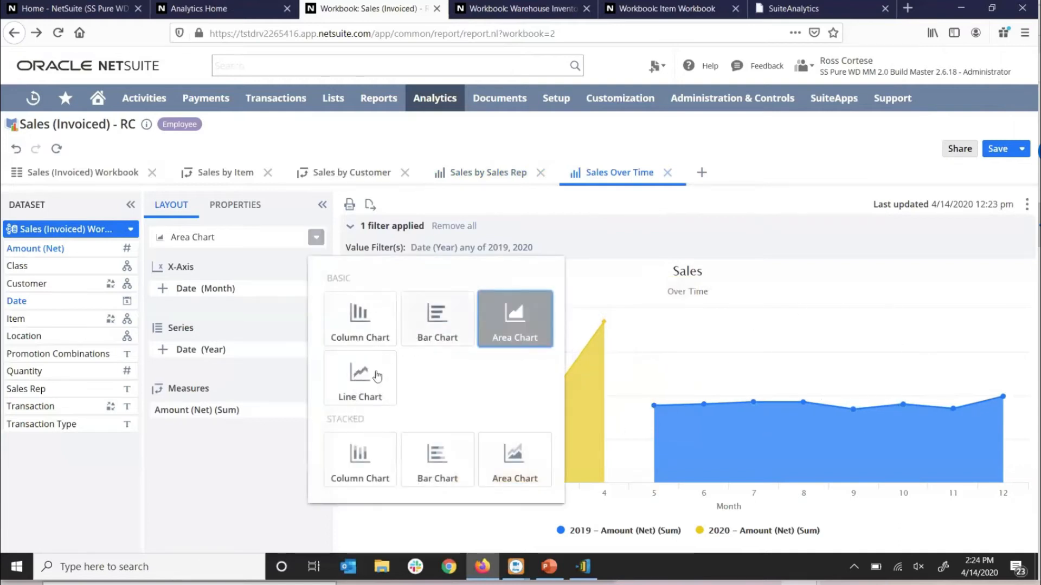
pyautogui.click(360, 332)
pyautogui.click(57, 149)
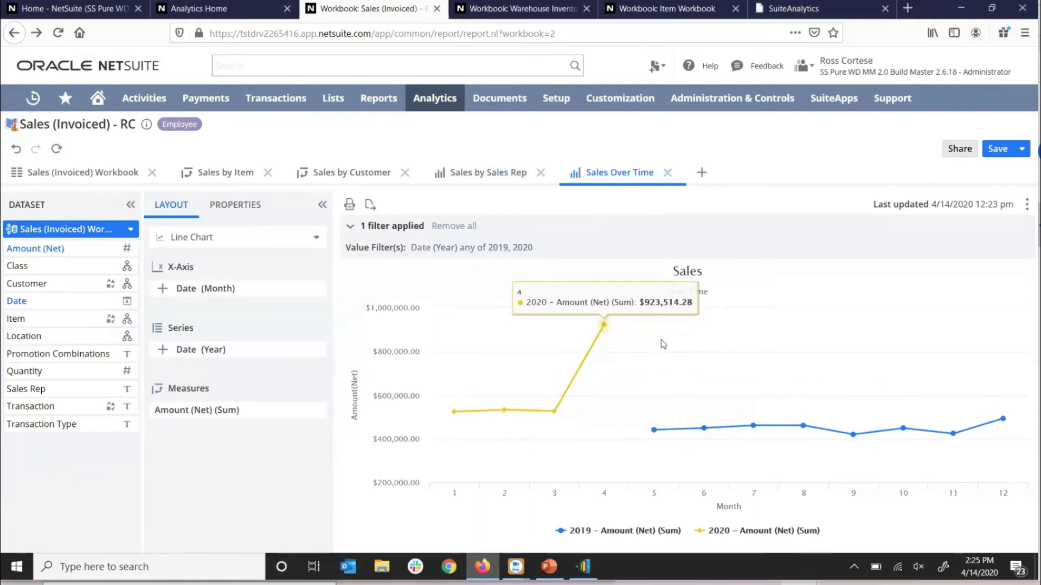
# Switch to the Warehouse Inventory: Inbound workbook and examine its dataset's criteria, fields and result columns.
pyautogui.click(495, 9)
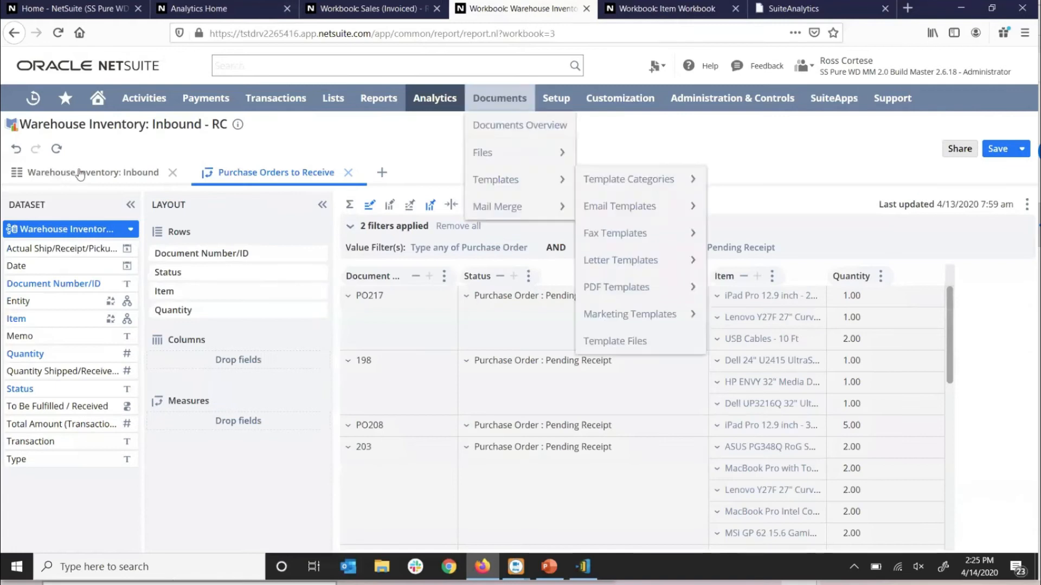
pyautogui.click(80, 174)
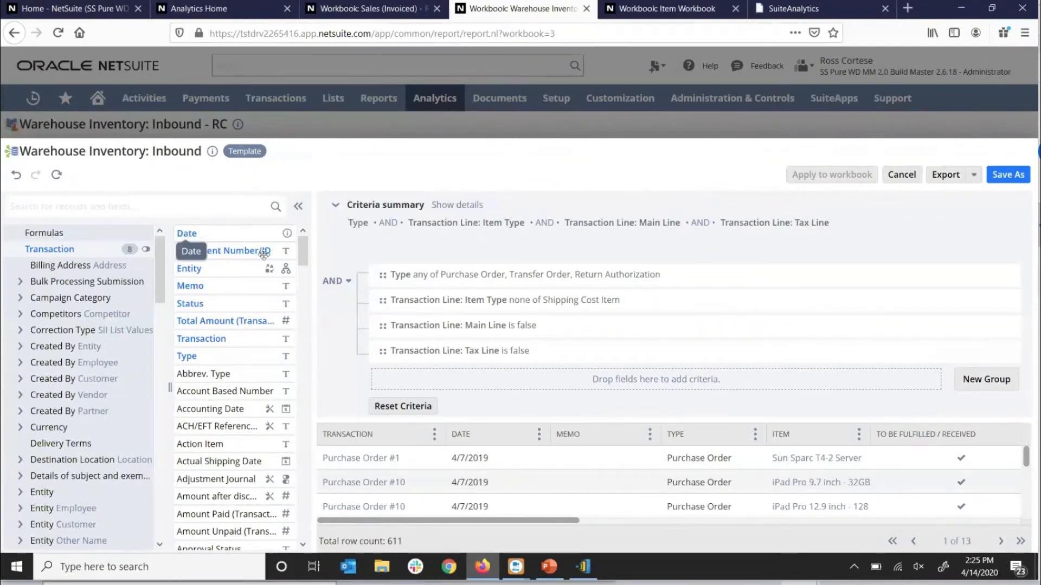
pyautogui.moveTo(477, 275)
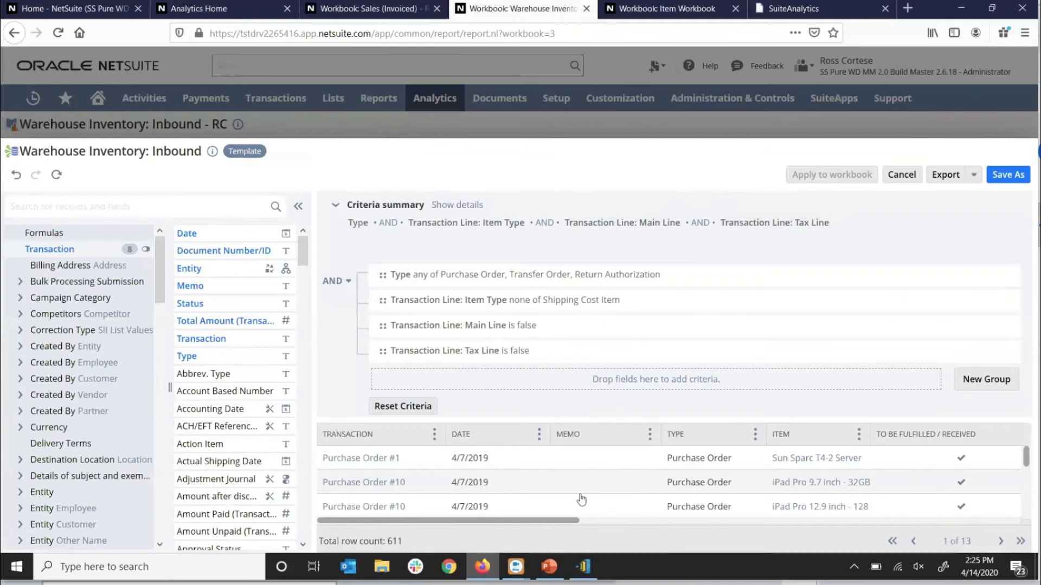
pyautogui.hscroll(5, 672, 522)
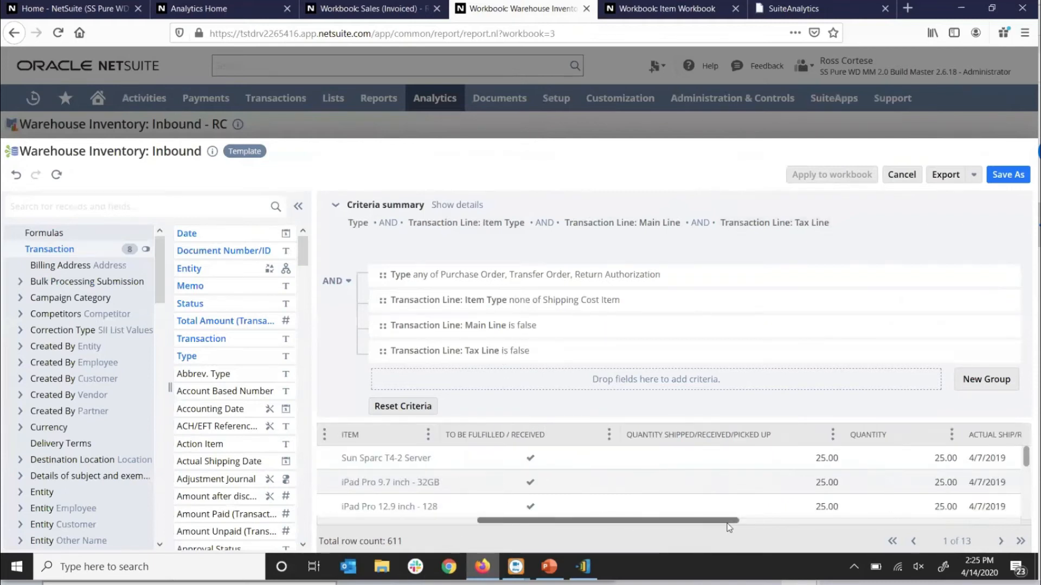
pyautogui.hscroll(-5, 741, 522)
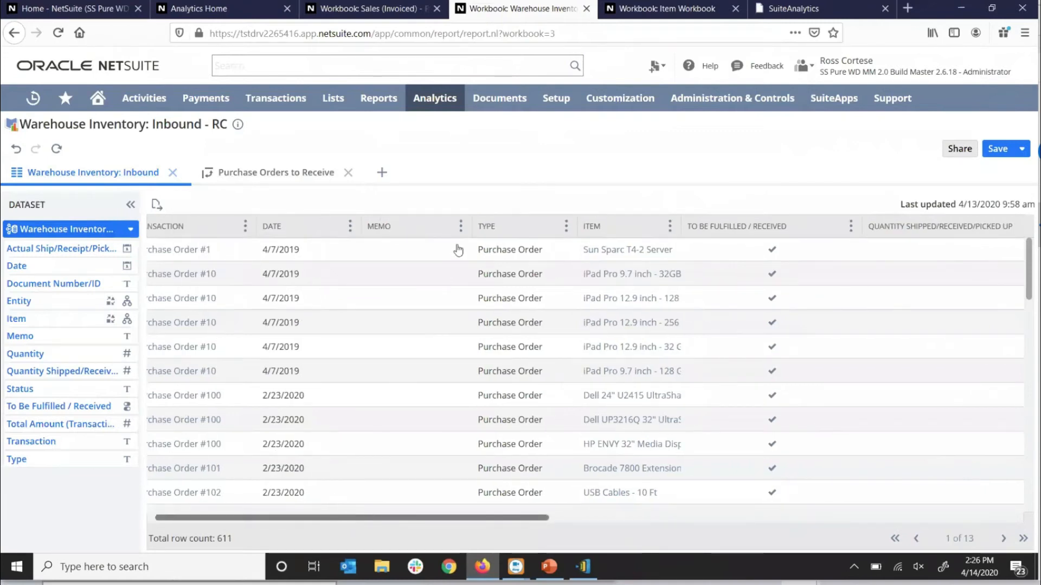
# Filter the Inbound table's Type column to Return Authorization, and remove that filter again after checking the rows.
pyautogui.hscroll(2, 456, 248)
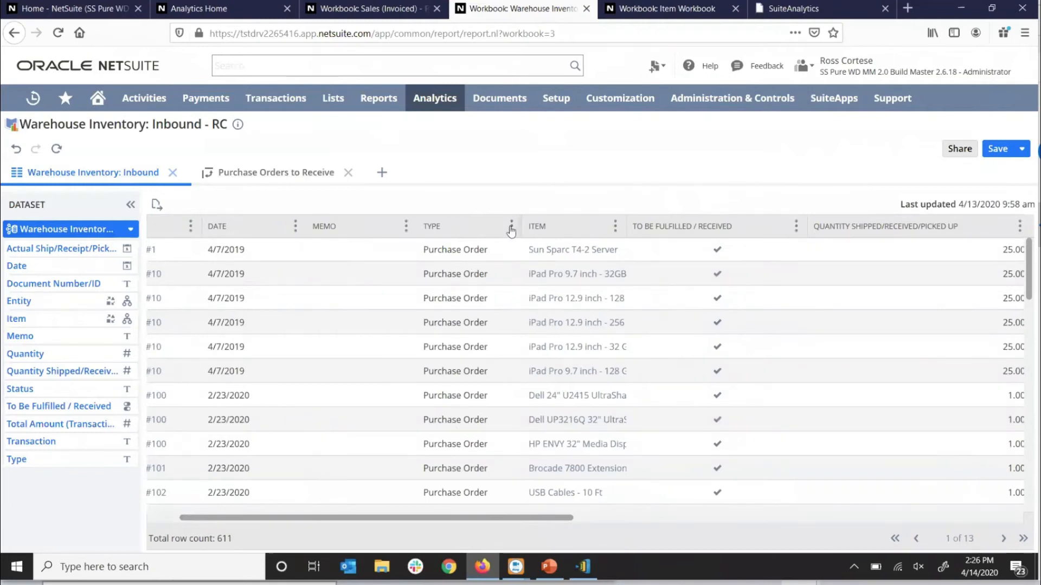
pyautogui.scroll(-10, 481, 382)
pyautogui.scroll(10, 481, 376)
pyautogui.click(511, 226)
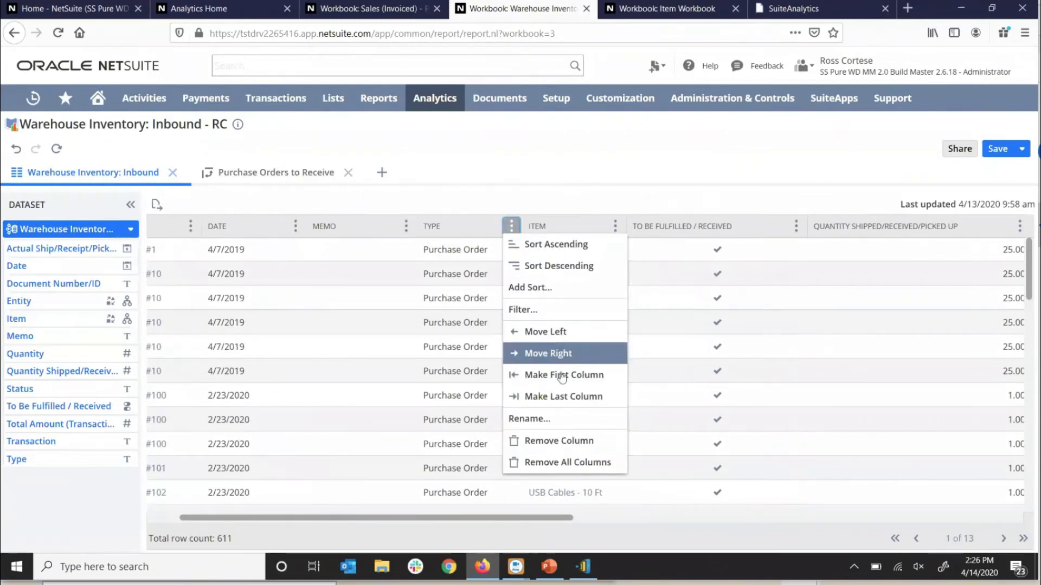
pyautogui.click(544, 307)
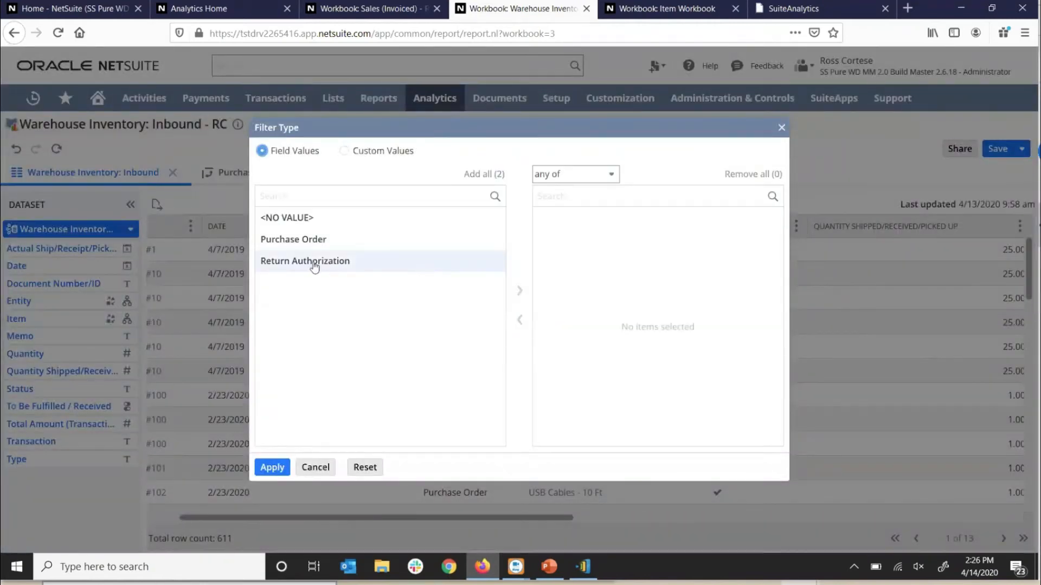
pyautogui.click(314, 261)
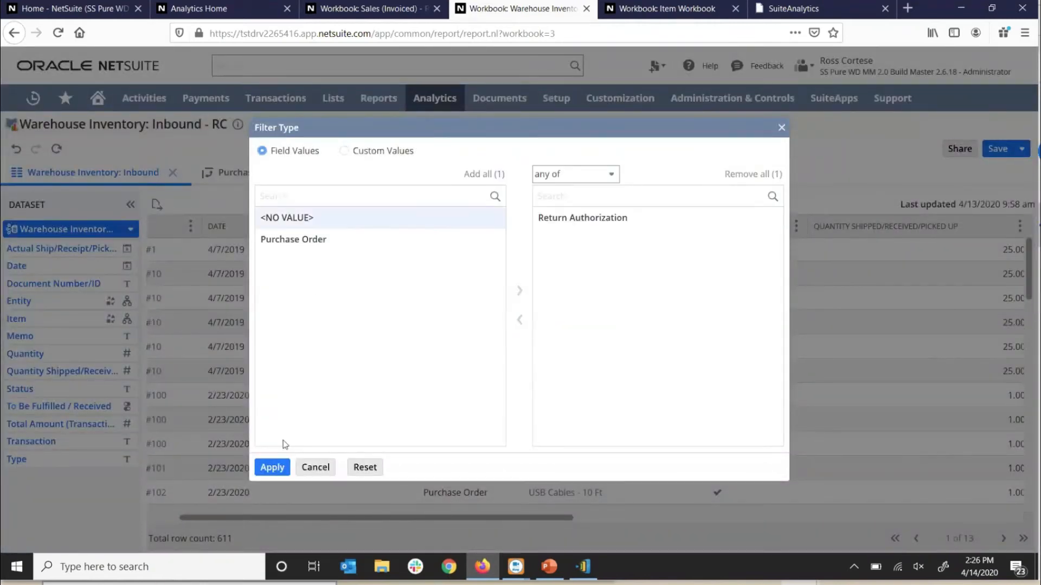
pyautogui.click(271, 467)
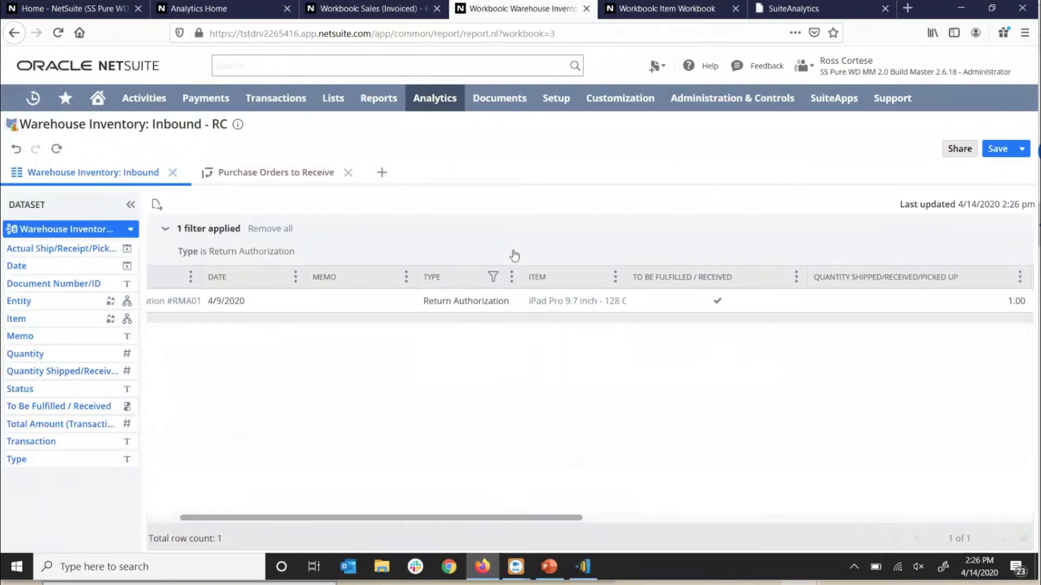
pyautogui.click(512, 277)
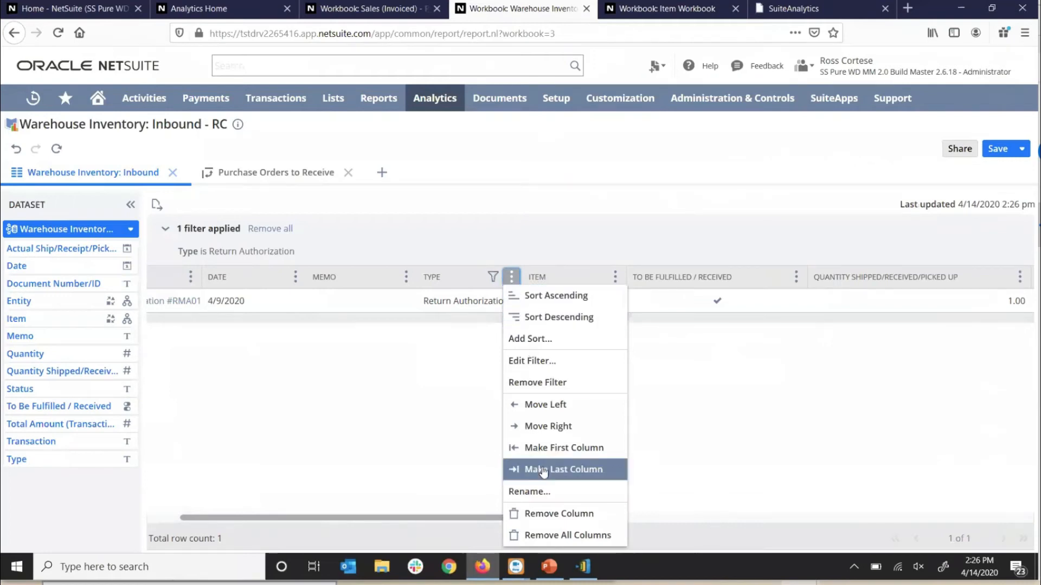
pyautogui.click(539, 382)
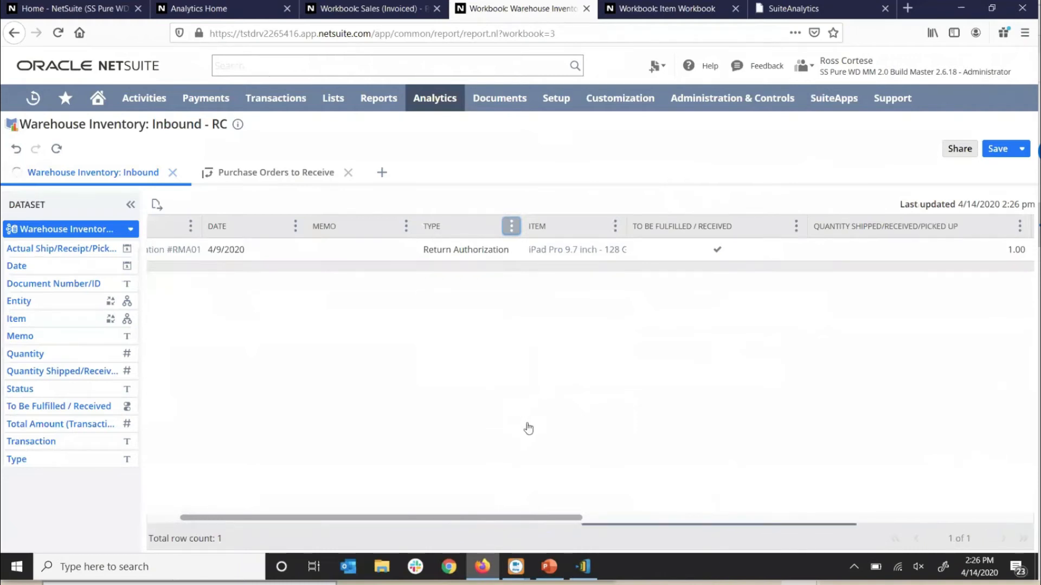
# Examine the Inbound table's fulfilment, quantity, actual ship/receipt date, total amount and status columns.
pyautogui.moveTo(516, 519); pyautogui.dragTo(563, 518)
pyautogui.moveTo(585, 284); pyautogui.dragTo(603, 522)
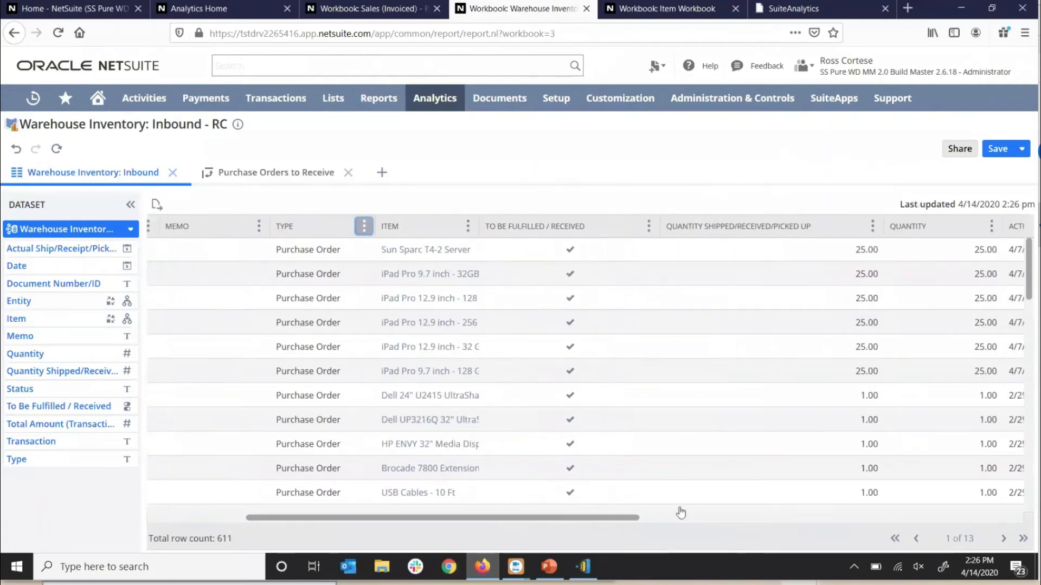
pyautogui.hscroll(1, 650, 260)
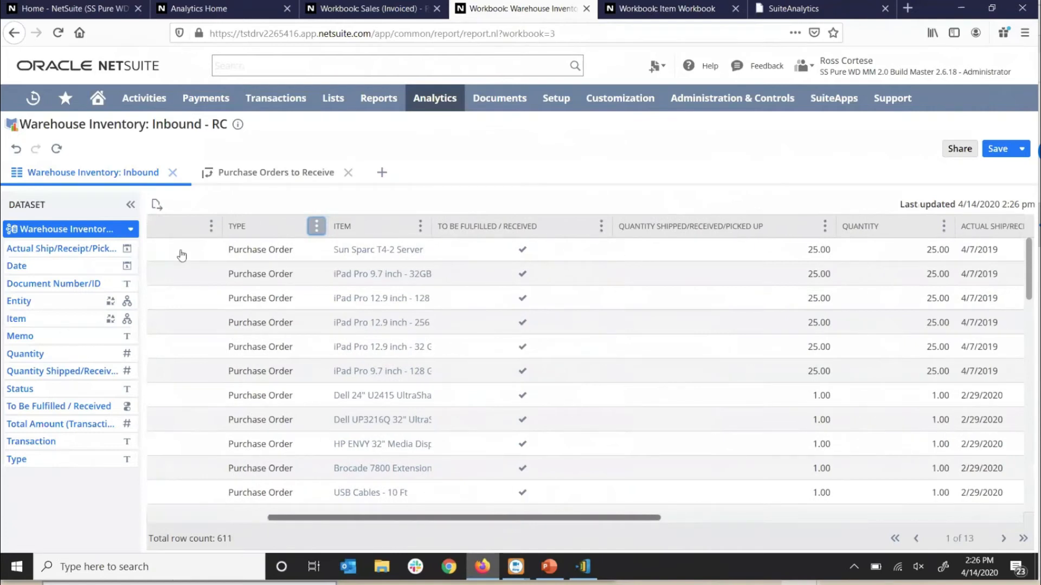
pyautogui.hscroll(3, 237, 286)
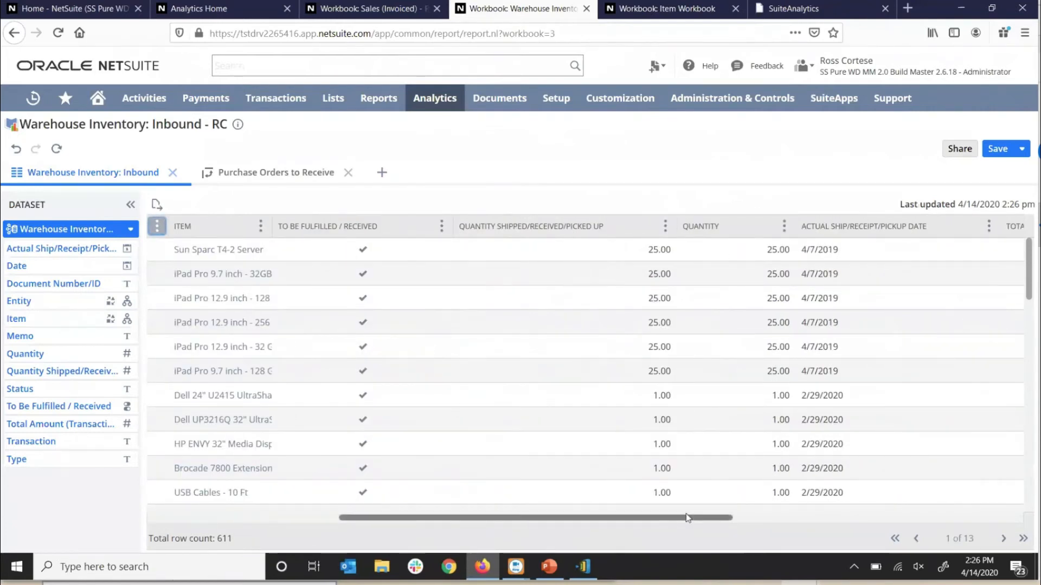
pyautogui.moveTo(729, 517); pyautogui.dragTo(867, 515)
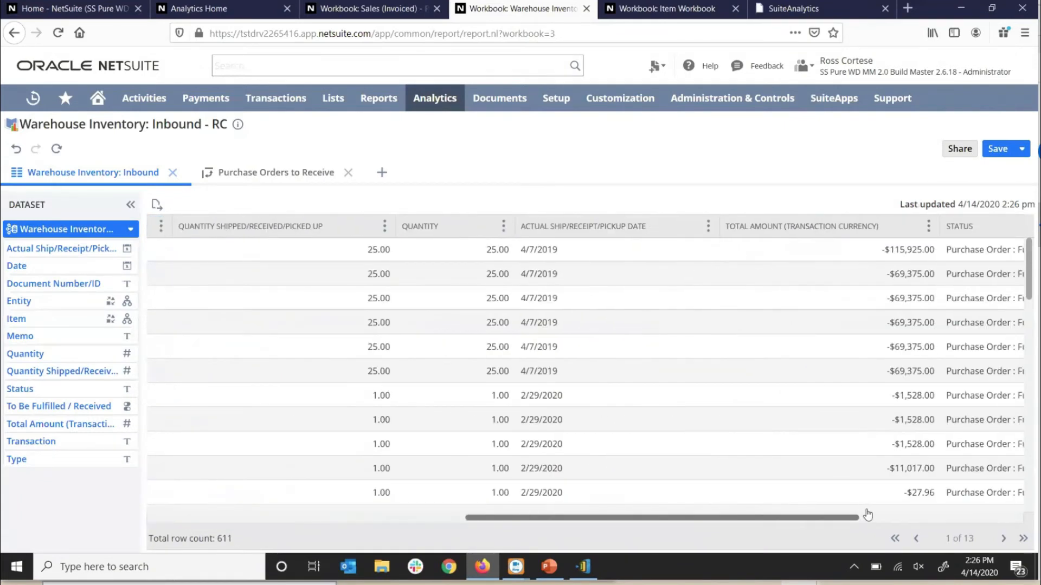
# Examine the Inbound table's remaining columns through status, entity and document number/ID.
pyautogui.hscroll(3, 869, 465)
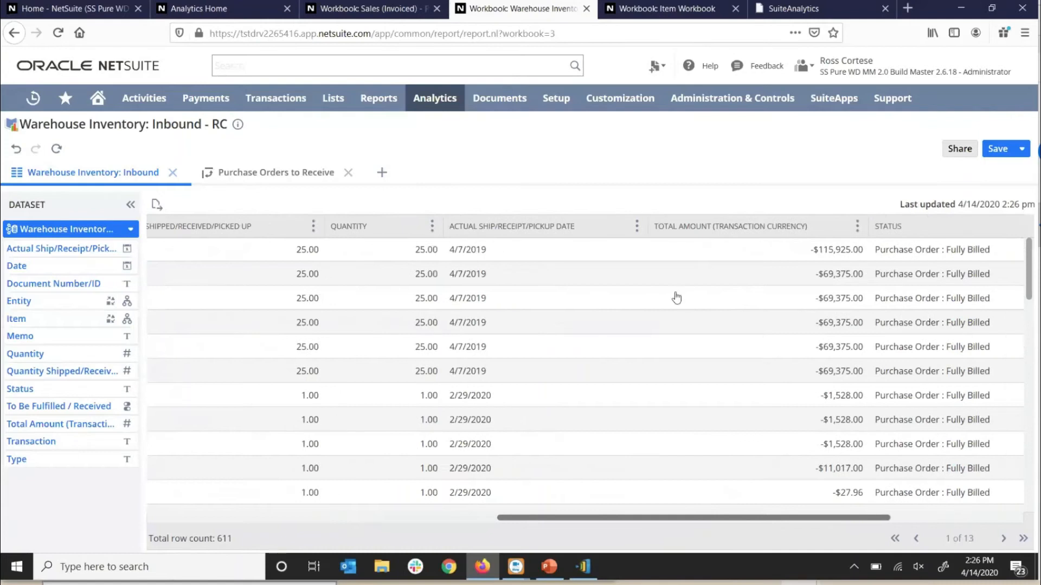
pyautogui.hscroll(3, 688, 266)
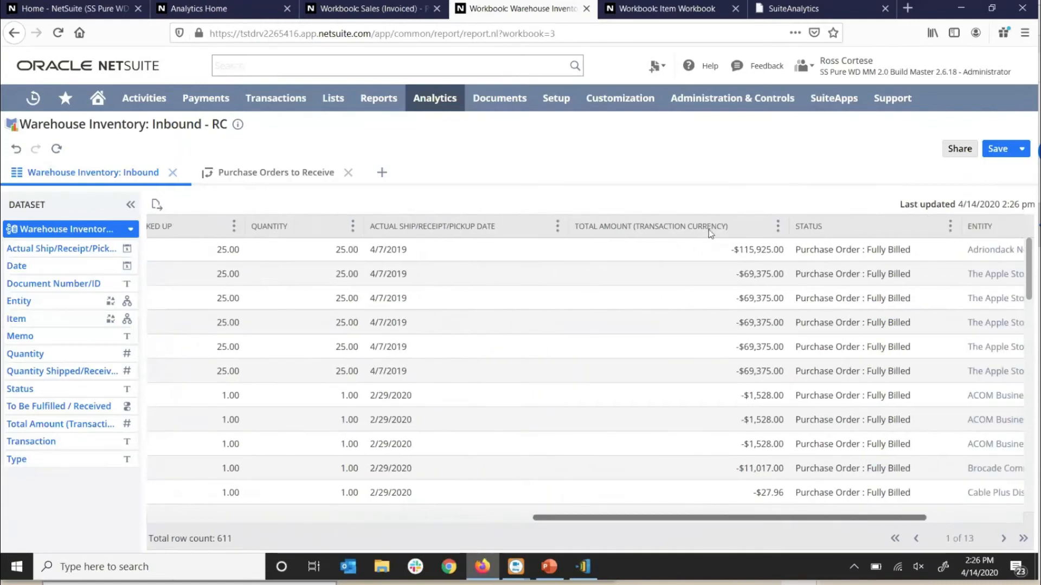
pyautogui.hscroll(4, 698, 363)
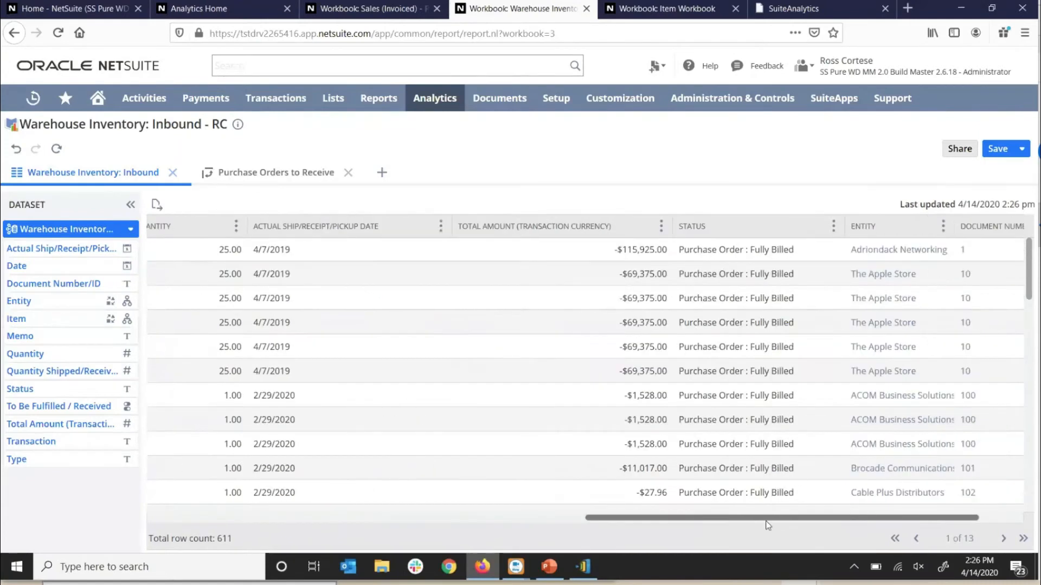
pyautogui.hscroll(2, 766, 524)
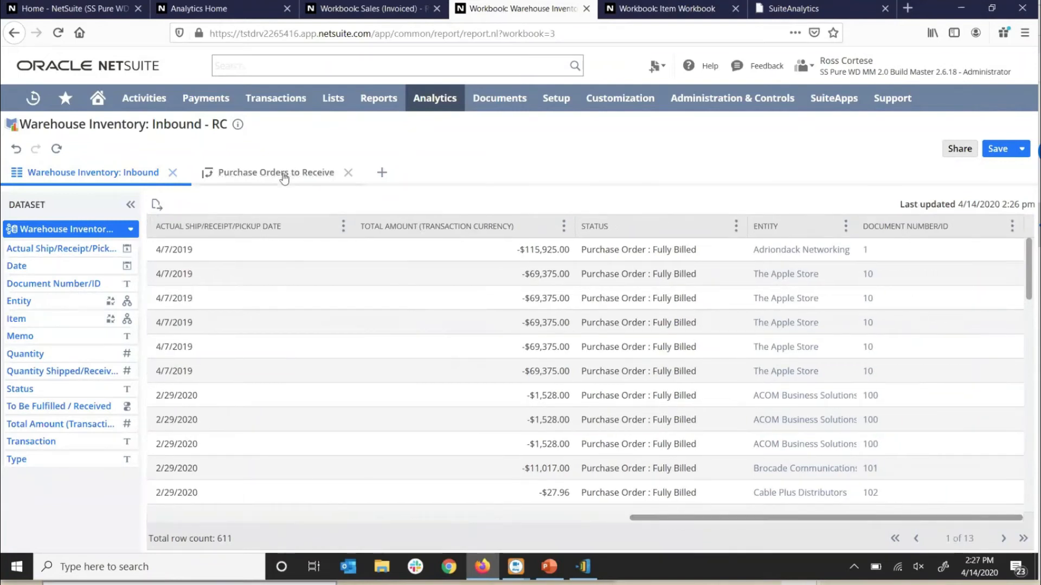
# Review the Purchase Orders to Receive pivot, compare it with its portlet on the Home dashboard, and return to the workbook.
pyautogui.click(274, 174)
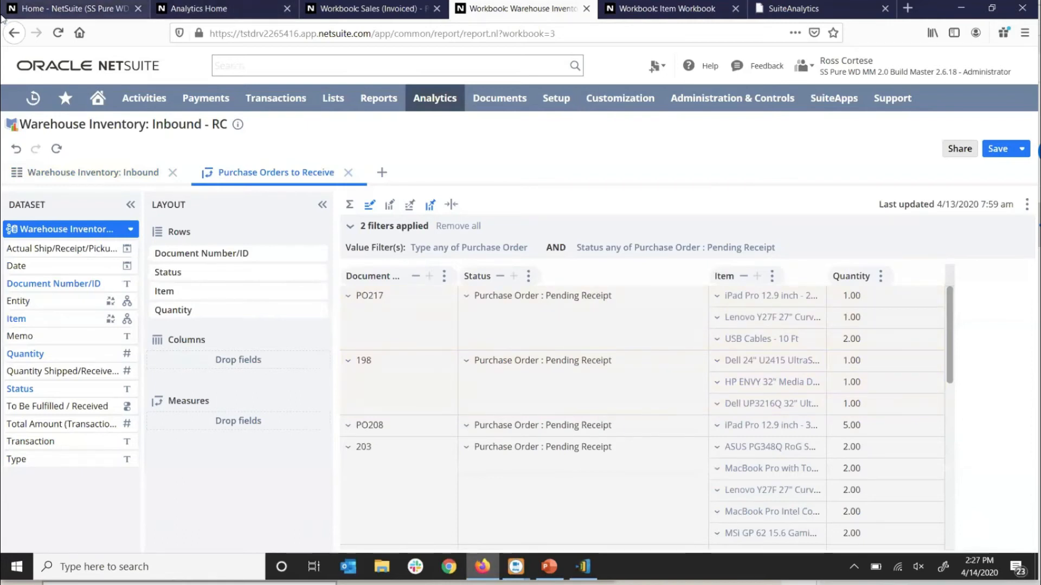
pyautogui.click(32, 8)
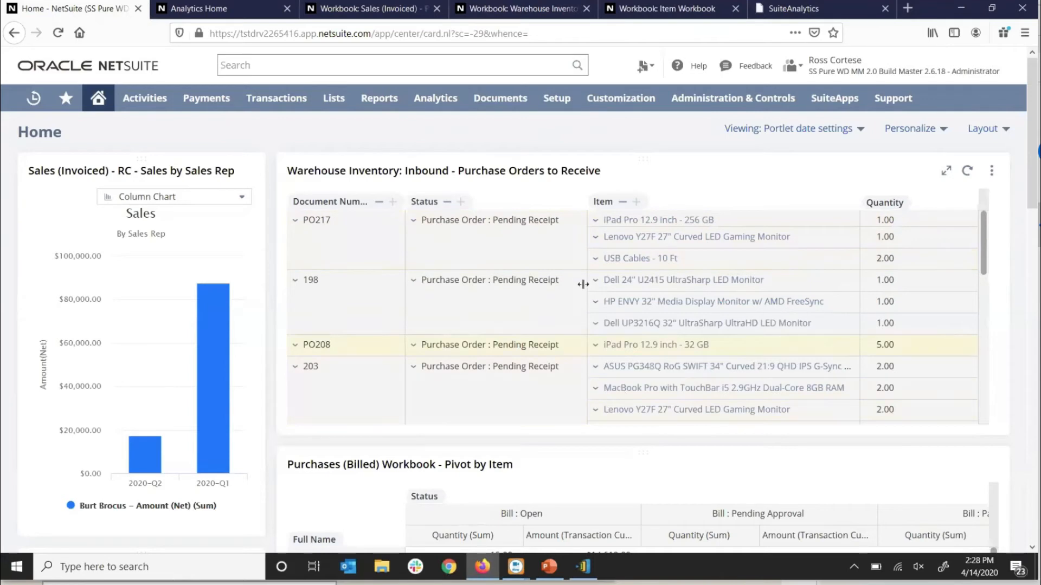
pyautogui.scroll(-2, 595, 291)
pyautogui.scroll(2, 594, 294)
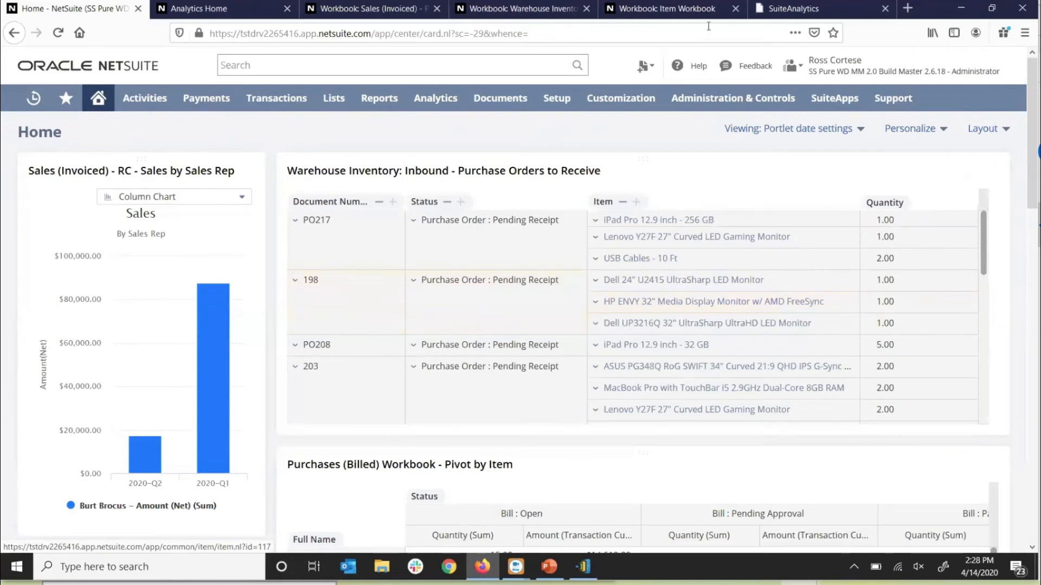
pyautogui.click(538, 11)
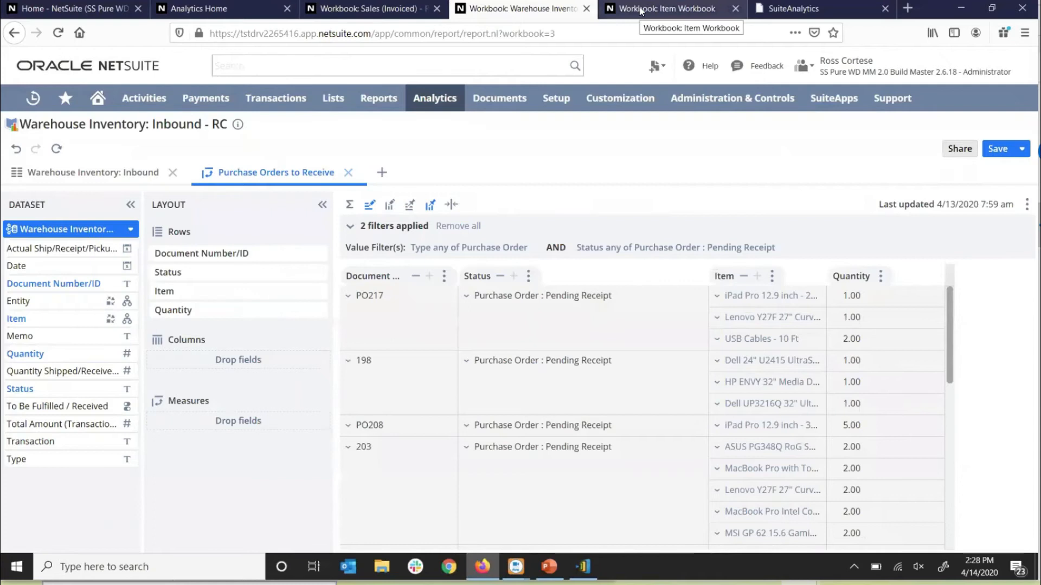
# Switch to the Item Workbook, open its Item Inventory Dataset - RC, and examine the Item record's fields and related records.
pyautogui.click(641, 11)
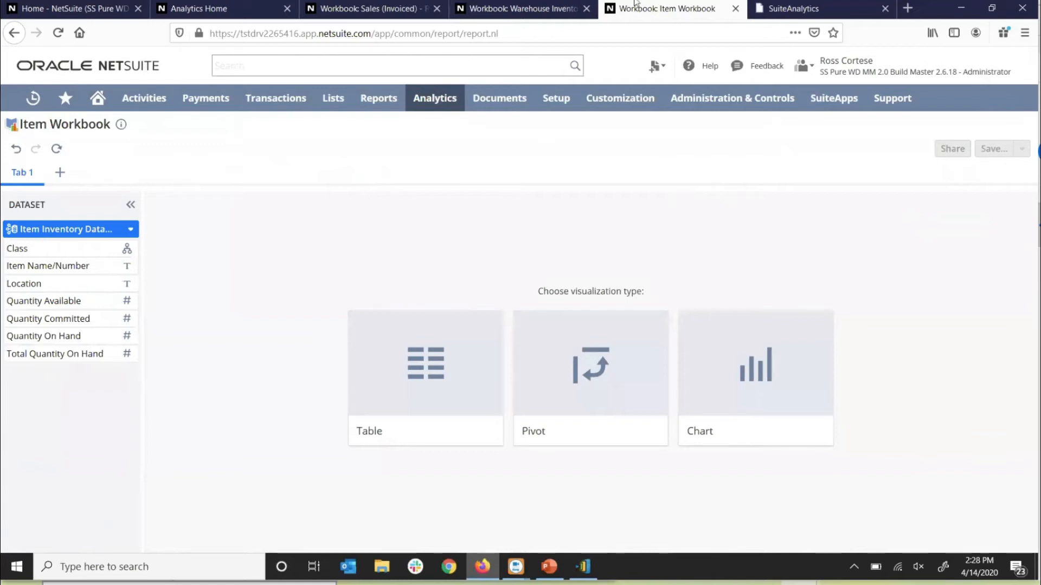
pyautogui.click(57, 230)
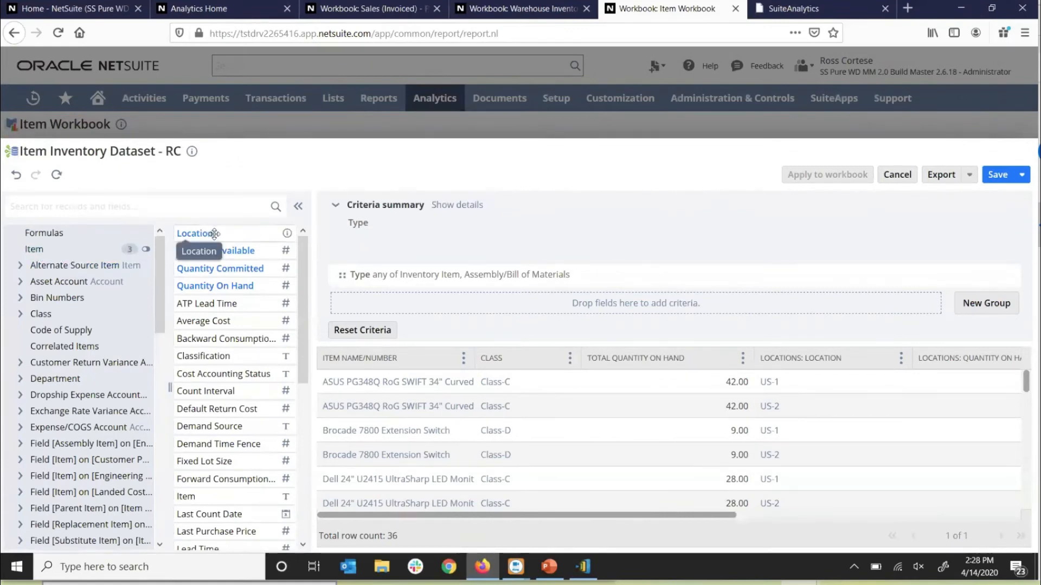
pyautogui.click(42, 251)
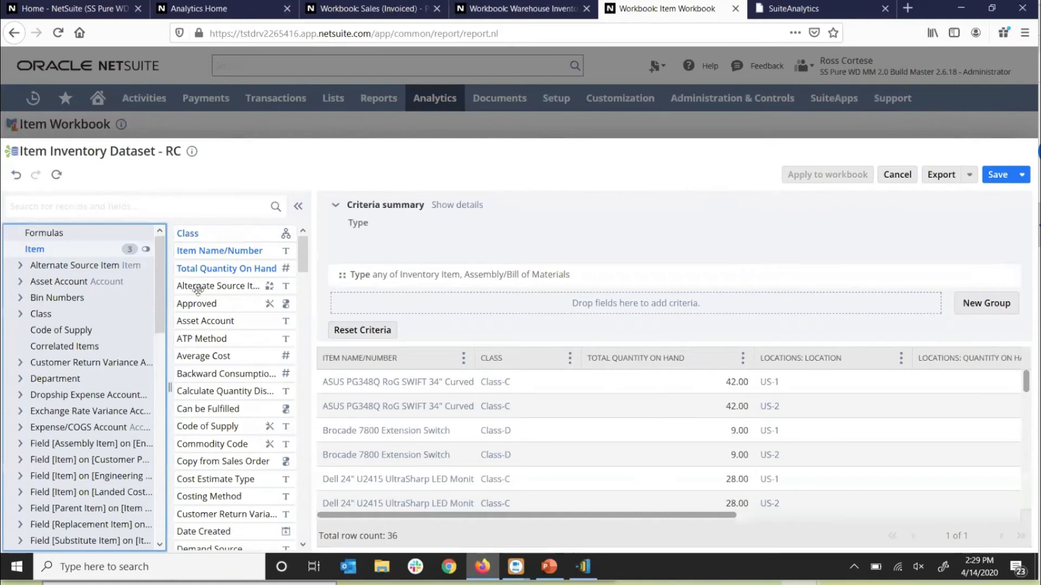
pyautogui.moveTo(161, 251)
pyautogui.mouseDown()
pyautogui.moveTo(155, 349)
pyautogui.moveTo(158, 255)
pyautogui.mouseUp()
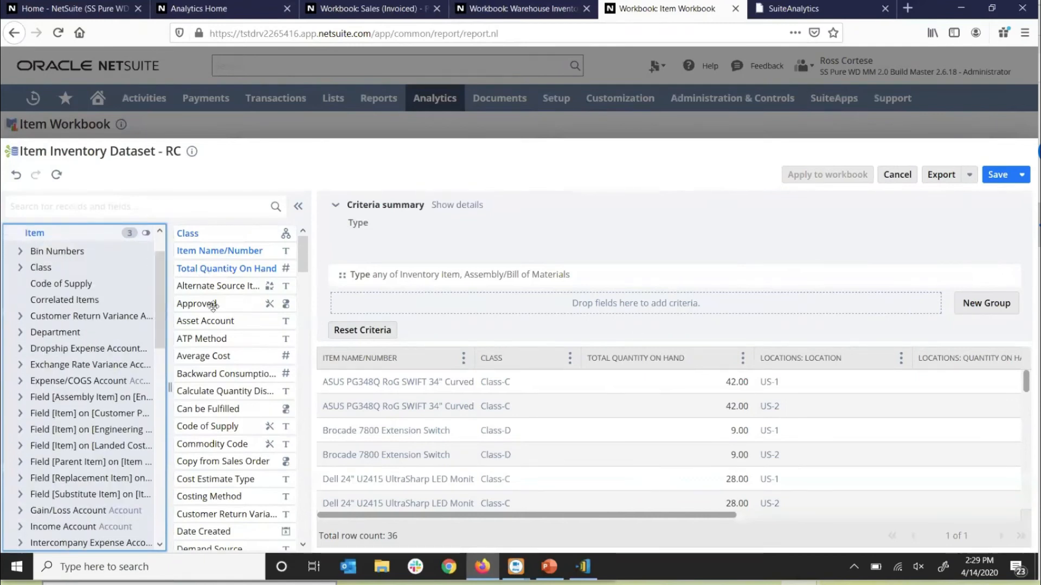
# Search the dataset's records and fields for "locations" and check the location columns in the results.
pyautogui.click(61, 207)
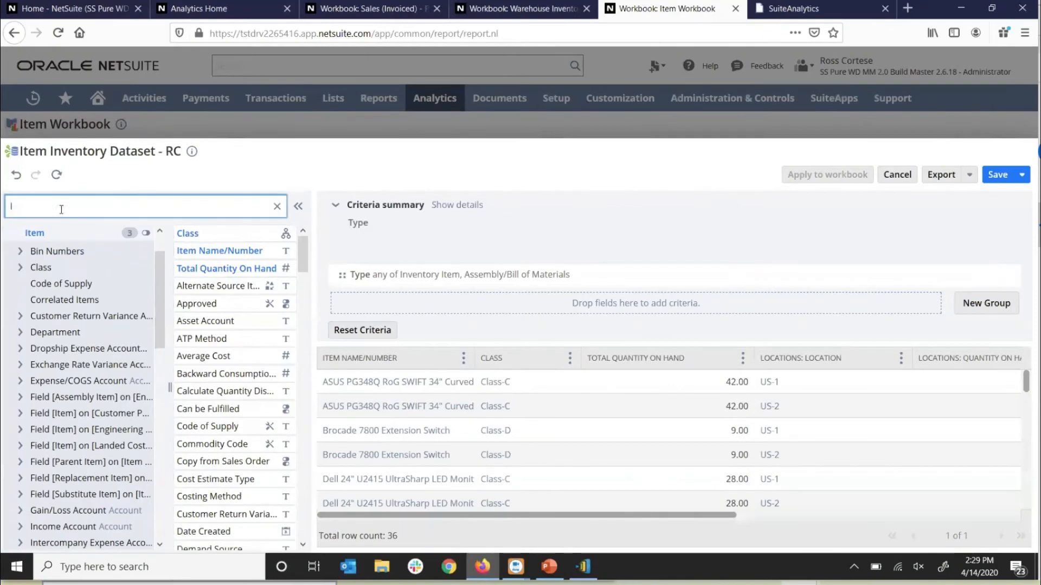
pyautogui.write('locactions')
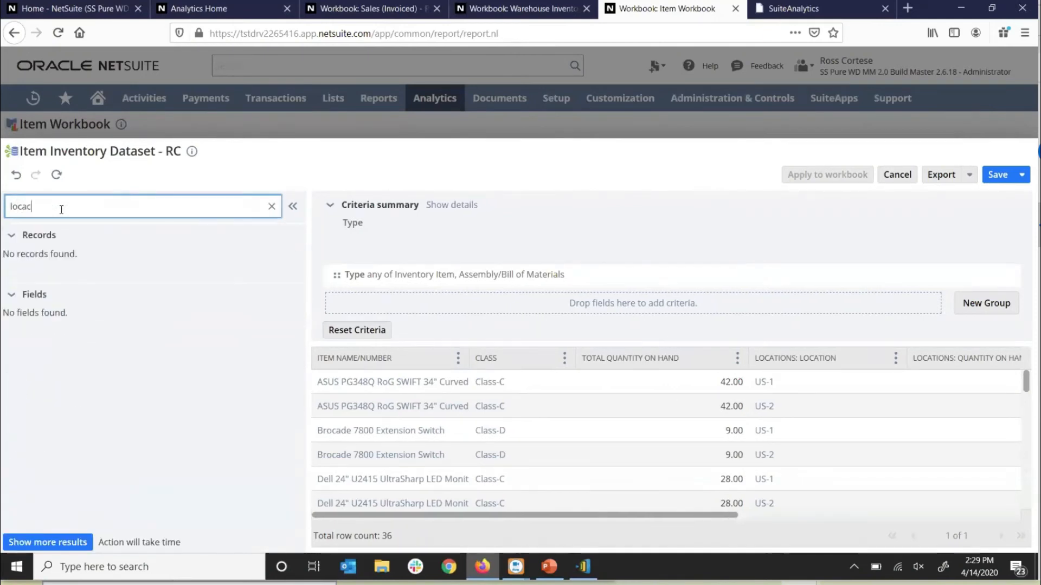
pyautogui.press('BackSpace')
pyautogui.press('BackSpace')
pyautogui.write('tions')
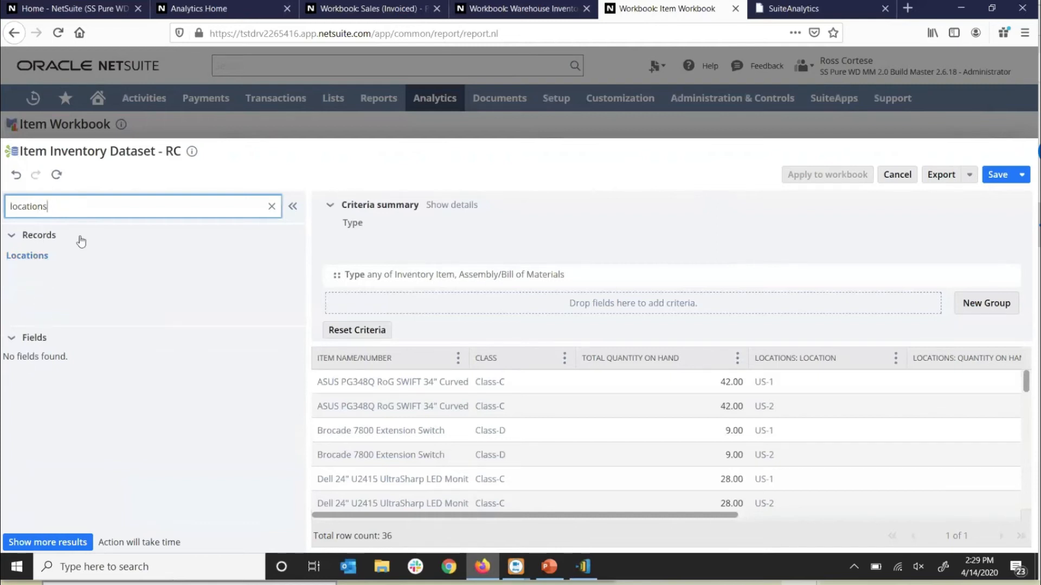
pyautogui.moveTo(44, 206); pyautogui.dragTo(3, 208)
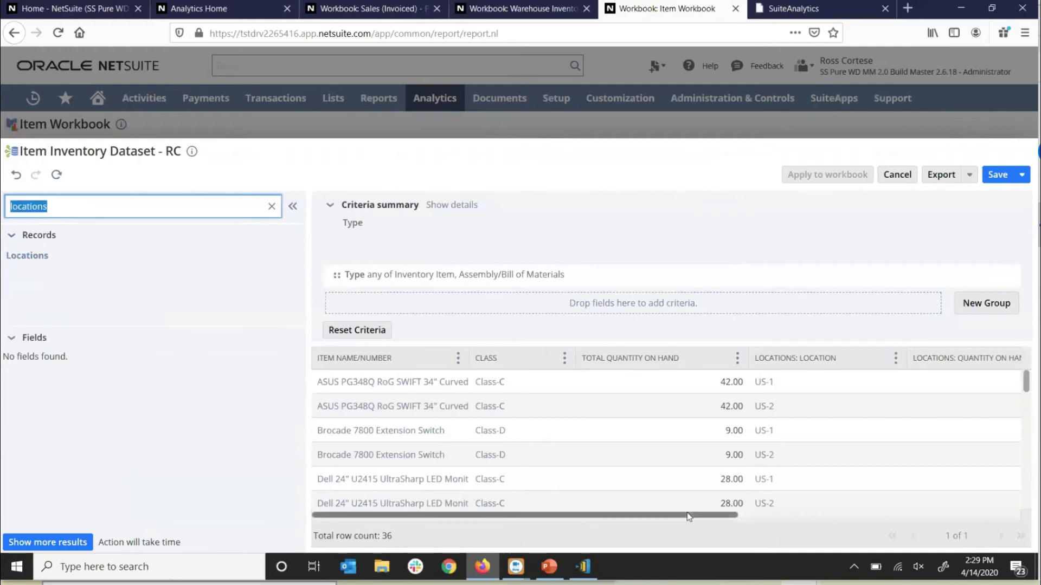
pyautogui.moveTo(690, 516); pyautogui.dragTo(729, 516)
# Search the dataset's records and fields for "quantity on" and look through the matching fields.
pyautogui.moveTo(61, 203); pyautogui.dragTo(6, 207)
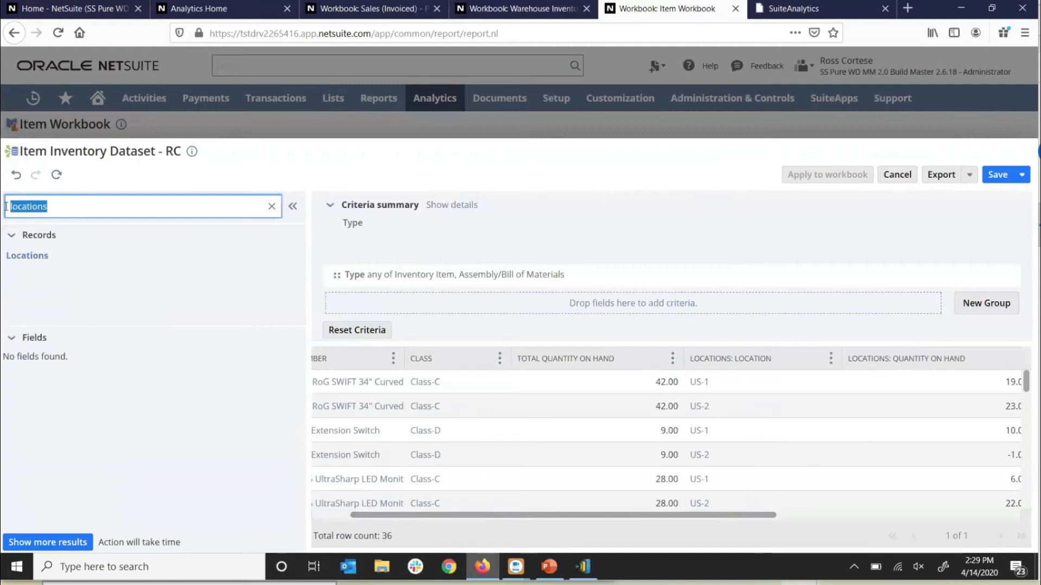
pyautogui.write('qa')
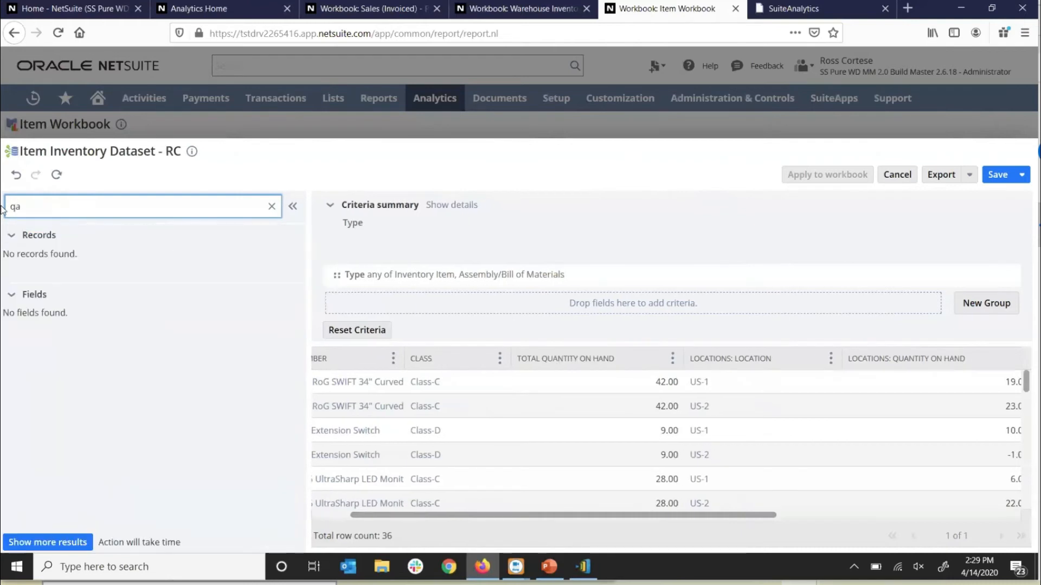
pyautogui.press('BackSpace')
pyautogui.write('uanti')
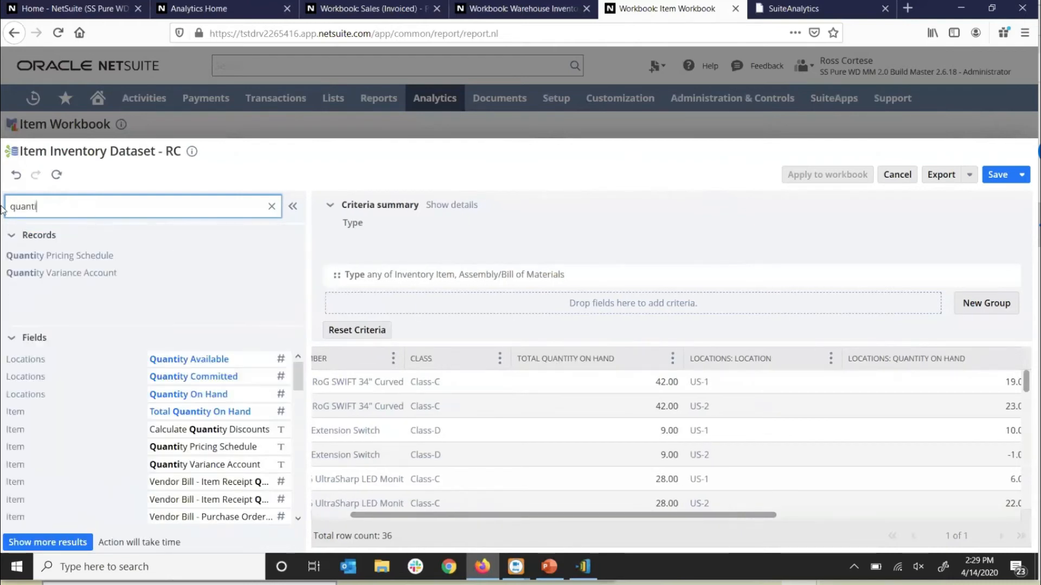
pyautogui.write('ty on')
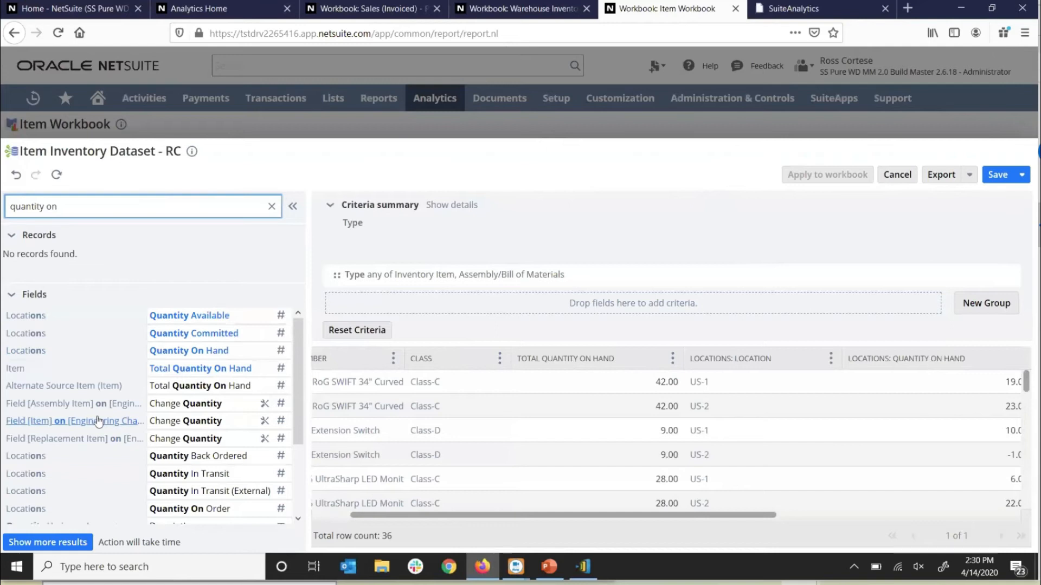
pyautogui.scroll(-1, 45, 347)
pyautogui.scroll(1, 127, 360)
# Examine the per-location quantity on hand, available and committed columns in the dataset results.
pyautogui.click(827, 515)
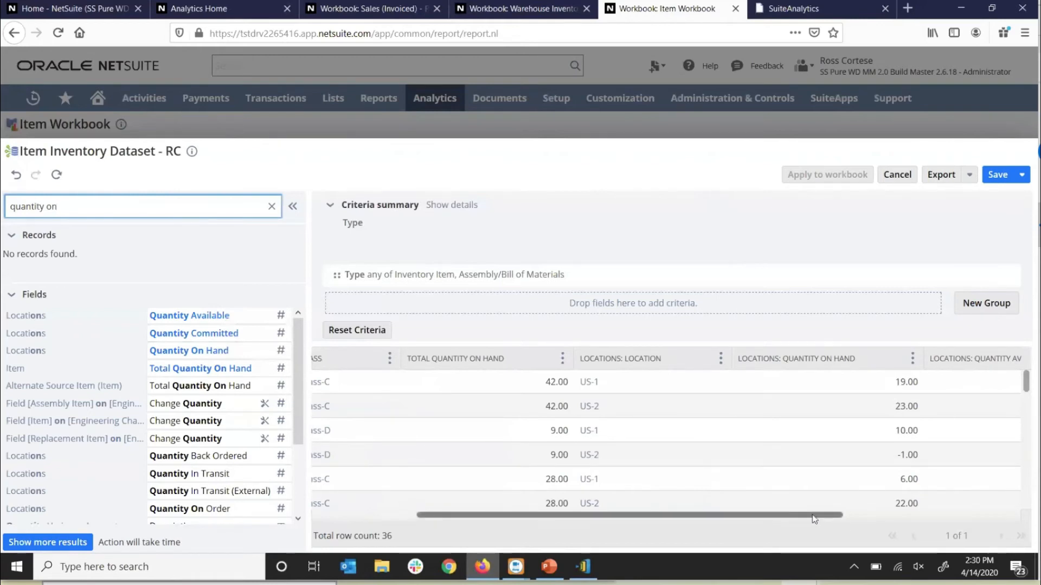
pyautogui.moveTo(813, 519); pyautogui.dragTo(884, 519)
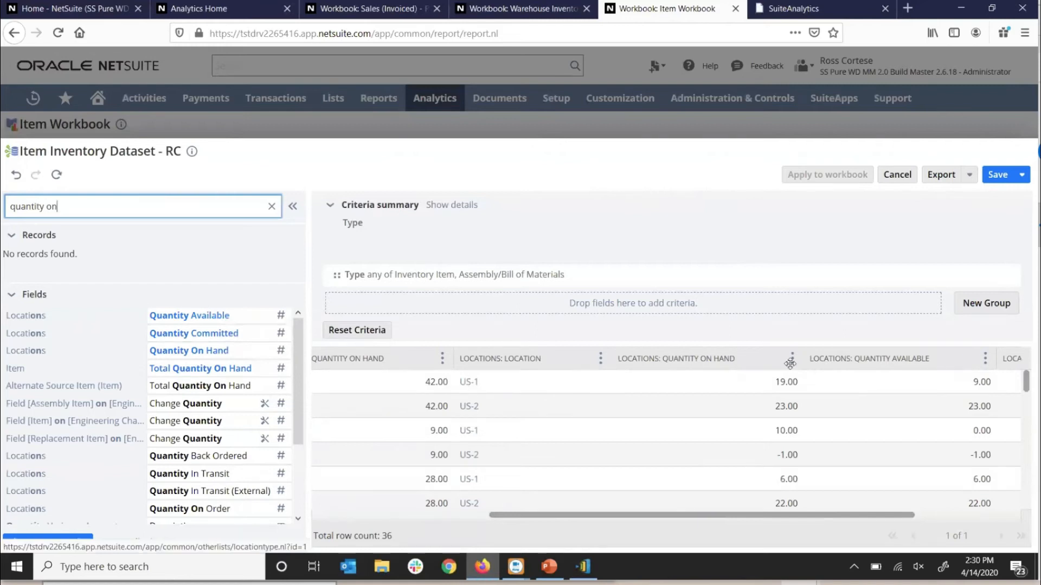
pyautogui.moveTo(745, 518); pyautogui.dragTo(833, 518)
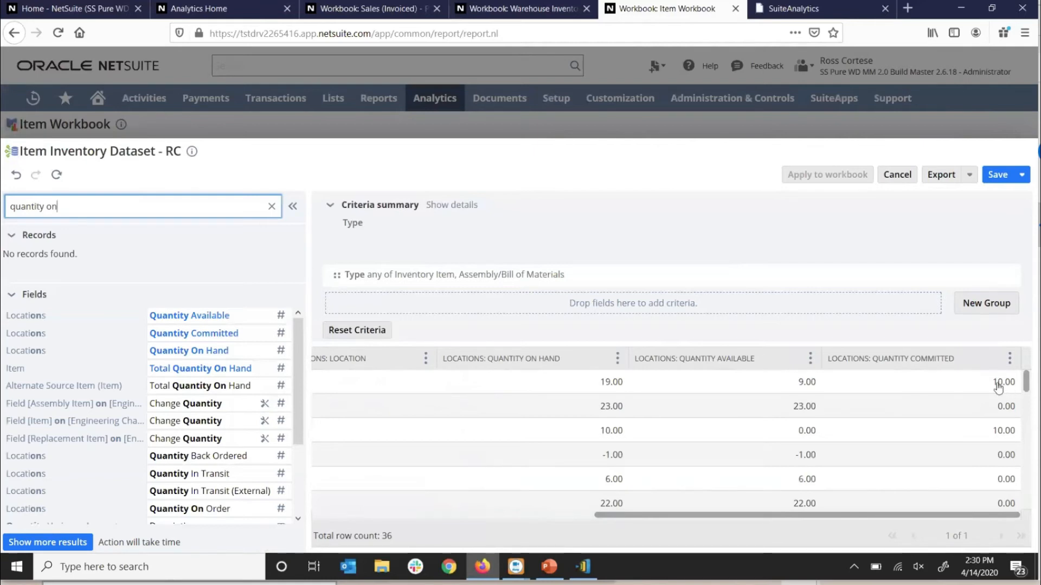
# Clear the field search, review the result columns and record list again, and leave the dataset without applying changes.
pyautogui.keyDown('shift'); pyautogui.click(18, 209); pyautogui.keyUp('shift')
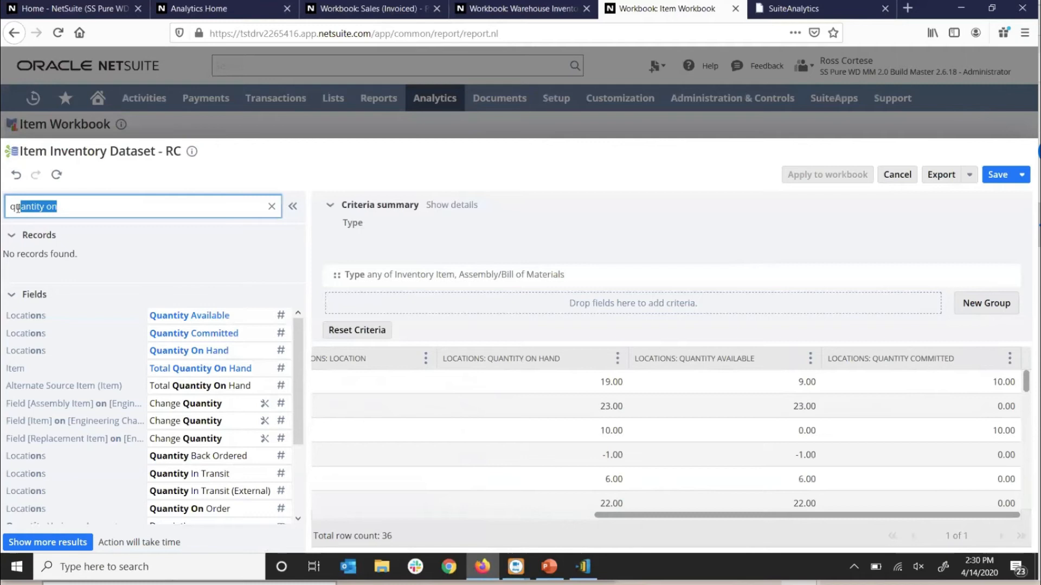
pyautogui.press('BackSpace')
pyautogui.press('BackSpace')
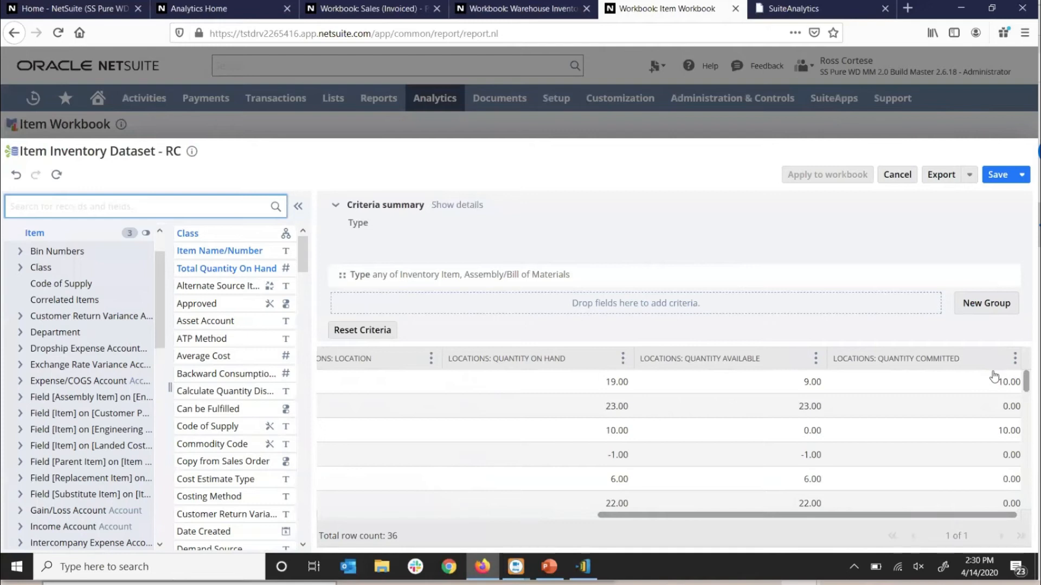
pyautogui.click(593, 521)
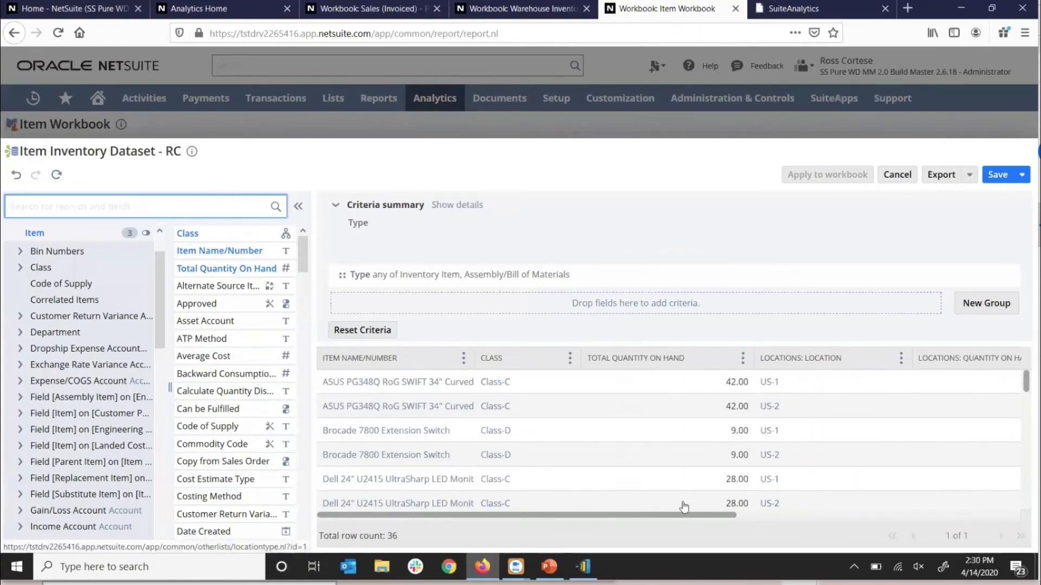
pyautogui.click(824, 516)
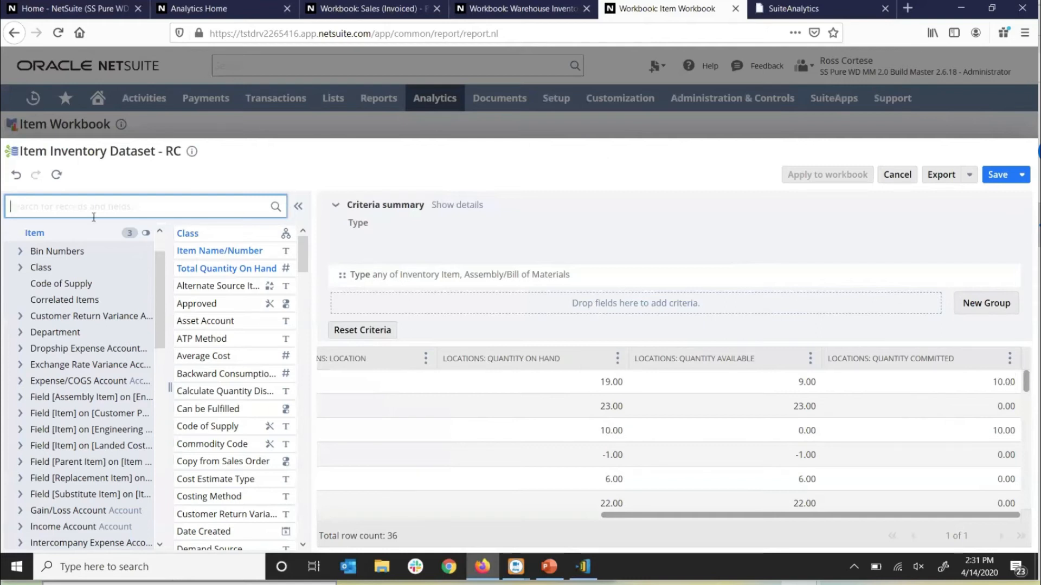
pyautogui.scroll(1, 146, 287)
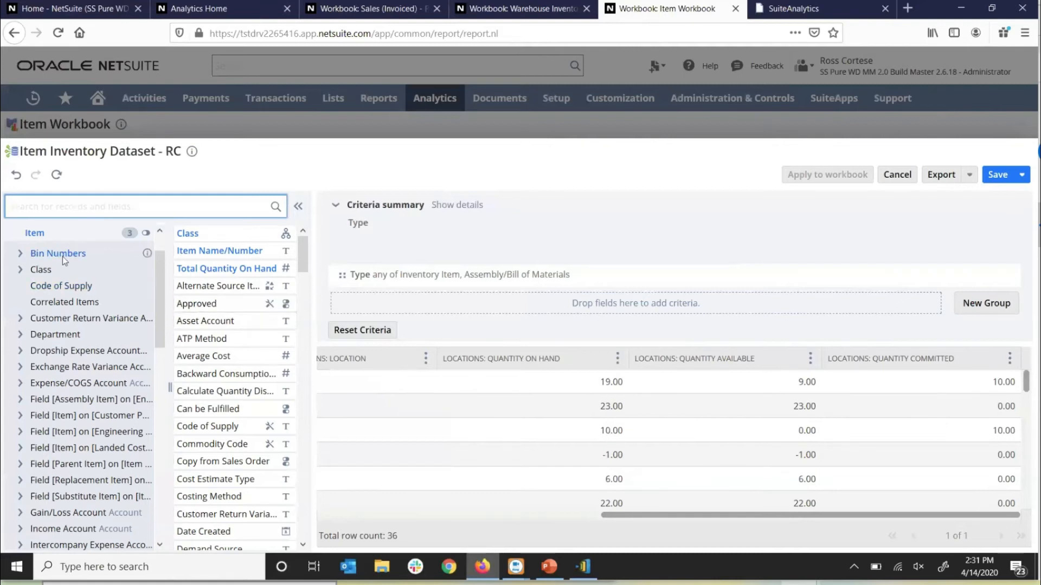
pyautogui.scroll(2, 63, 256)
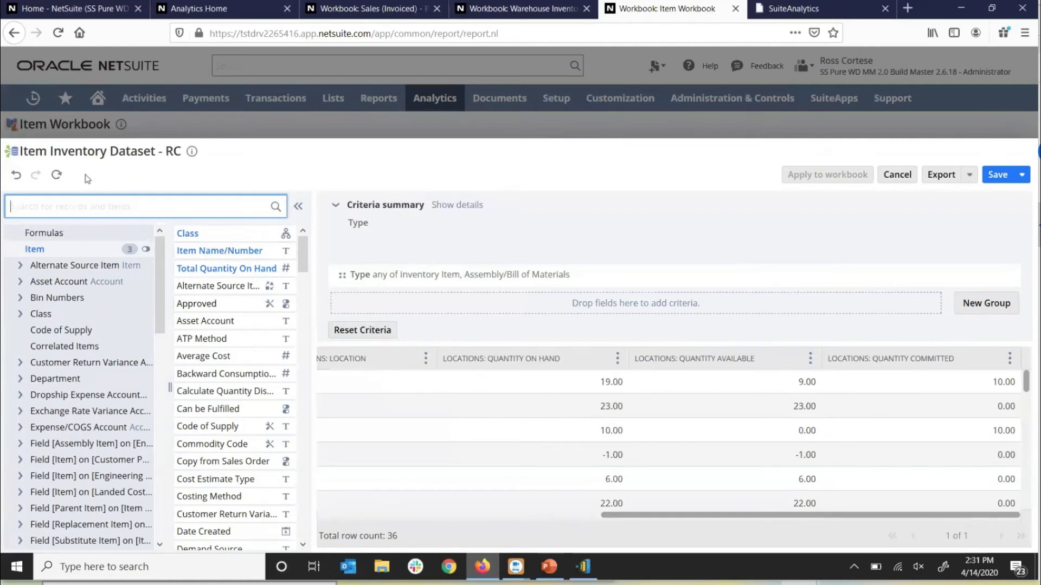
pyautogui.click(895, 176)
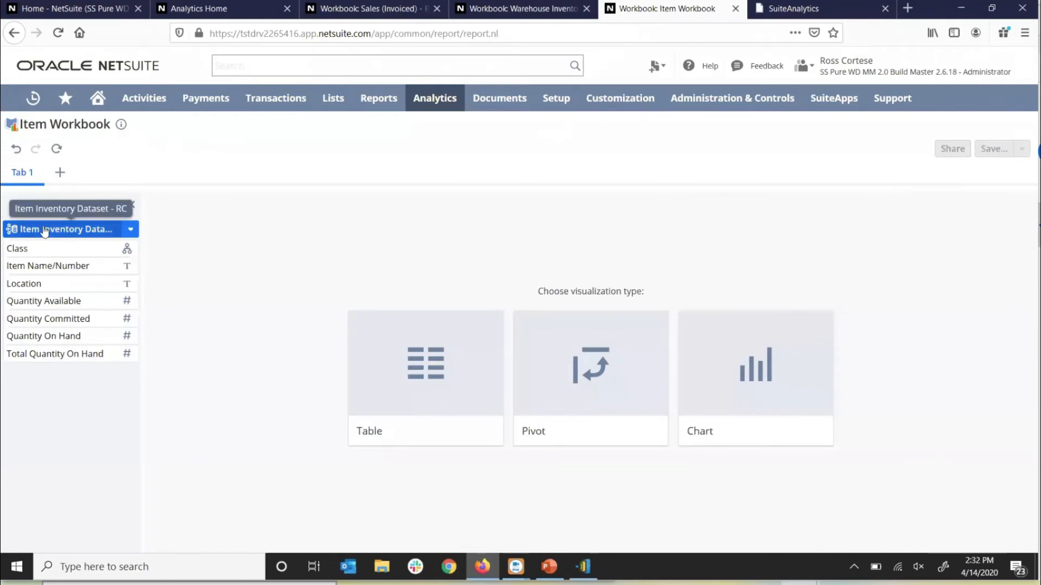
# Create a table with Item Name/Number, Location, Quantity Available, Quantity Committed, Quantity On Hand and Total Quantity On Hand columns.
pyautogui.click(424, 383)
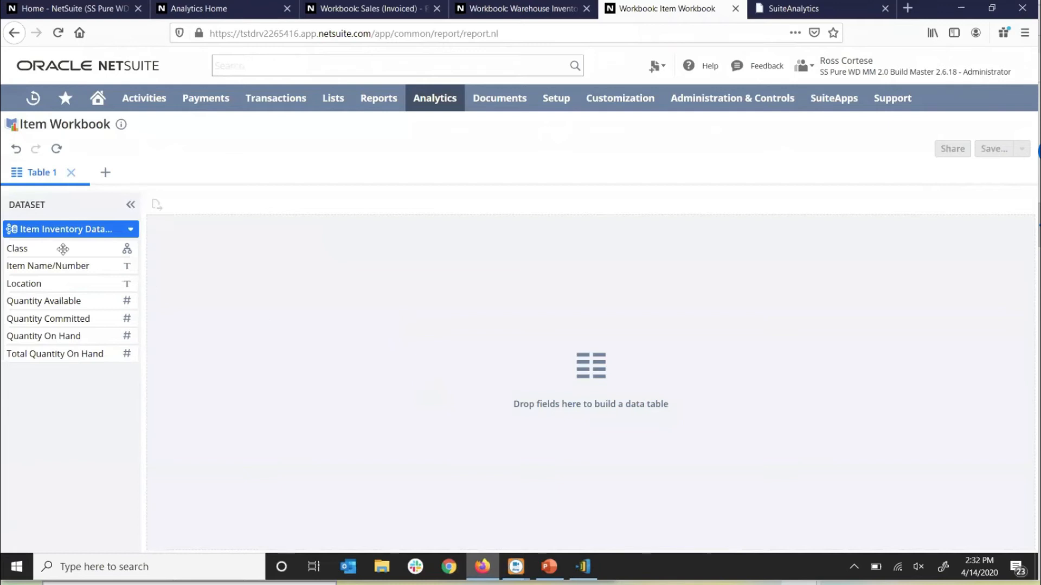
pyautogui.moveTo(57, 266); pyautogui.dragTo(196, 233)
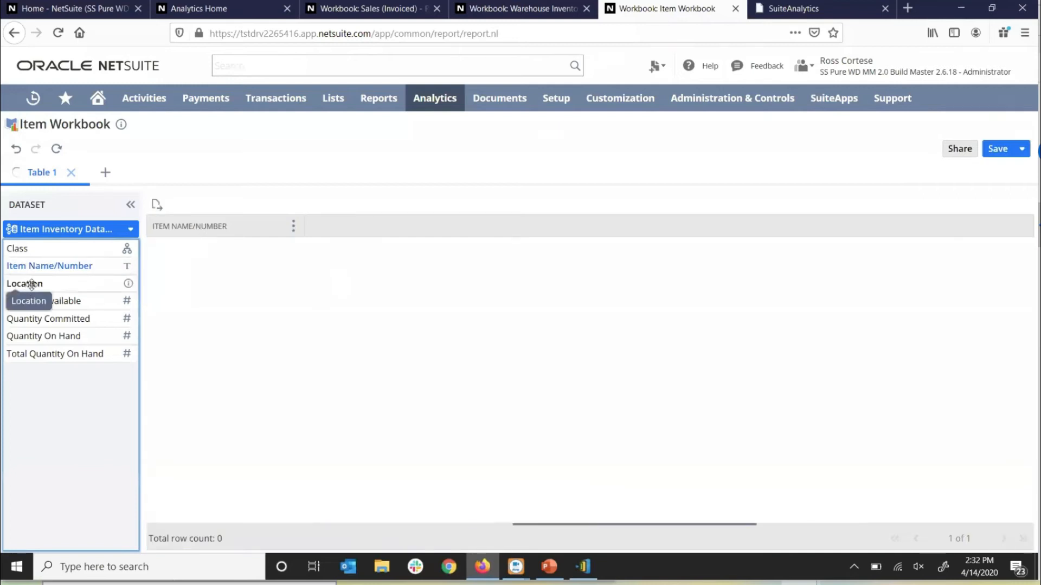
pyautogui.doubleClick(30, 285)
pyautogui.doubleClick(37, 301)
pyautogui.doubleClick(37, 318)
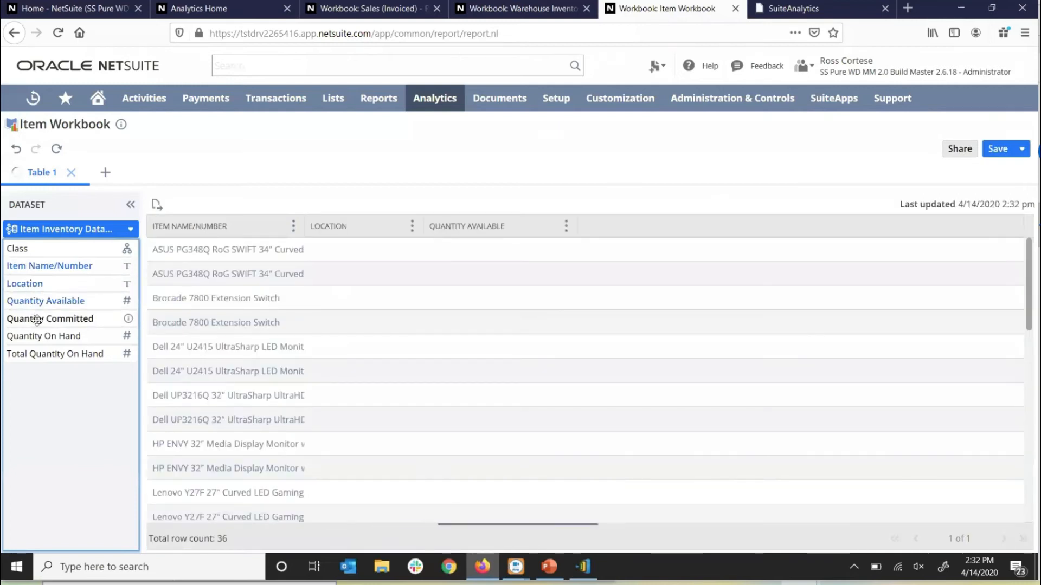
pyautogui.doubleClick(45, 336)
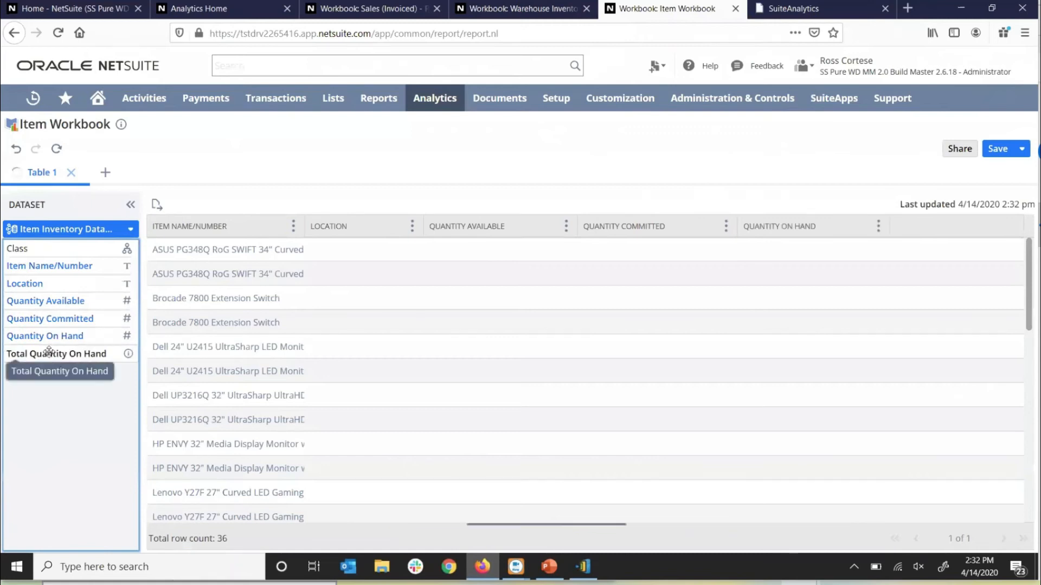
pyautogui.doubleClick(48, 353)
# Add the Class field to the table showing child level only, and look across the table's columns.
pyautogui.doubleClick(46, 248)
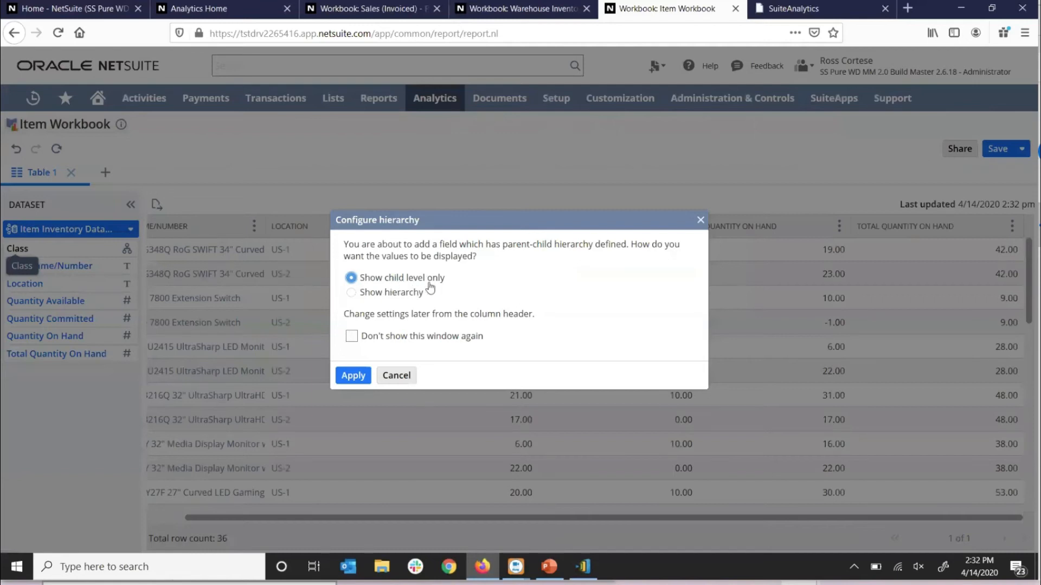
pyautogui.click(349, 375)
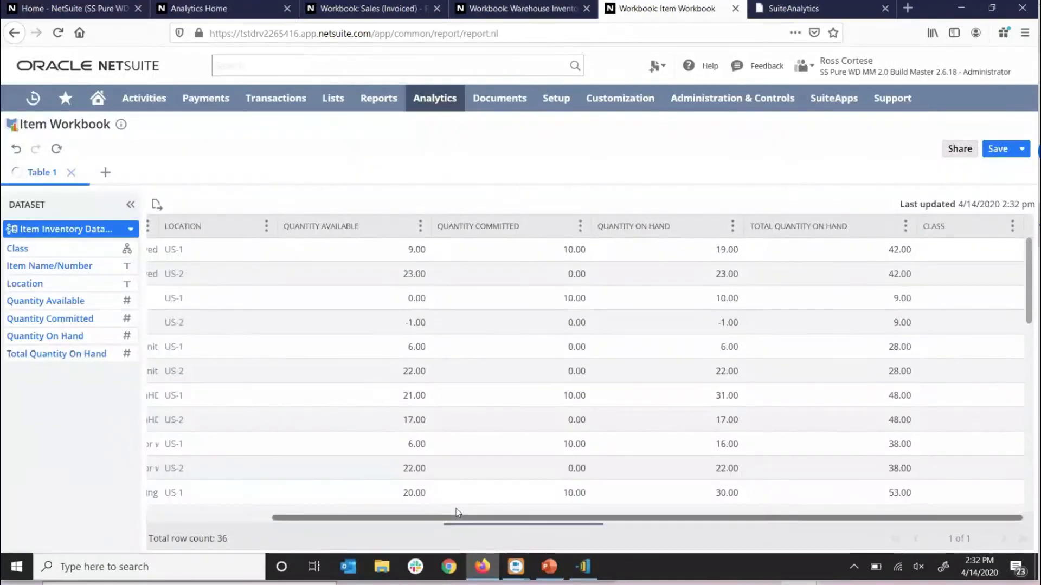
pyautogui.moveTo(341, 519); pyautogui.dragTo(228, 484)
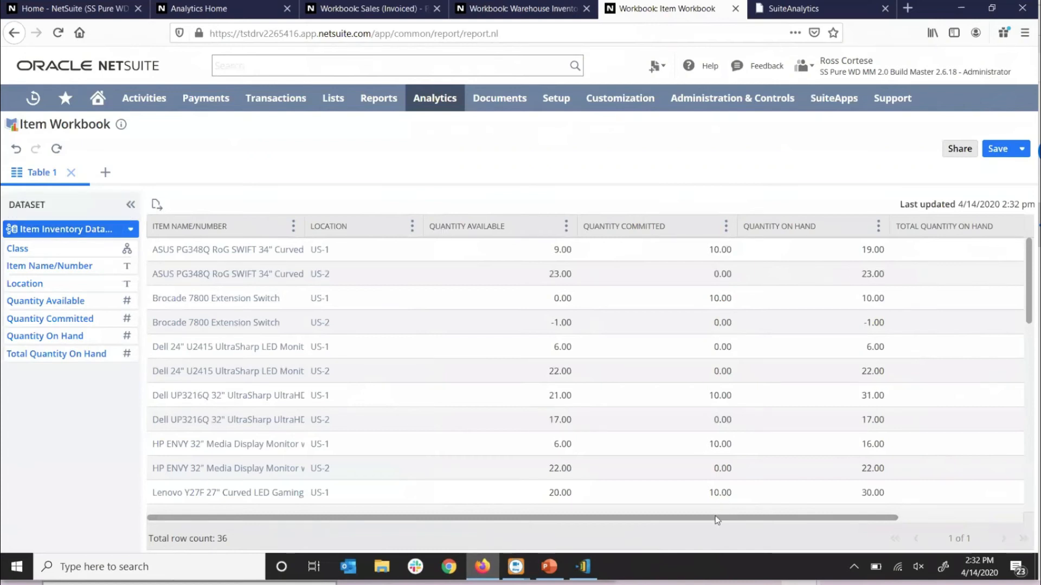
pyautogui.moveTo(717, 519); pyautogui.dragTo(853, 518)
pyautogui.moveTo(599, 518); pyautogui.dragTo(239, 302)
# Filter the table's Location column to US-1 and look across the filtered columns.
pyautogui.click(411, 227)
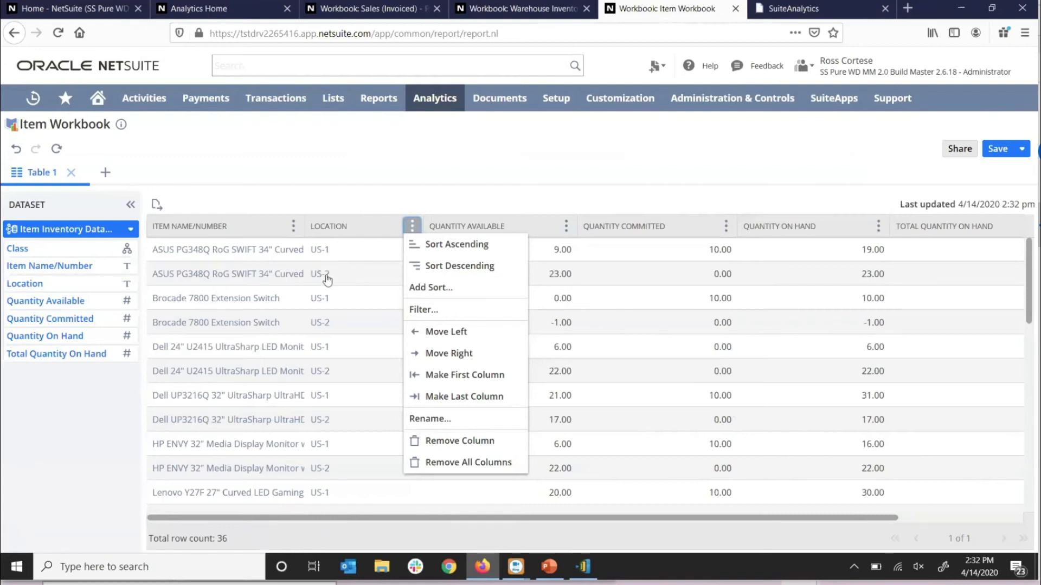
pyautogui.click(448, 310)
pyautogui.click(282, 284)
pyautogui.click(274, 467)
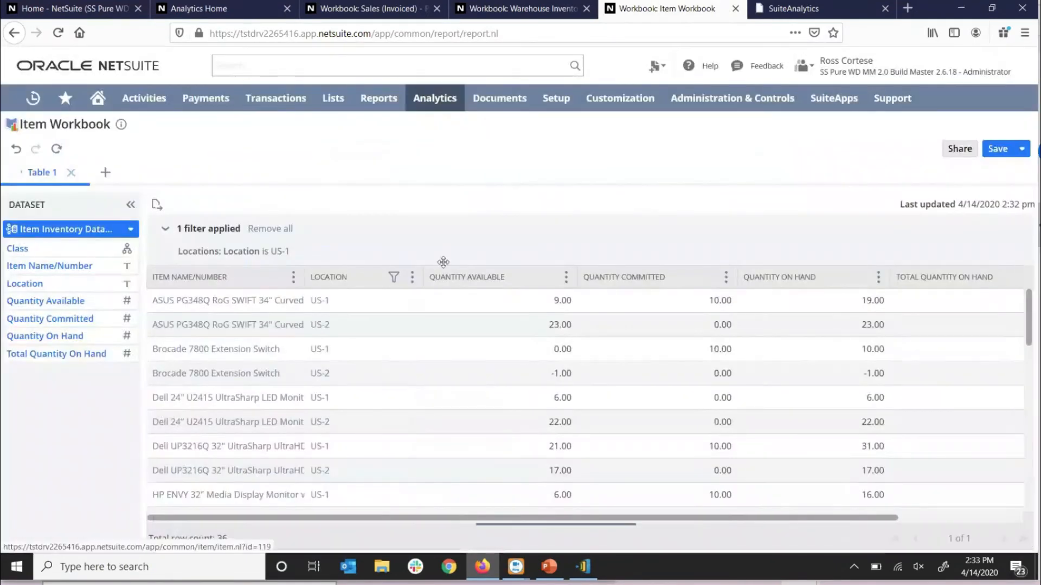
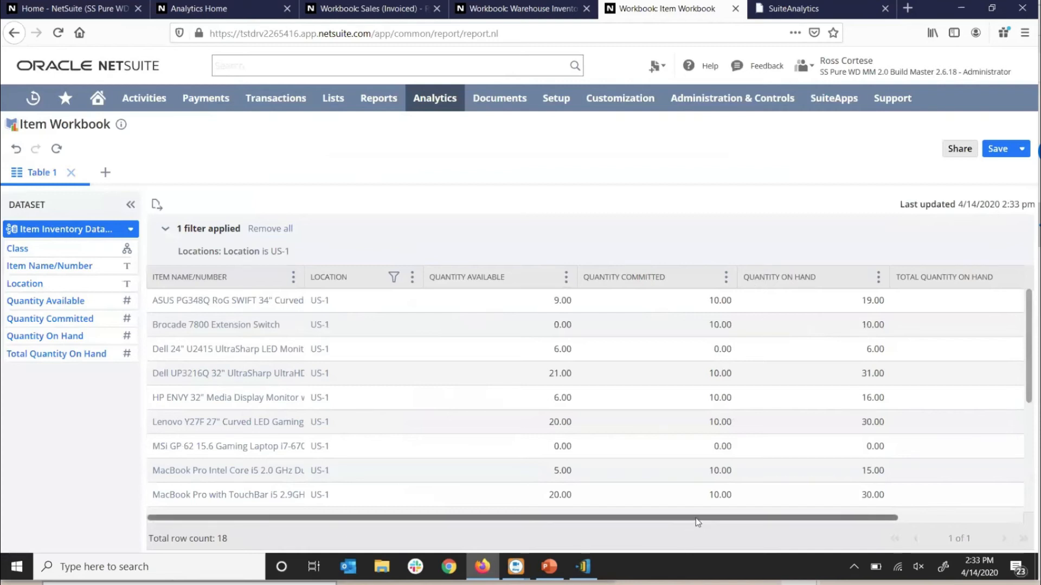
pyautogui.moveTo(699, 522); pyautogui.dragTo(434, 520)
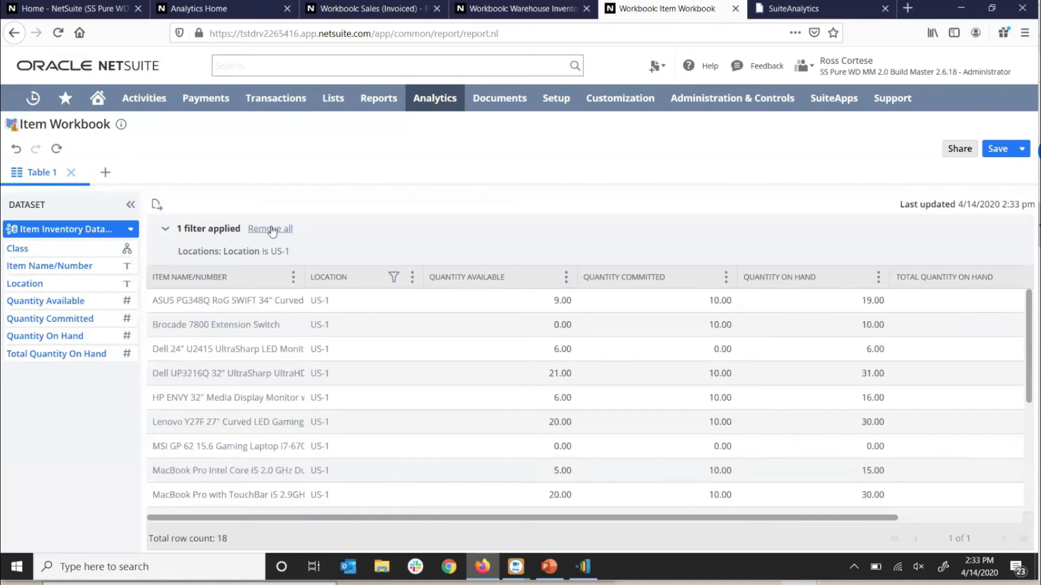
# Create a pivot with Item Name/Number as rows, Location as columns and Quantity Committed as the measure, and refresh it.
pyautogui.click(105, 173)
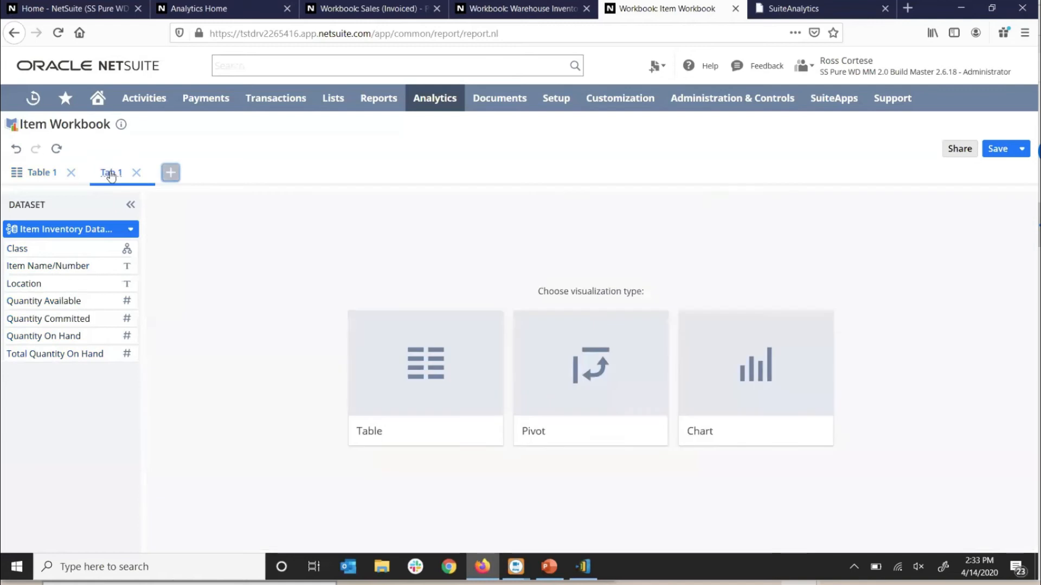
pyautogui.click(600, 392)
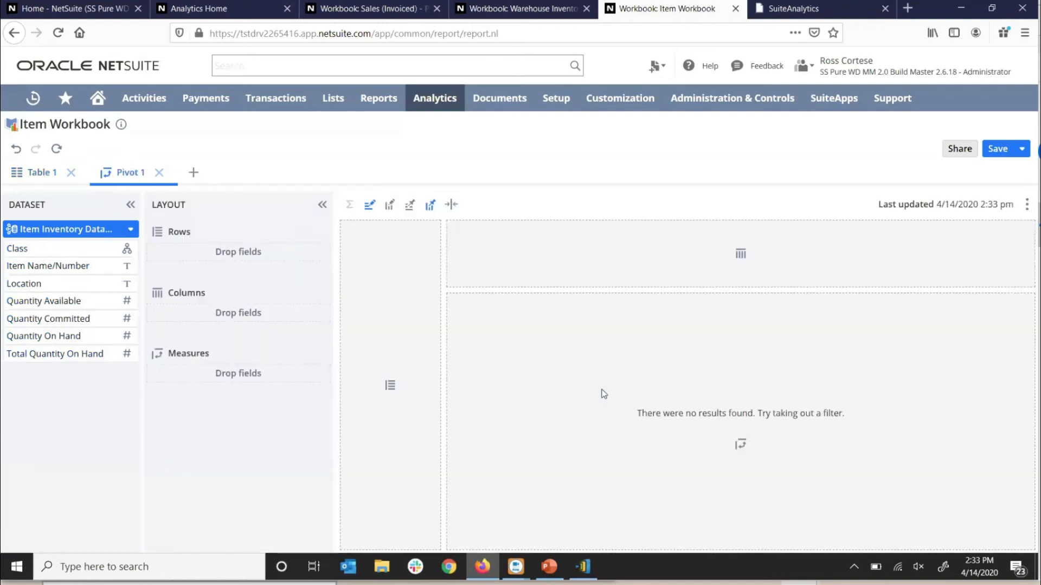
pyautogui.moveTo(30, 267); pyautogui.dragTo(209, 249)
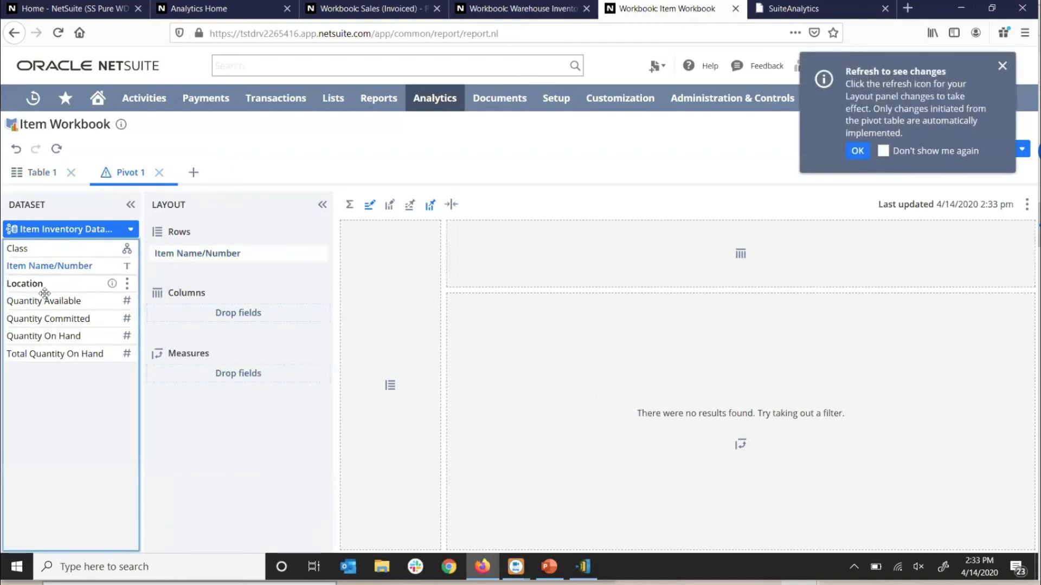
pyautogui.moveTo(43, 284); pyautogui.dragTo(204, 306)
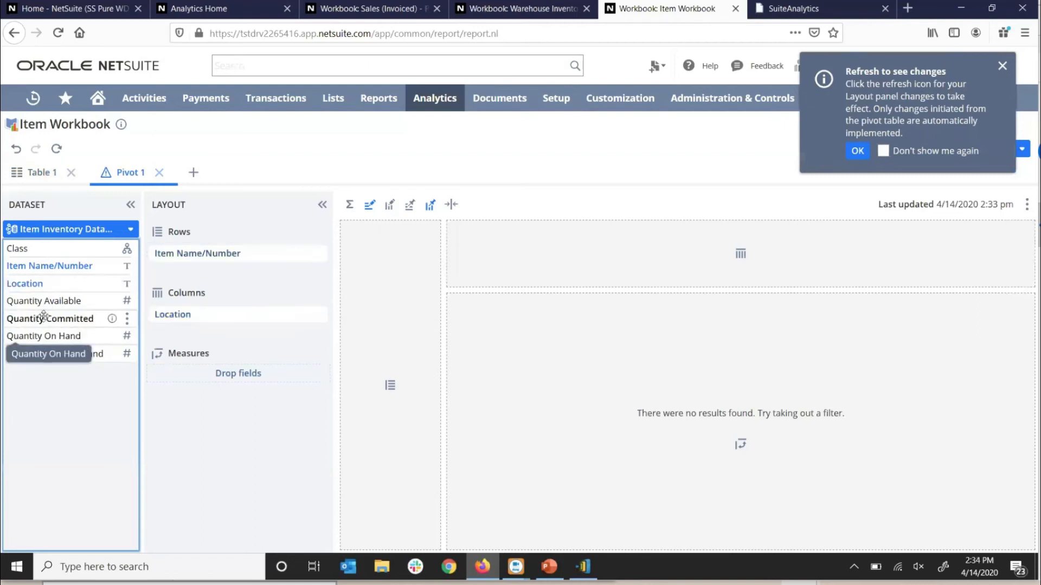
pyautogui.moveTo(40, 319); pyautogui.dragTo(187, 377)
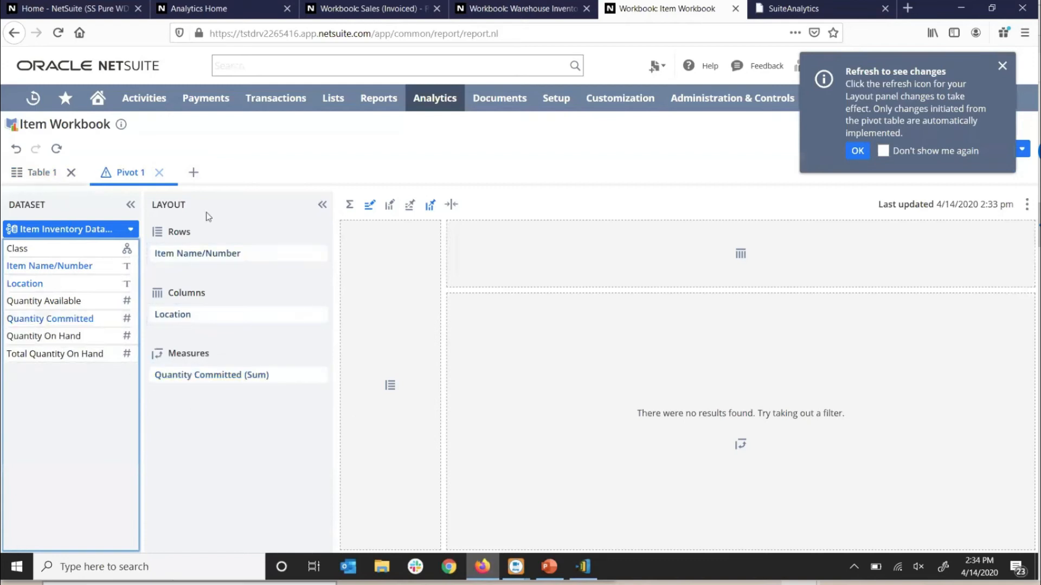
pyautogui.click(56, 149)
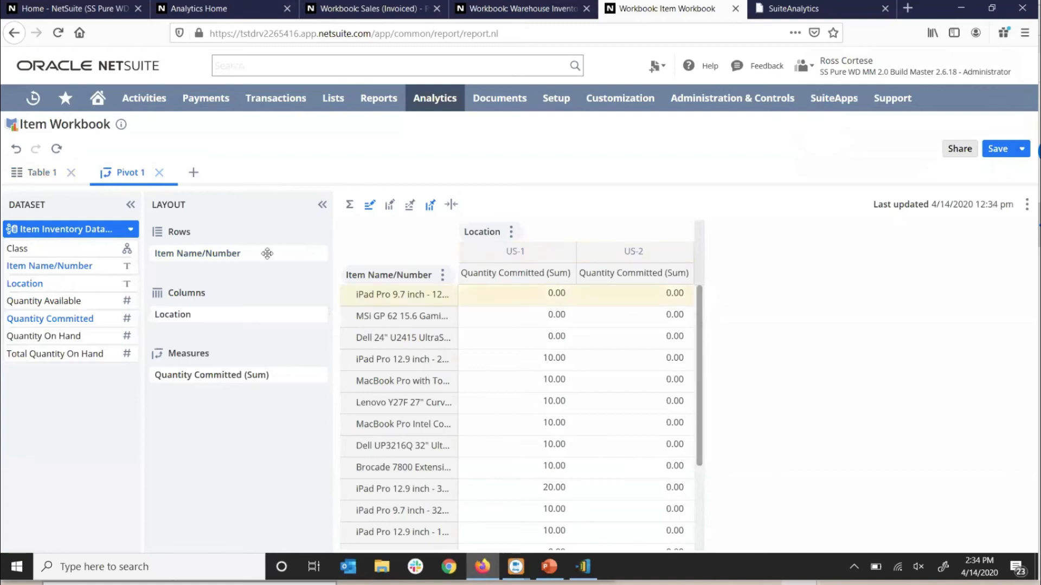
# Filter the pivot's Quantity Committed measure to none of 0.00, refresh the results and widen the Item Name/Number column.
pyautogui.click(319, 378)
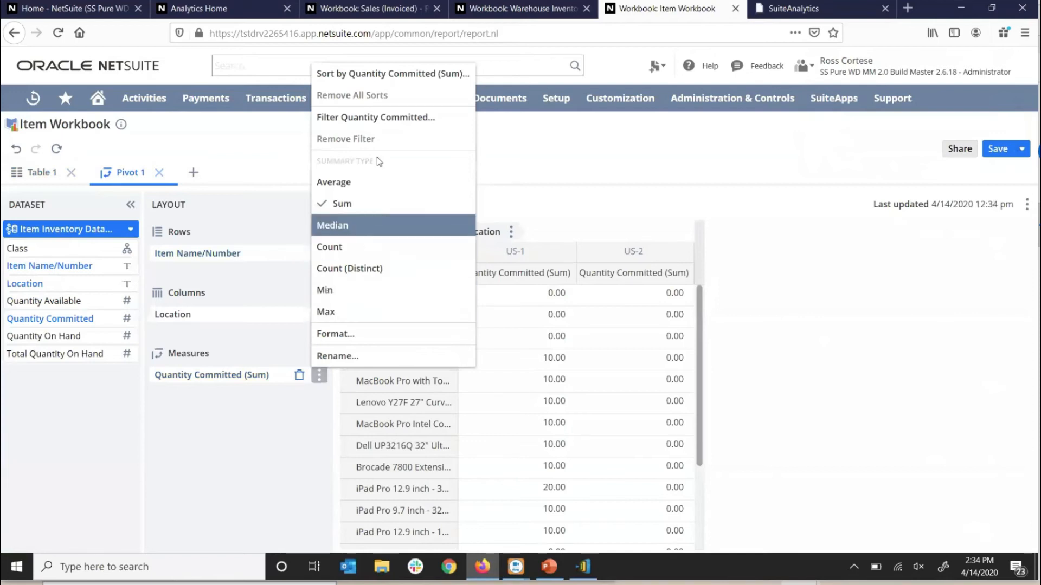
pyautogui.click(382, 128)
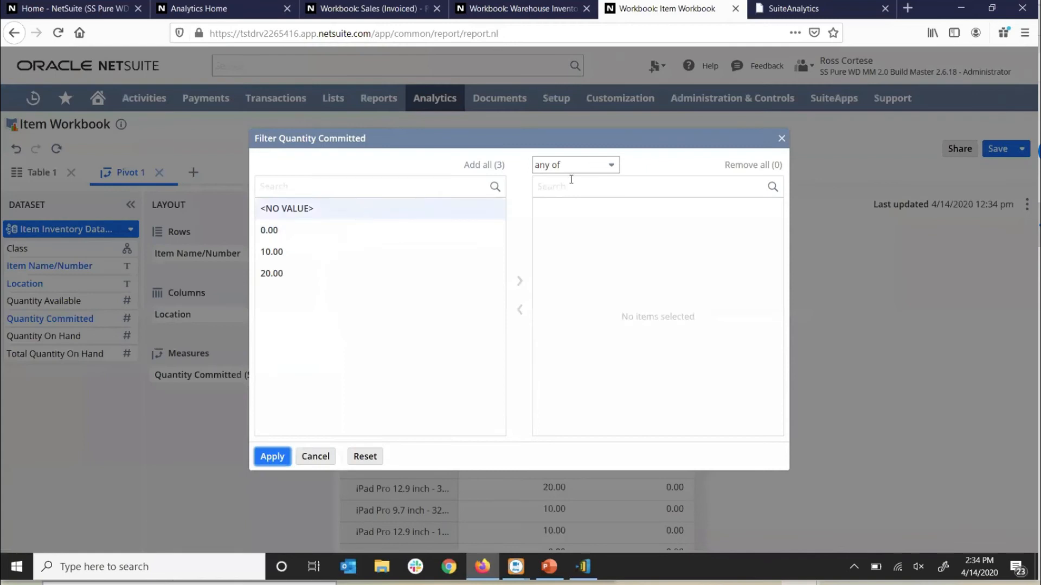
pyautogui.click(567, 164)
pyautogui.click(559, 206)
pyautogui.click(276, 229)
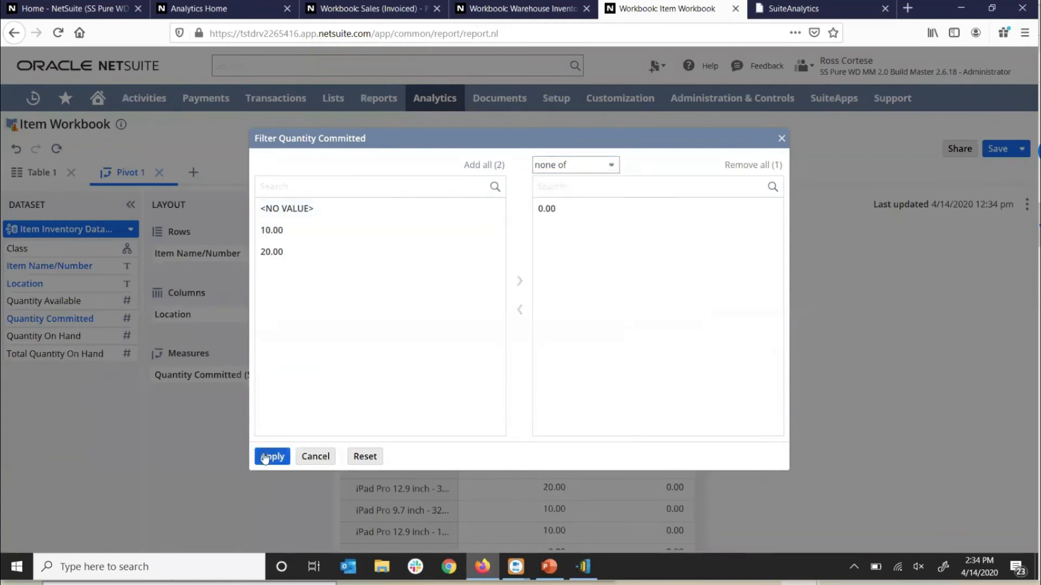
pyautogui.click(265, 457)
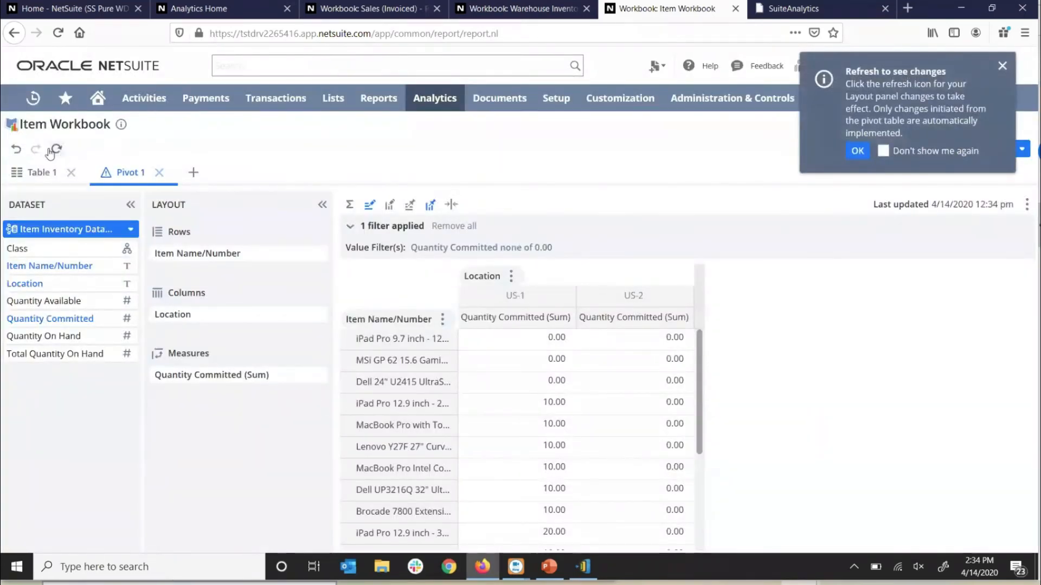
pyautogui.click(53, 151)
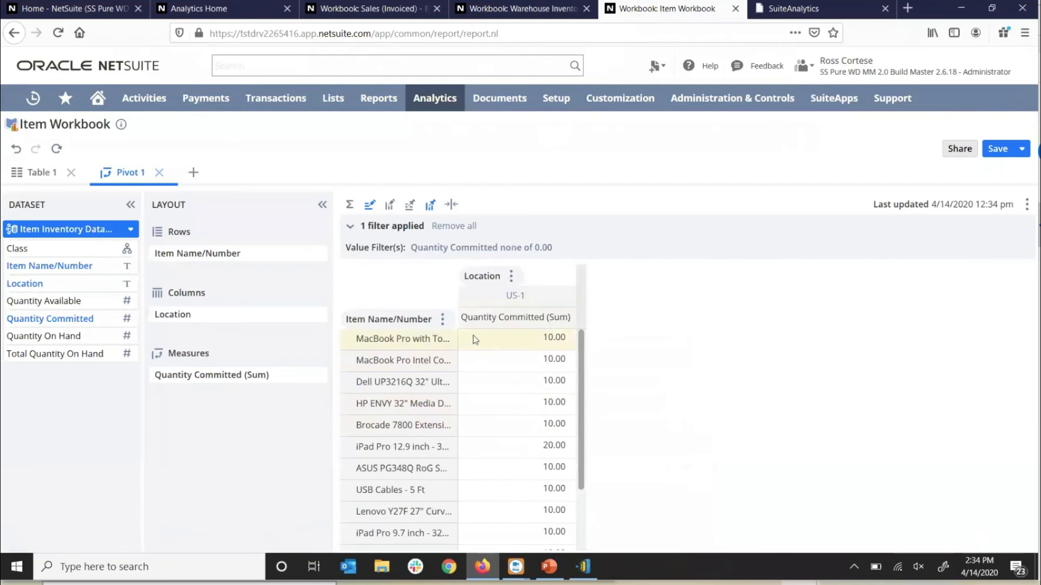
pyautogui.moveTo(454, 330); pyautogui.dragTo(659, 343)
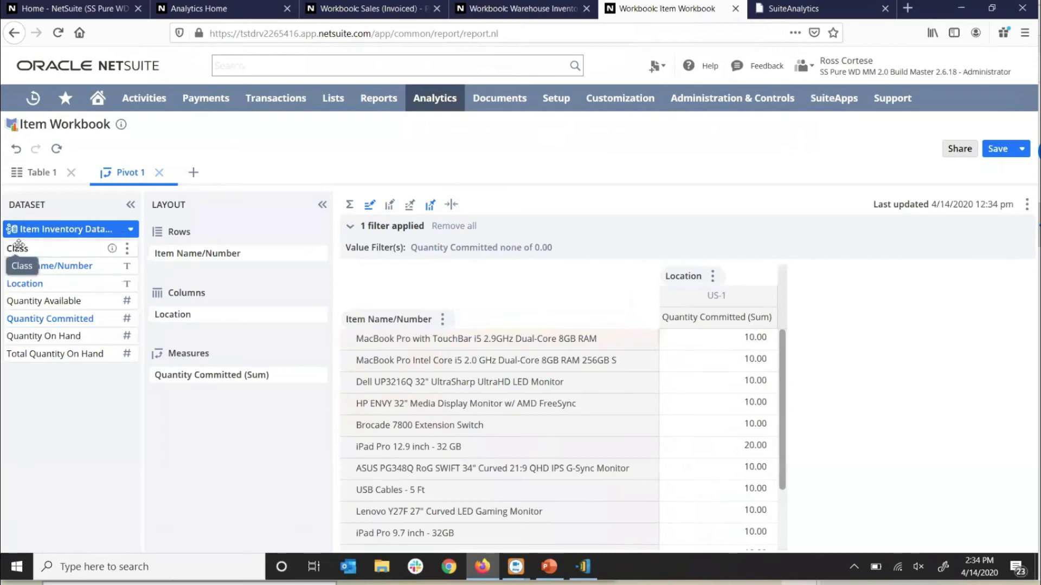
# Add Class above Item Name/Number in the pivot's rows and refresh the results.
pyautogui.moveTo(18, 245); pyautogui.dragTo(158, 250)
pyautogui.click(354, 381)
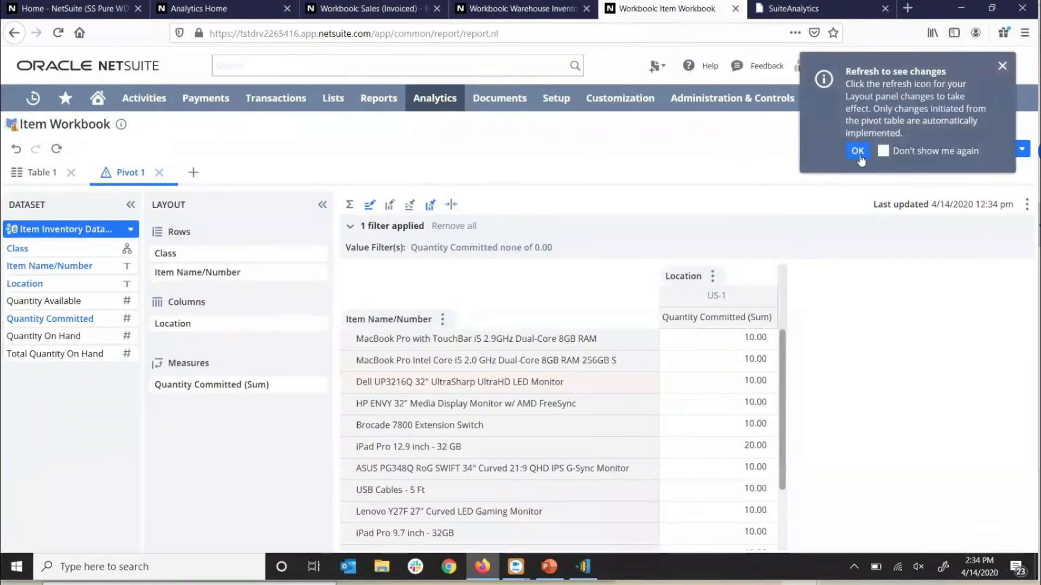
pyautogui.click(860, 156)
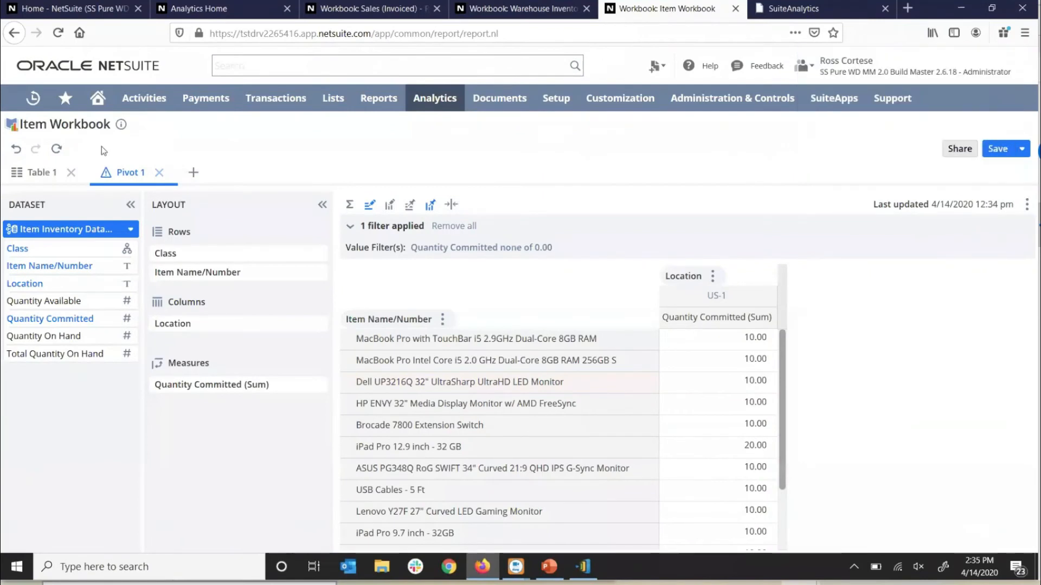
pyautogui.click(57, 149)
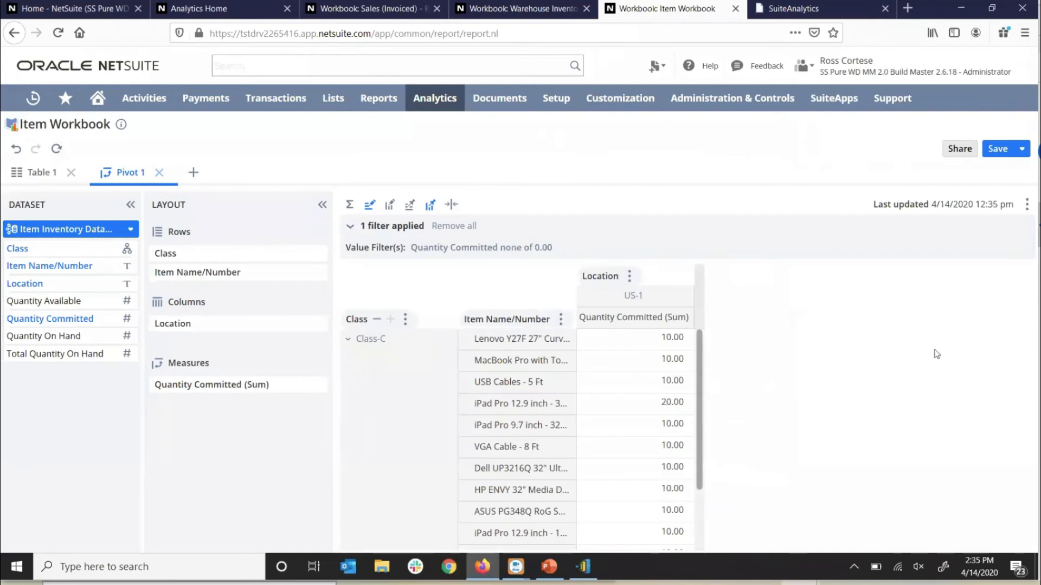
# Look through the pivot's Class-C and Class-D groups, collapsing and re-expanding Class-D.
pyautogui.moveTo(703, 374); pyautogui.dragTo(709, 441)
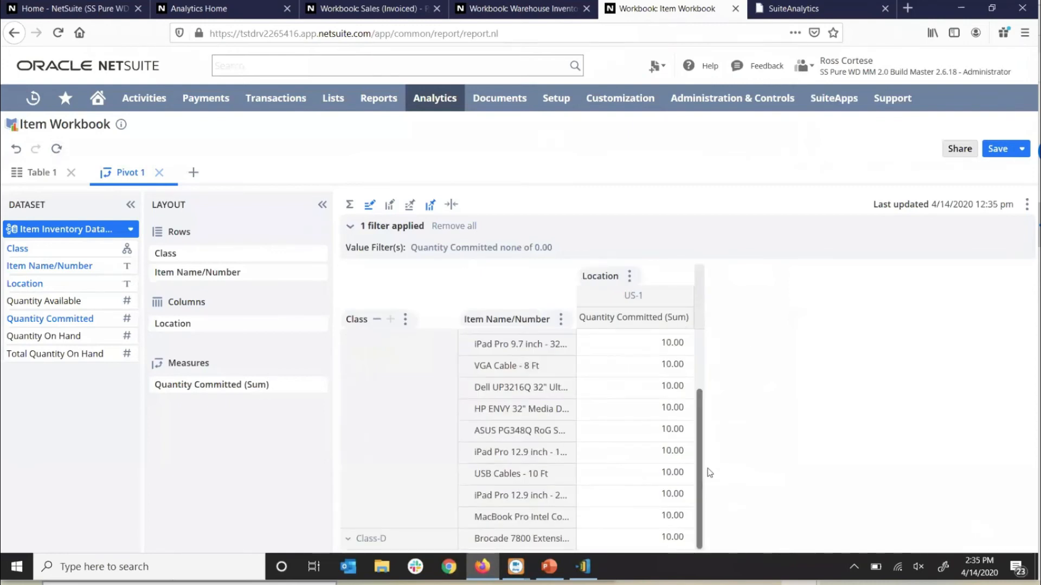
pyautogui.click(348, 539)
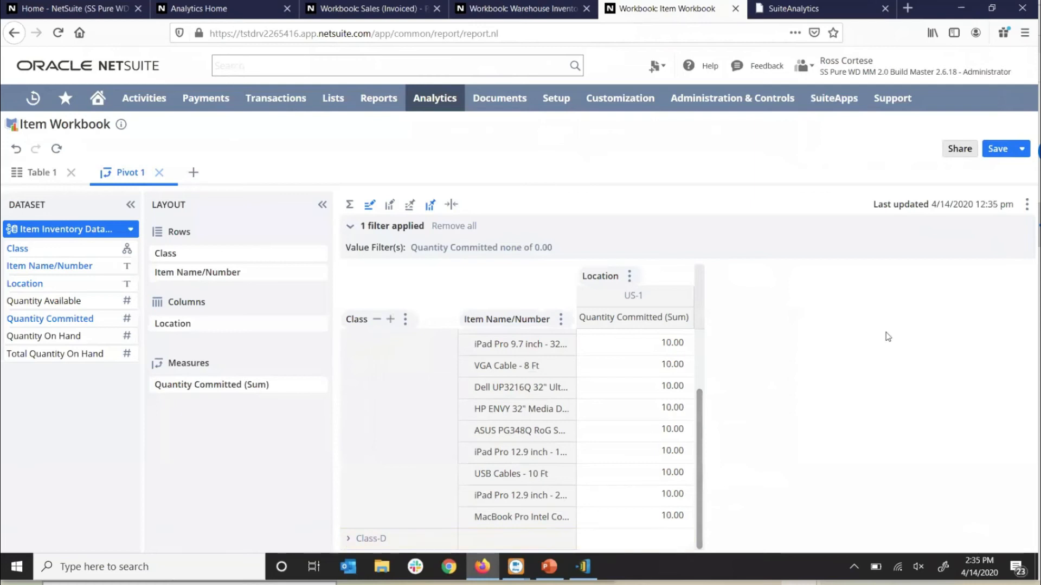
pyautogui.click(347, 541)
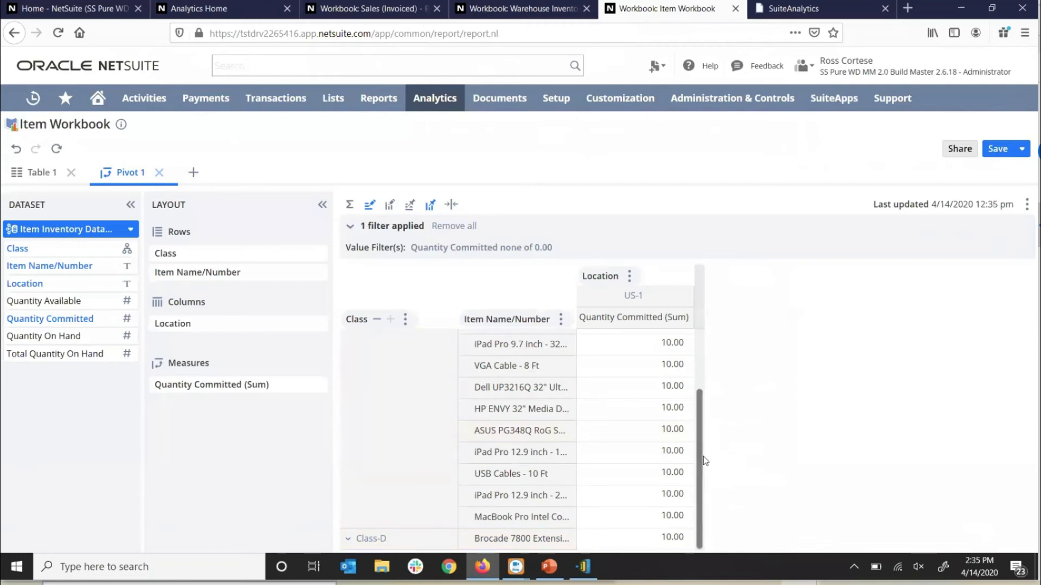
pyautogui.scroll(3, 710, 380)
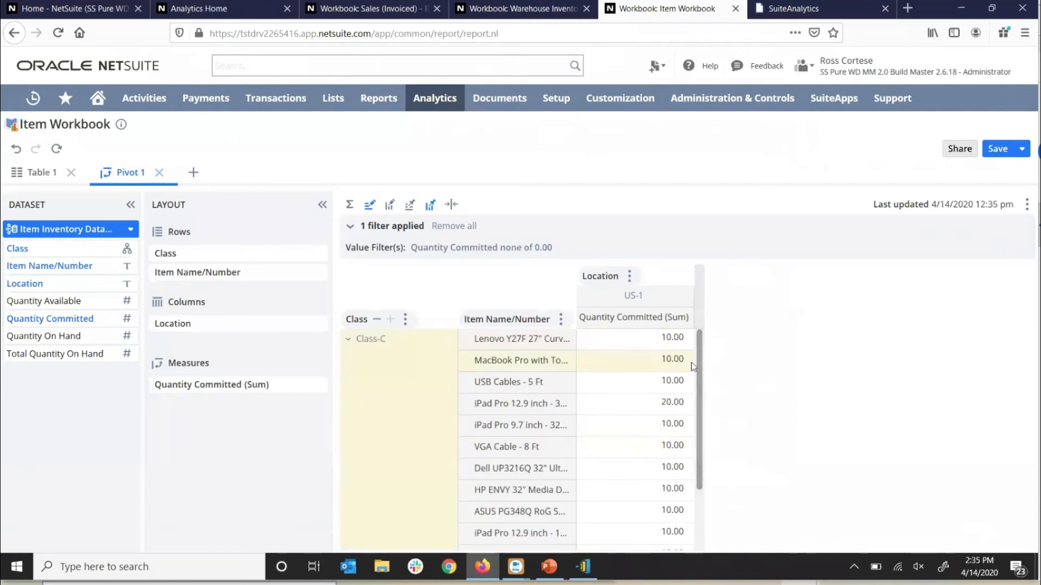
pyautogui.scroll(-3, 694, 423)
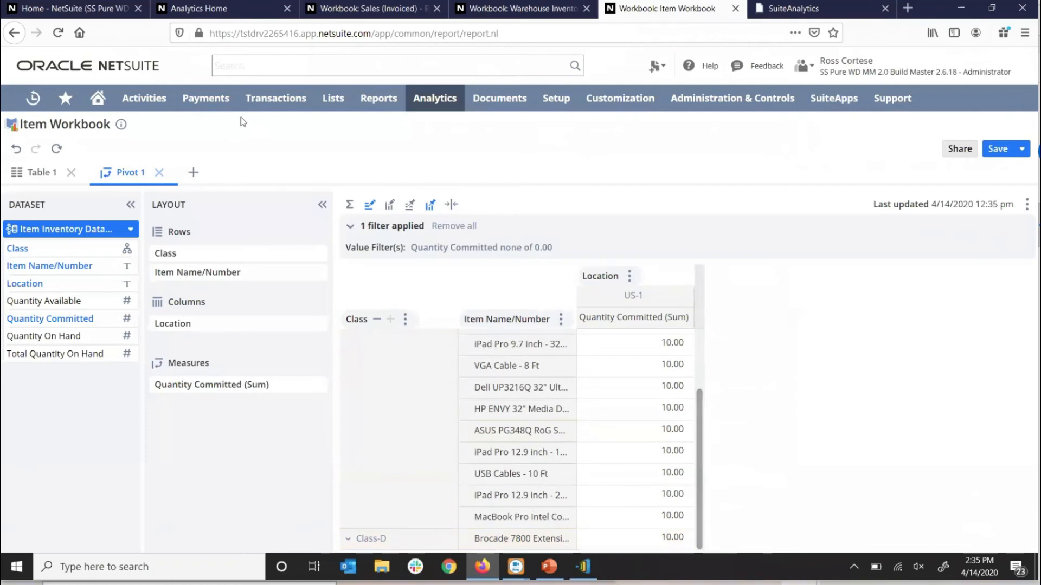
# Rename the pivot as "US-1 Committed By Class".
pyautogui.rightClick(139, 174)
pyautogui.click(135, 176)
pyautogui.doubleClick(135, 176)
pyautogui.moveTo(136, 173); pyautogui.dragTo(99, 175)
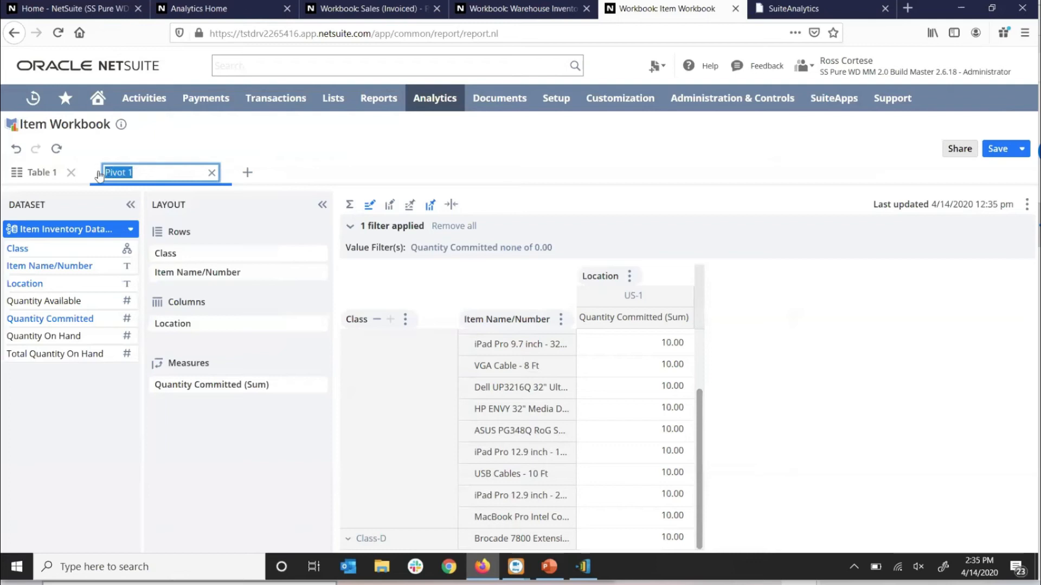
pyautogui.write('US-1 Committe')
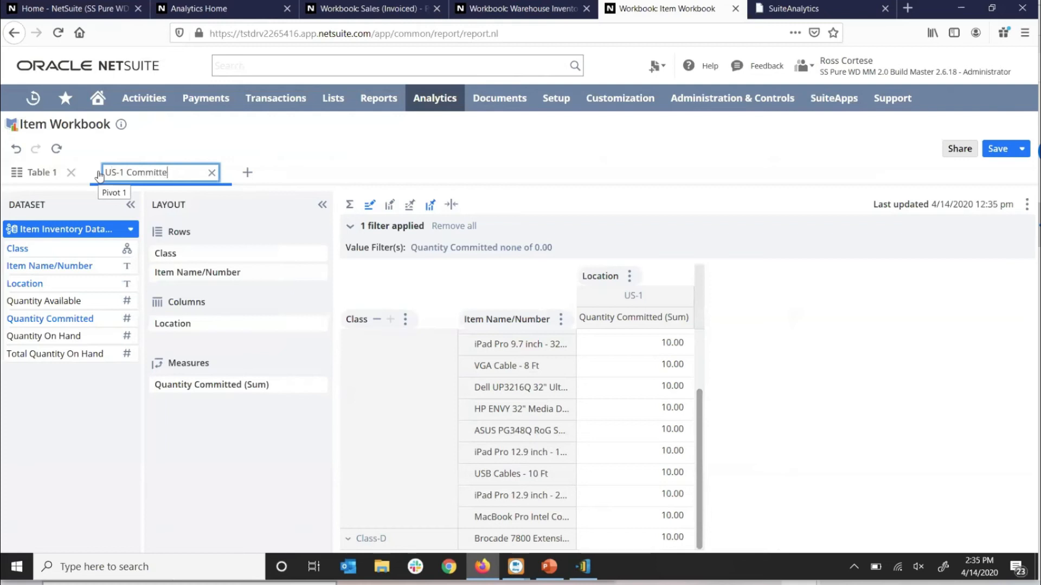
pyautogui.write('d By Class')
# Save the workbook as "Item Workbook - RC".
pyautogui.moveTo(53, 127)
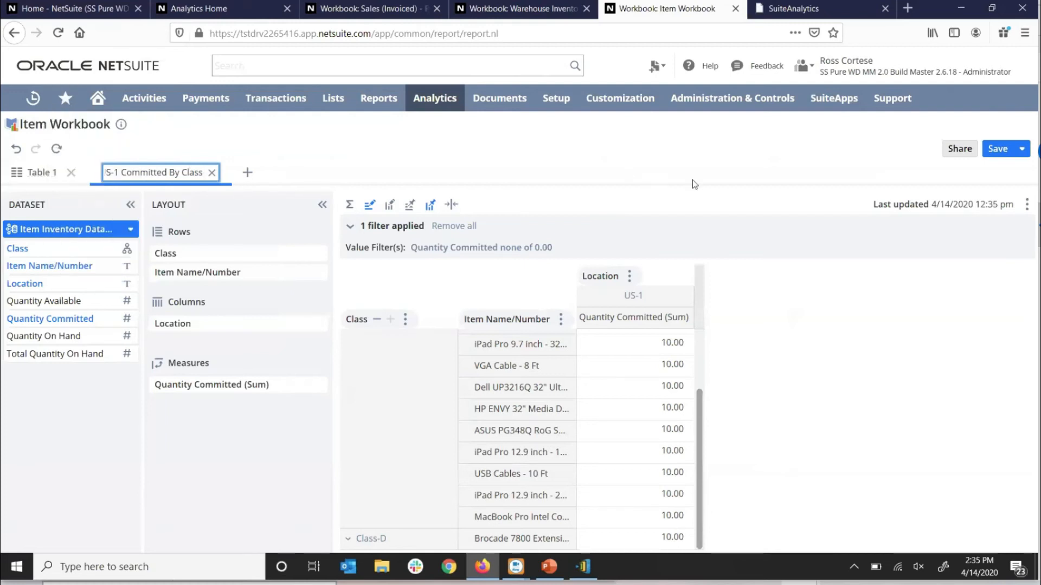
pyautogui.click(998, 156)
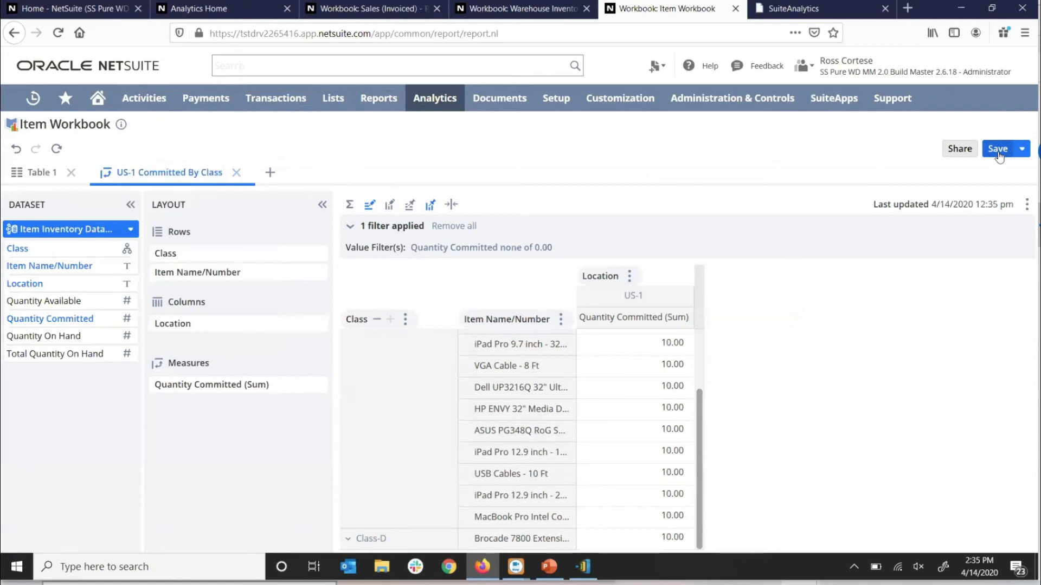
pyautogui.click(998, 152)
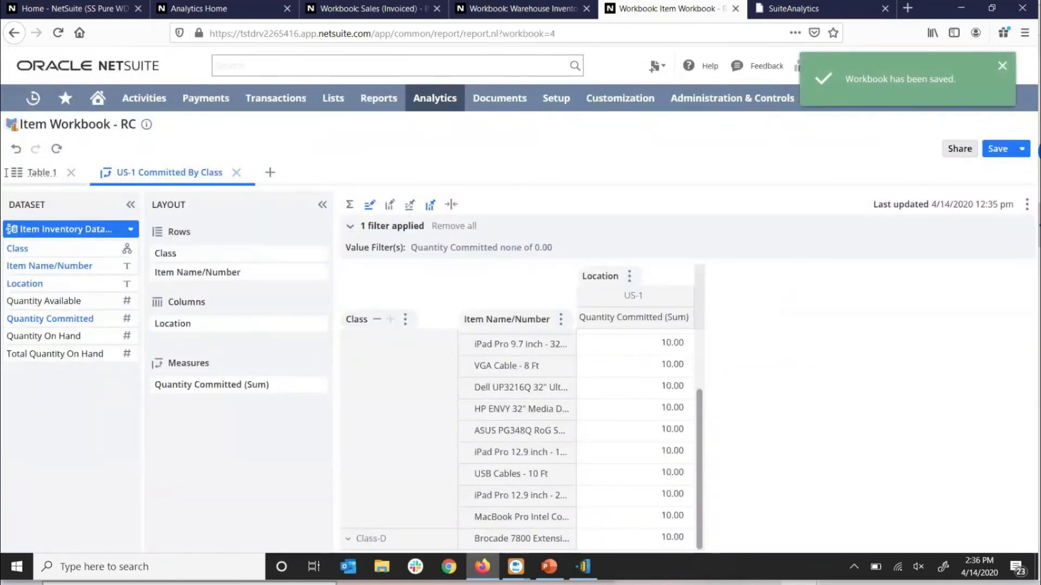
# Rename the Table 1 visualization as "Item Quantities".
pyautogui.doubleClick(6, 173)
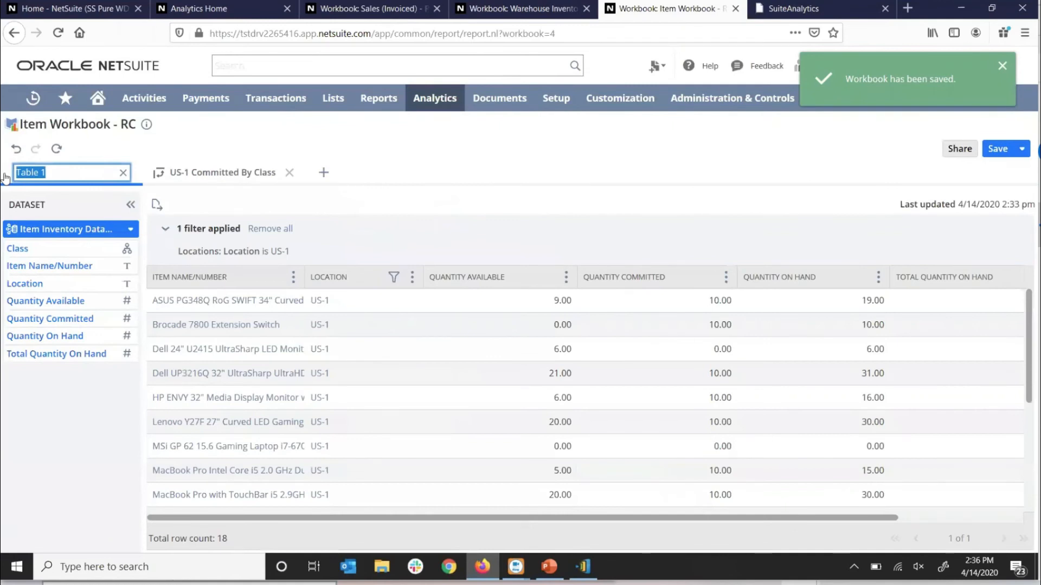
pyautogui.write('Item Quantities')
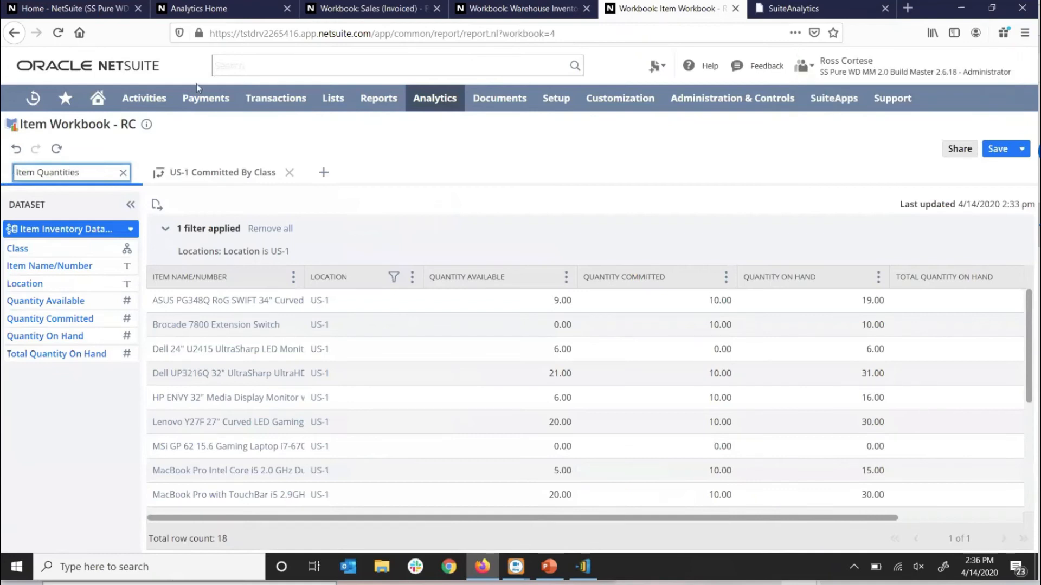
pyautogui.press('Return')
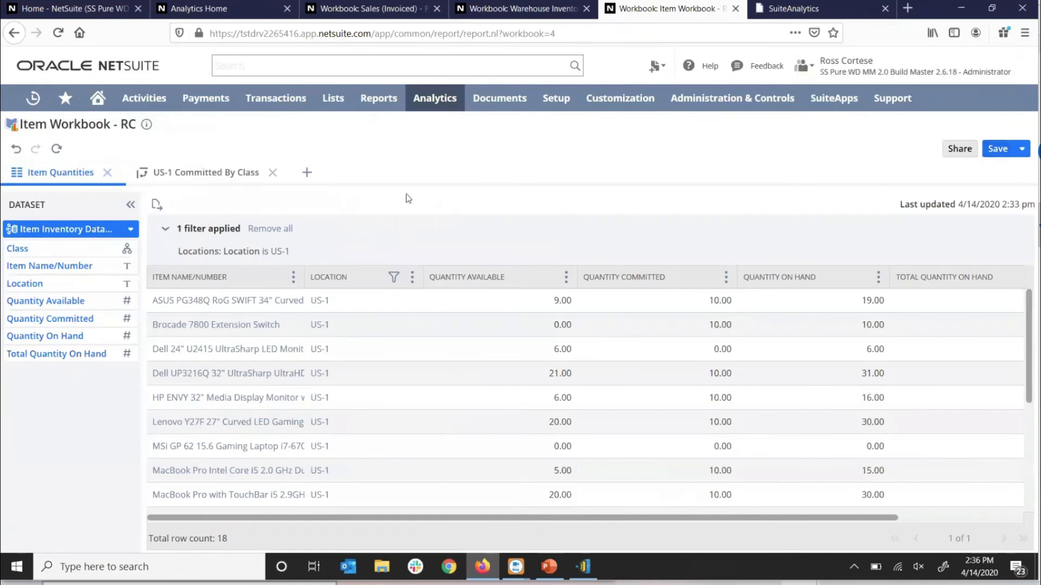
# Add a column chart with Item Name/Number on the X-axis, Location as series and Quantity Available as the measure.
pyautogui.click(306, 173)
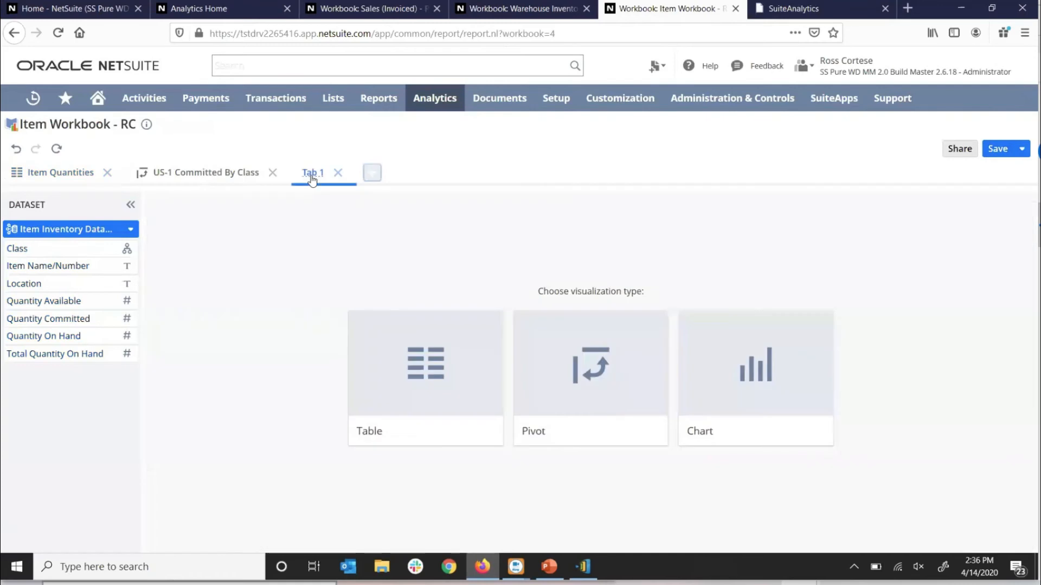
pyautogui.click(789, 380)
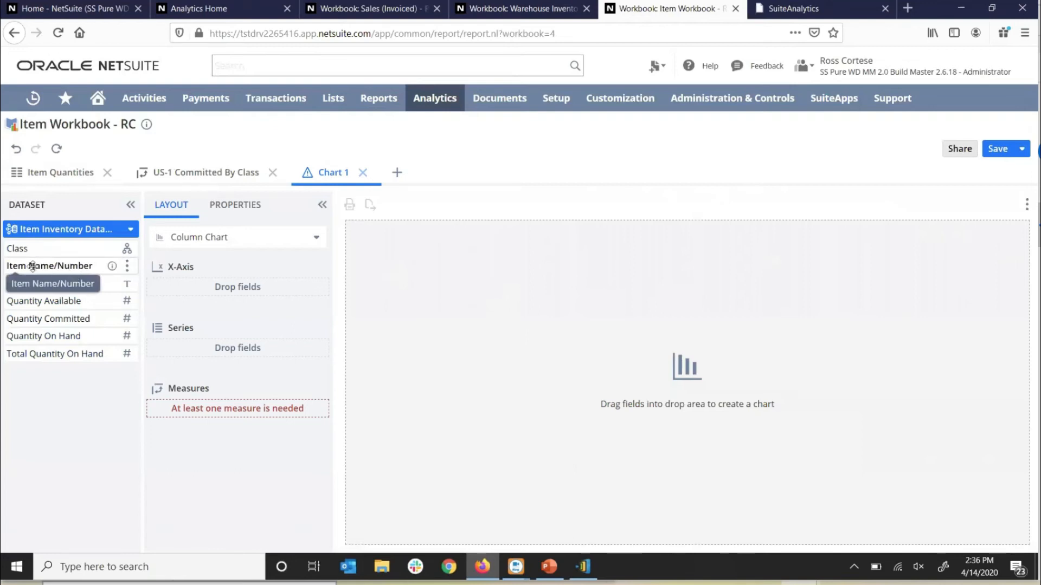
pyautogui.moveTo(32, 265); pyautogui.dragTo(188, 285)
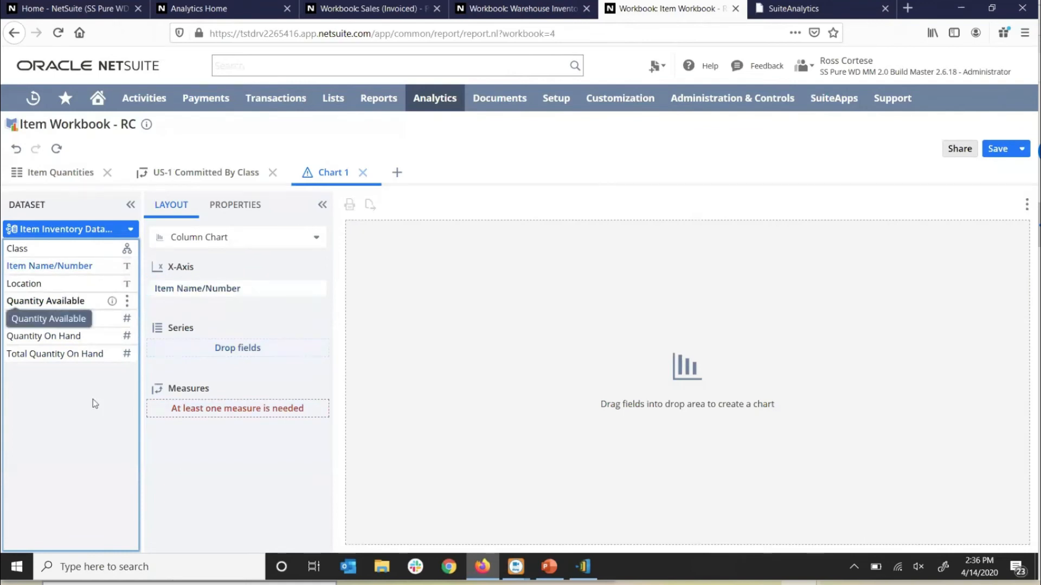
pyautogui.moveTo(33, 284); pyautogui.dragTo(187, 344)
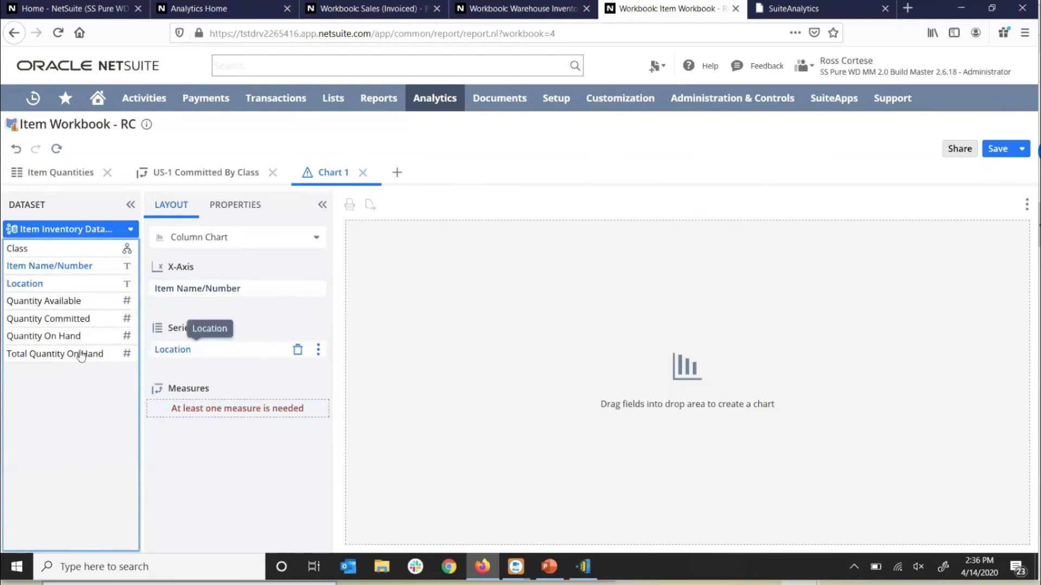
pyautogui.moveTo(41, 304); pyautogui.dragTo(174, 404)
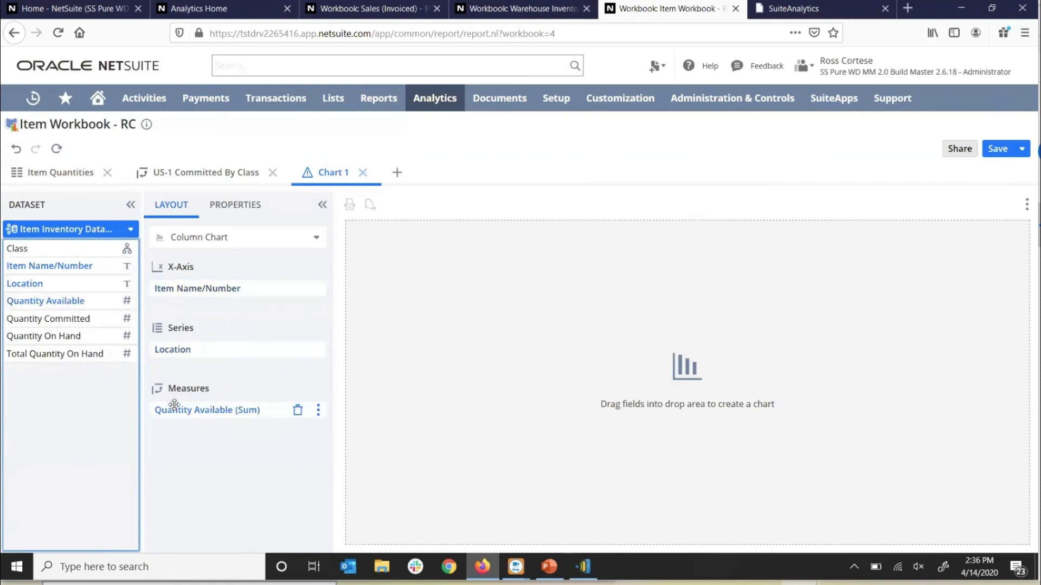
pyautogui.click(319, 411)
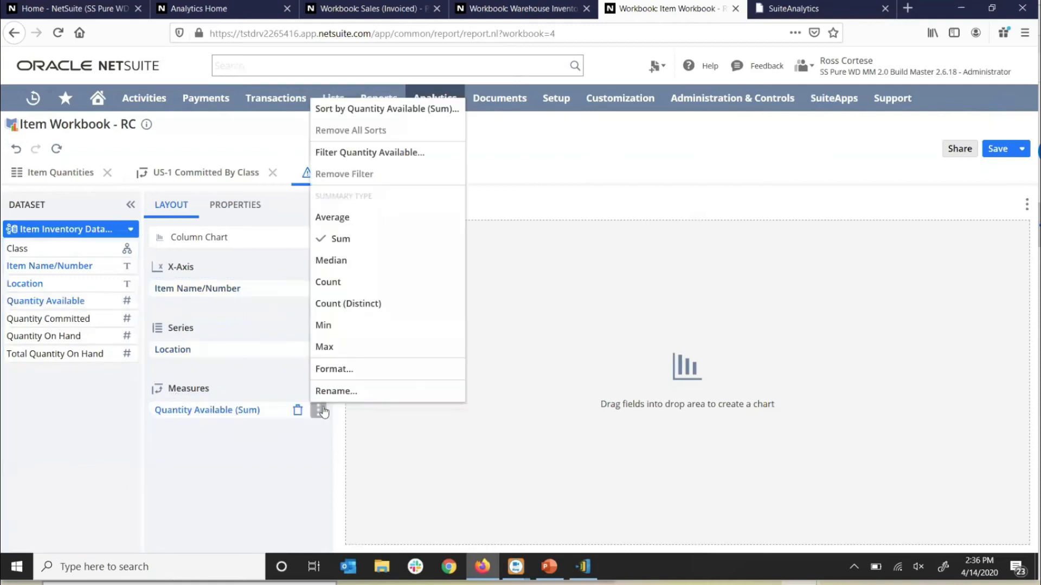
pyautogui.click(402, 156)
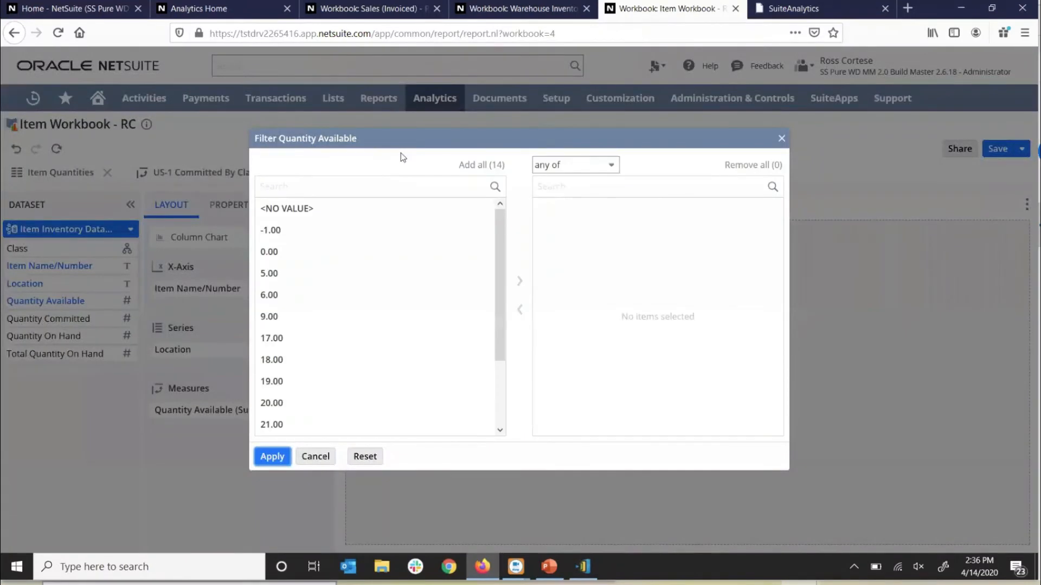
pyautogui.click(781, 138)
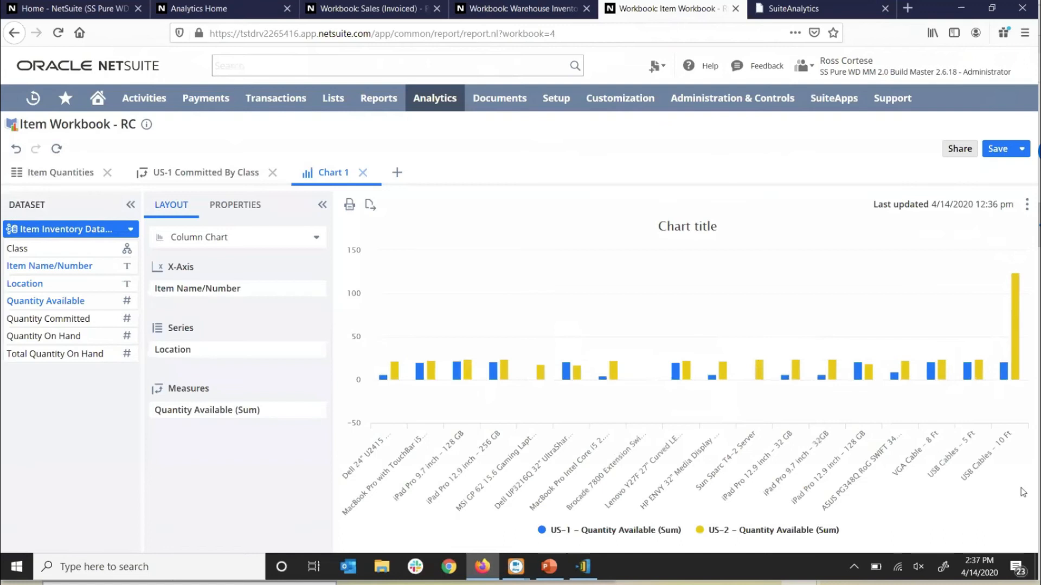
# Rename the chart visualization as "Items Available" and save the workbook.
pyautogui.moveTo(1012, 339)
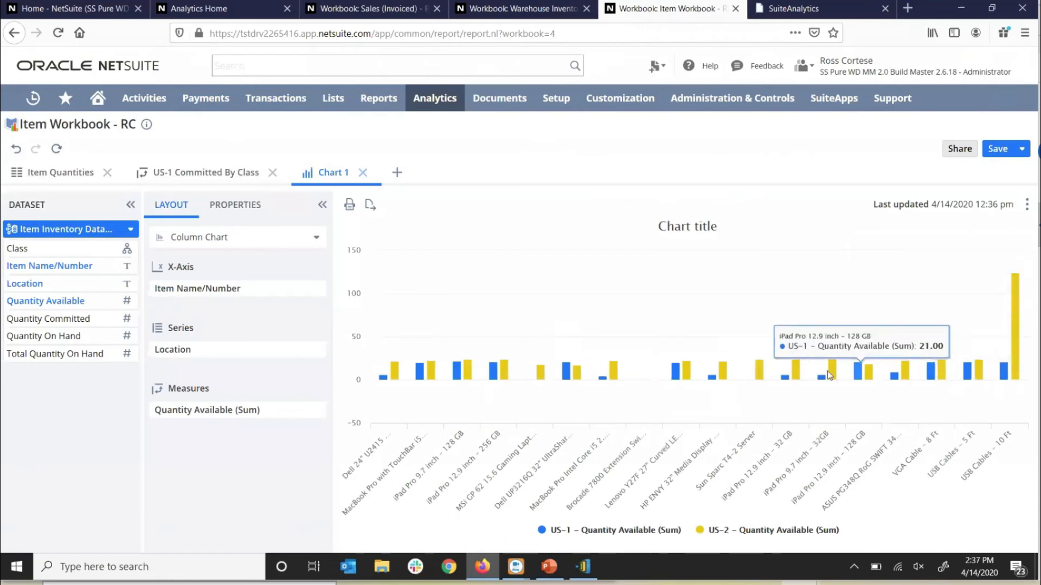
pyautogui.moveTo(1019, 303)
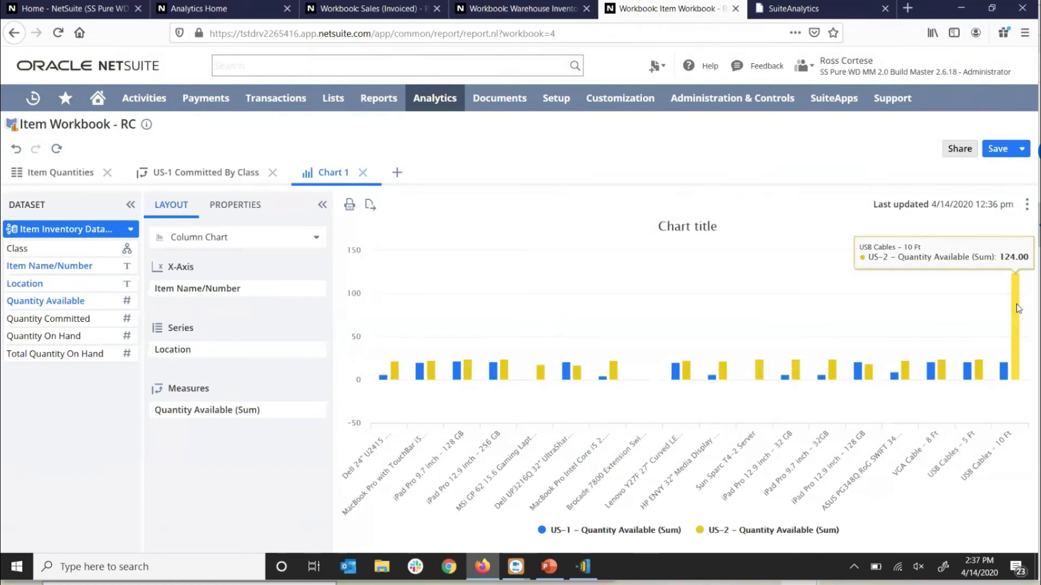
pyautogui.doubleClick(329, 173)
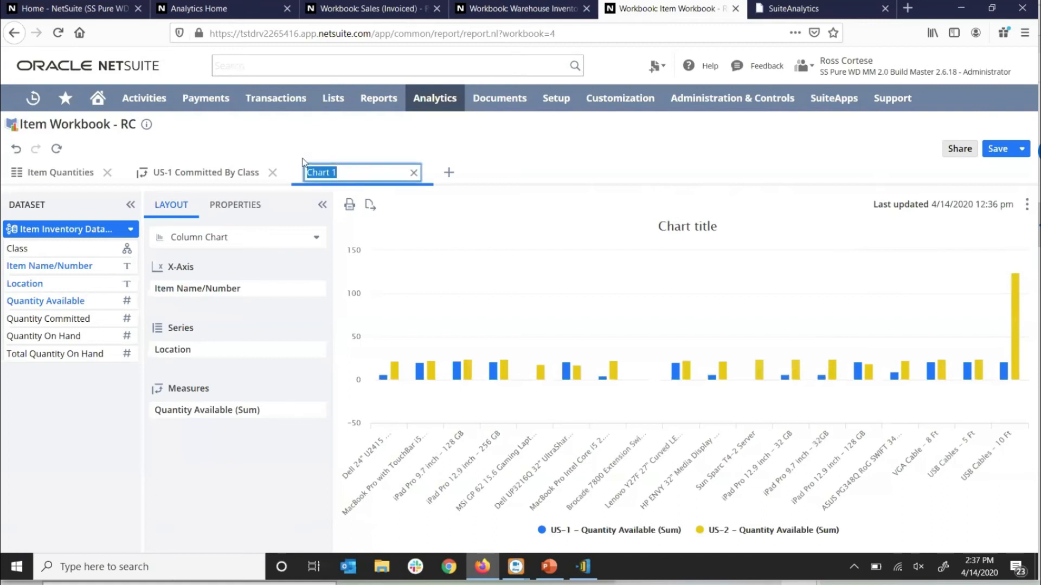
pyautogui.write('Items O')
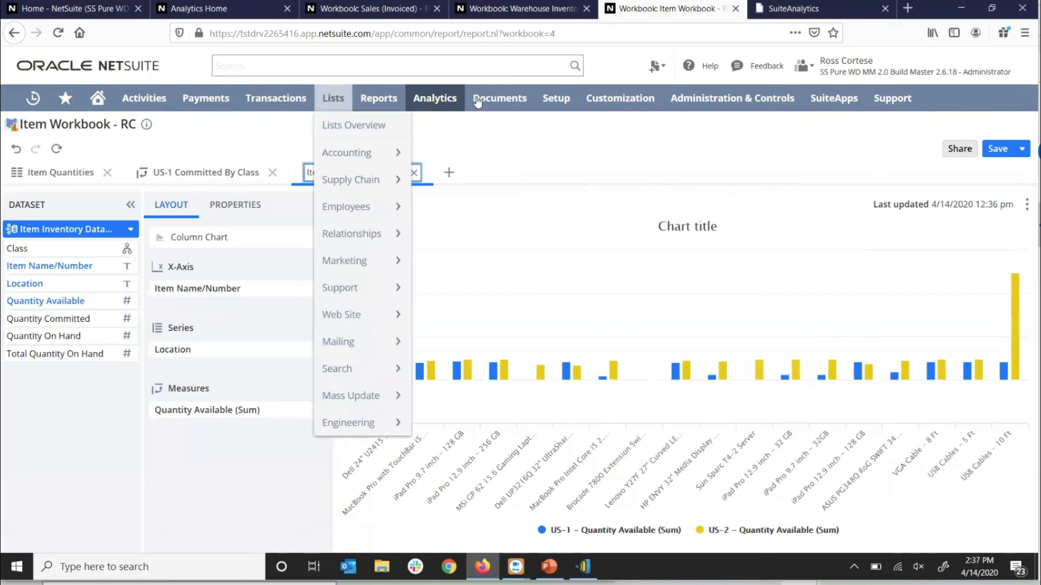
pyautogui.click(998, 152)
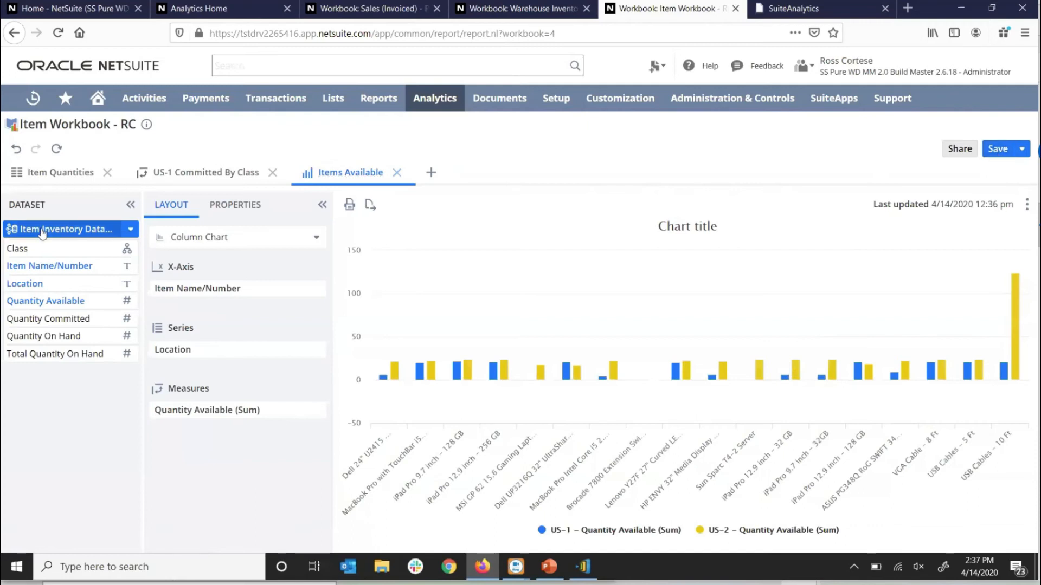
pyautogui.click(177, 183)
pyautogui.click(337, 174)
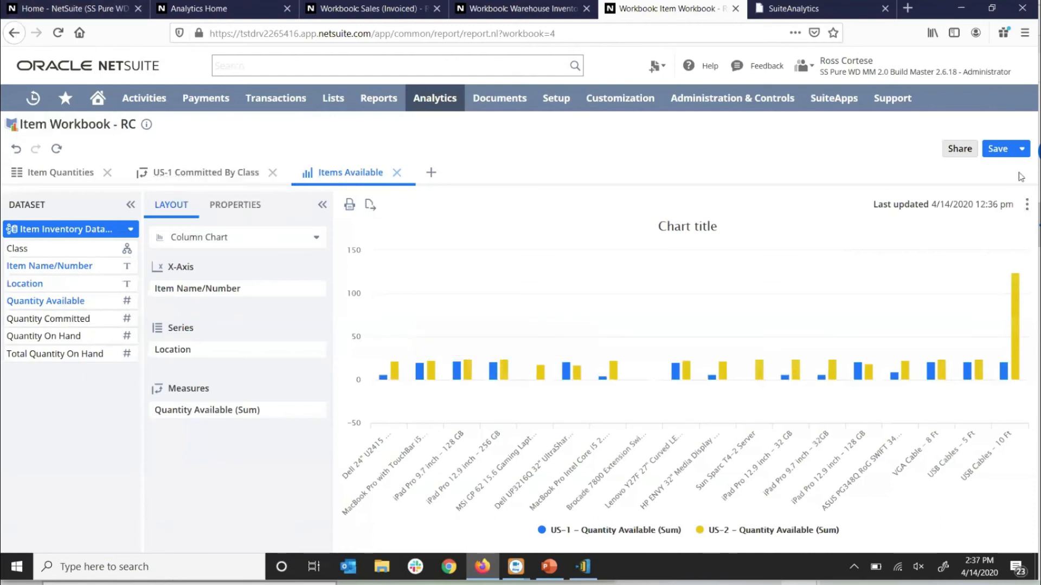
# Share the workbook with one individual employee, the second person in the employee list.
pyautogui.click(960, 150)
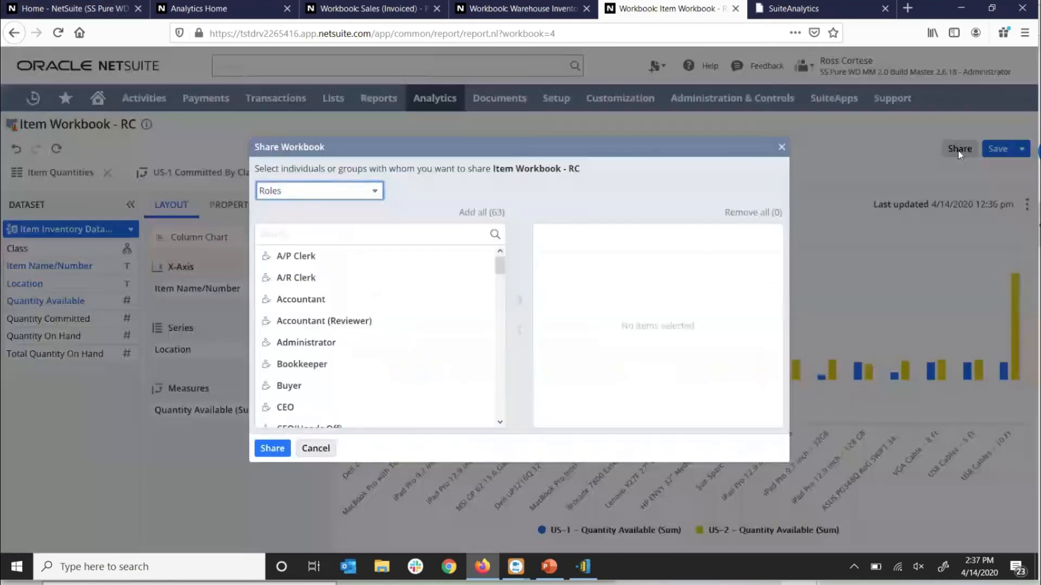
pyautogui.click(286, 194)
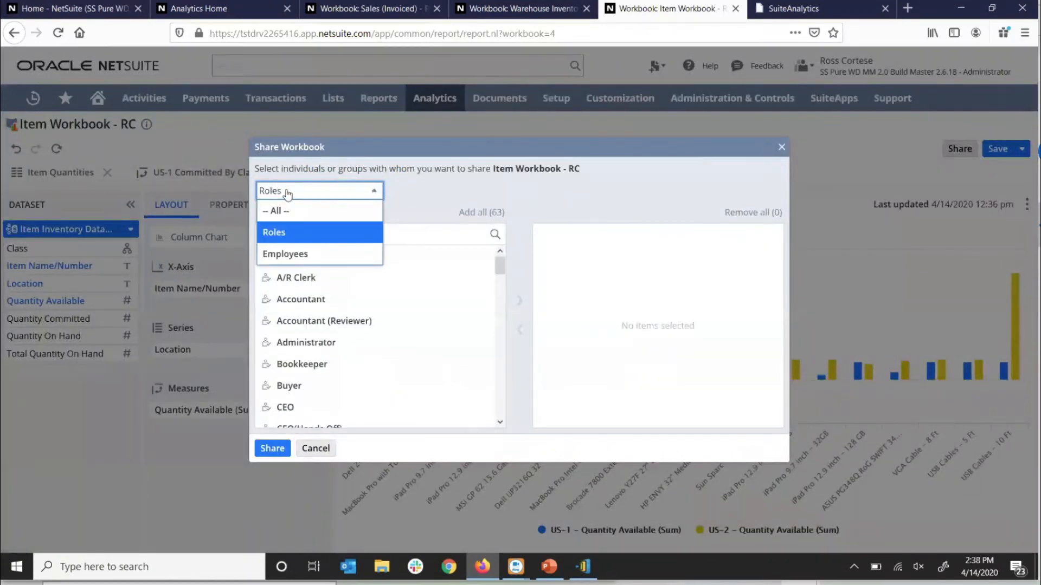
pyautogui.click(285, 255)
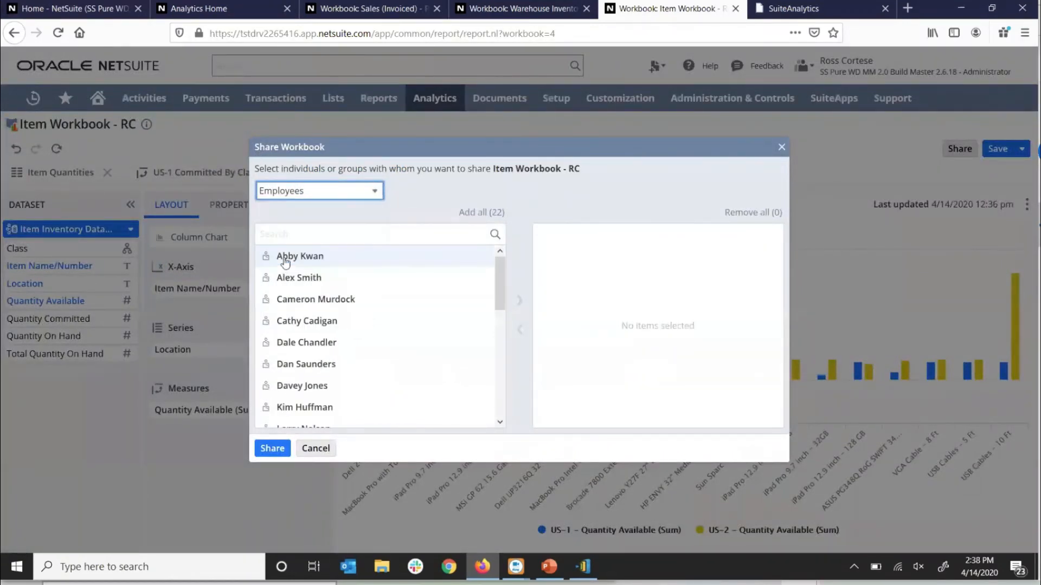
pyautogui.click(318, 280)
pyautogui.click(272, 448)
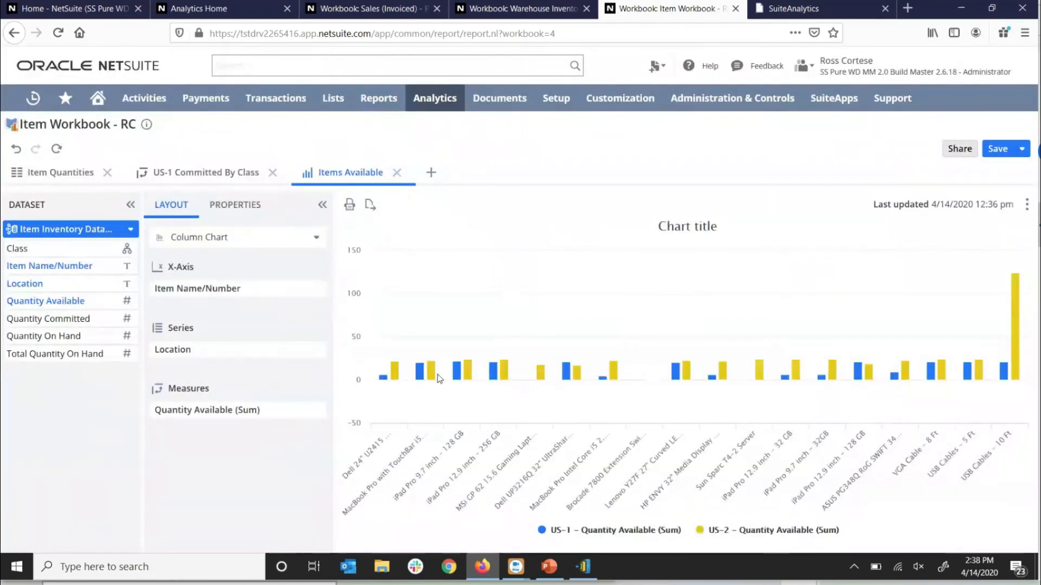
# Share the workbook with the Warehouse Manager role as well.
pyautogui.click(964, 148)
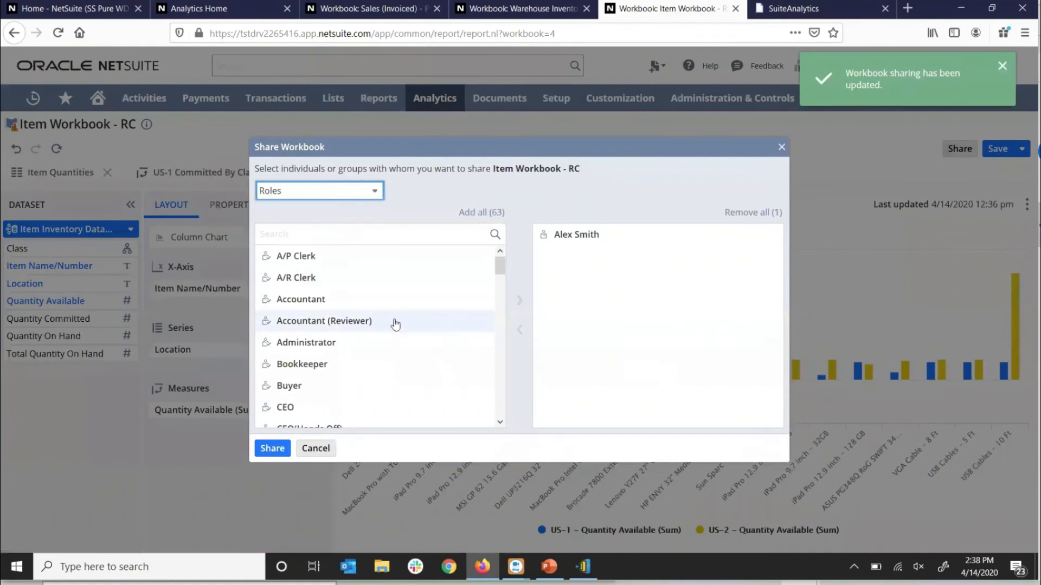
pyautogui.scroll(-3, 395, 323)
pyautogui.scroll(-4, 400, 324)
pyautogui.scroll(-4, 421, 356)
pyautogui.scroll(-10, 421, 355)
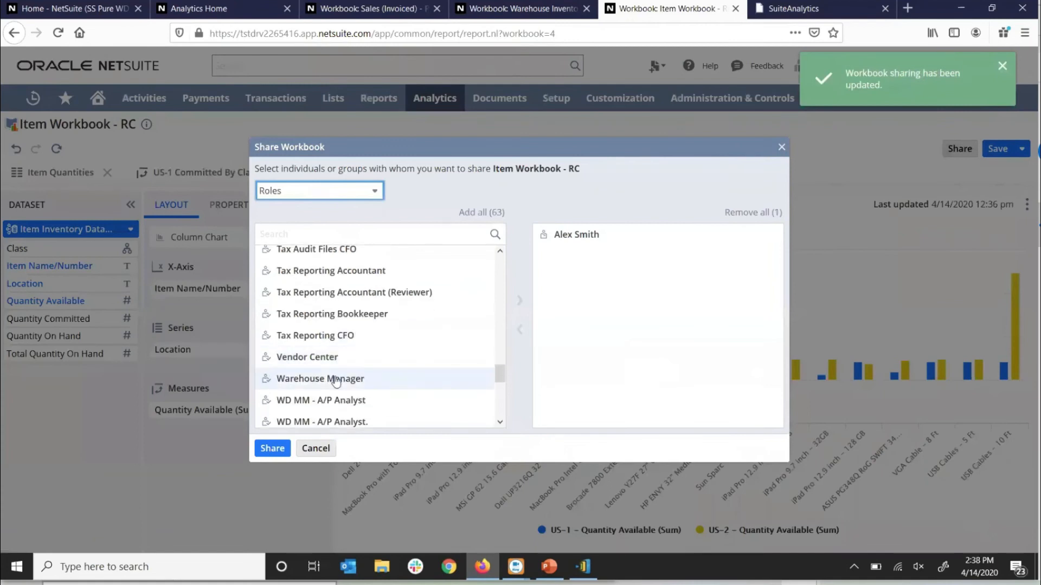
pyautogui.click(336, 379)
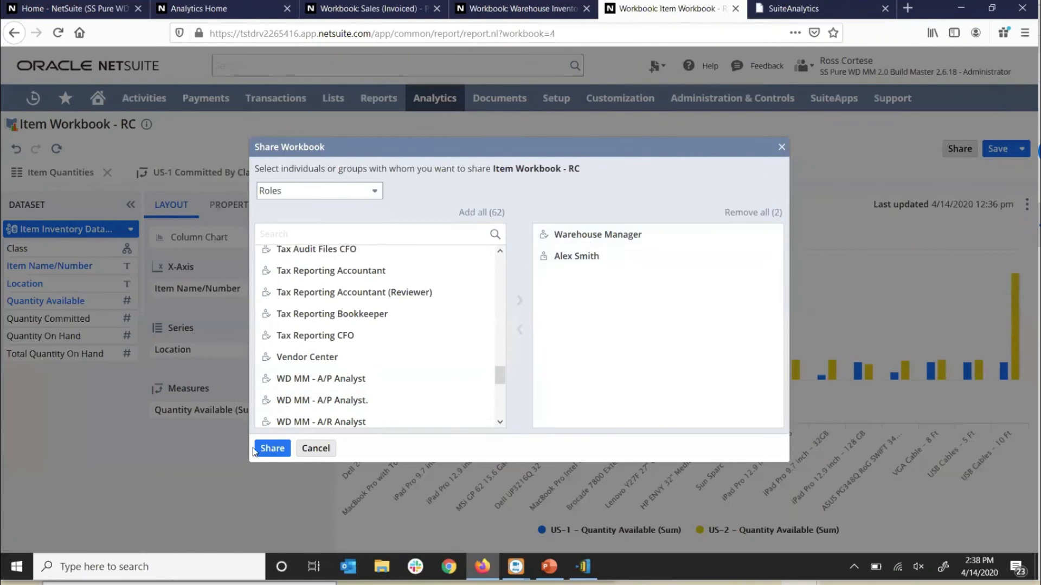
pyautogui.click(274, 448)
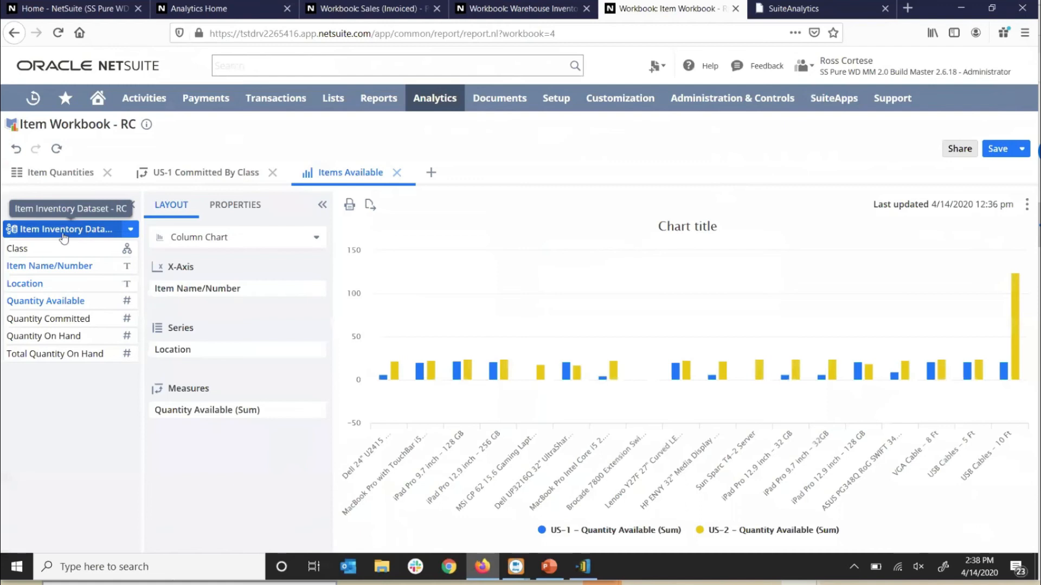
# Return to the Home dashboard and add a new Analytics portlet to it.
pyautogui.click(220, 180)
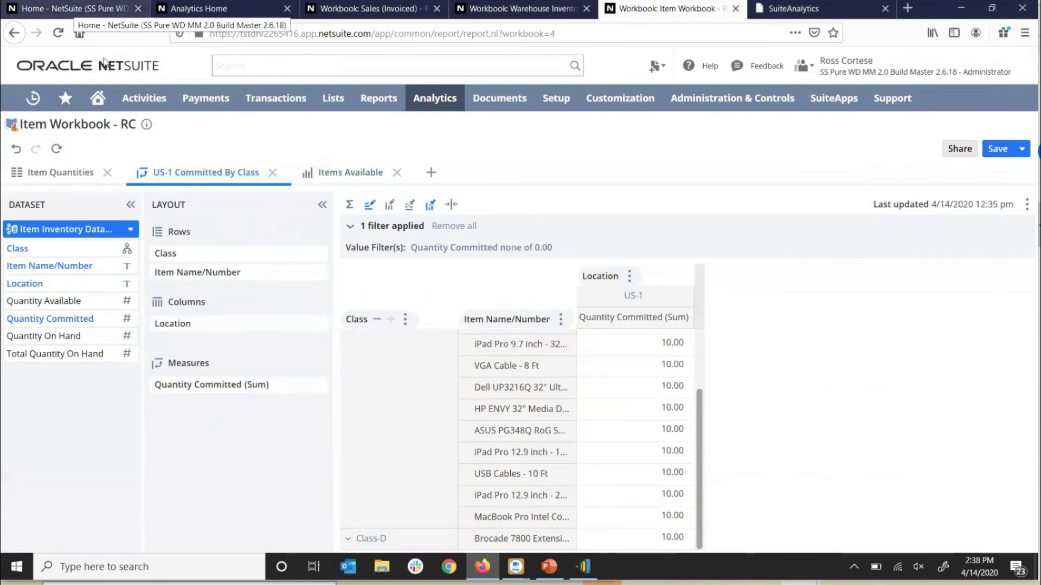
pyautogui.click(75, 8)
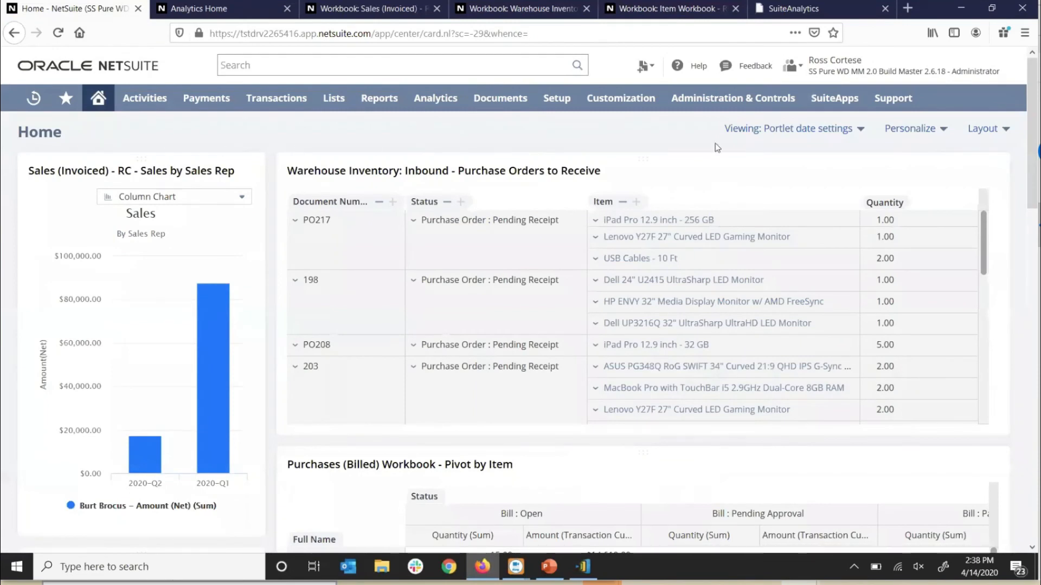
pyautogui.click(899, 131)
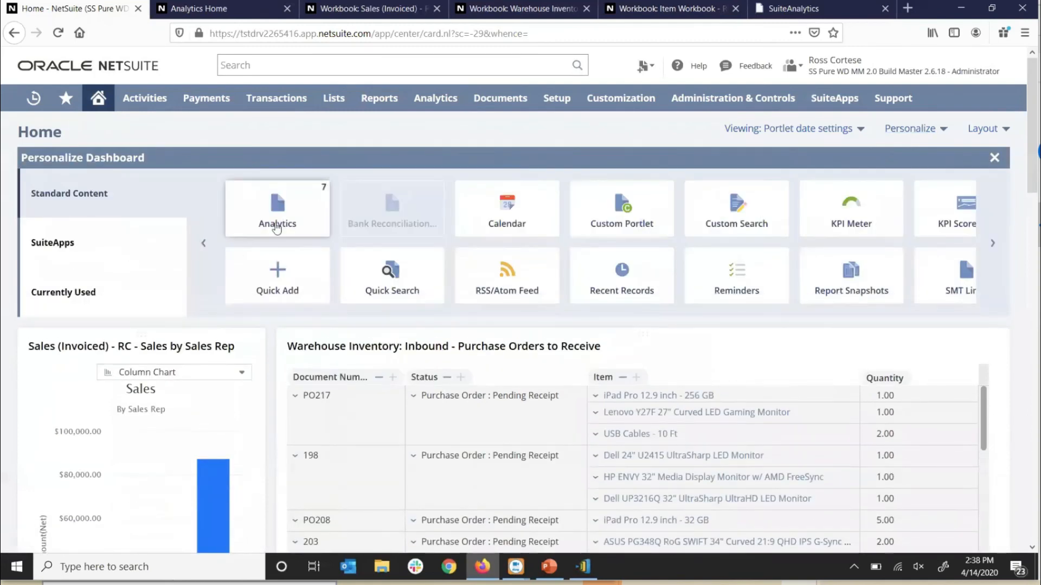
pyautogui.click(277, 226)
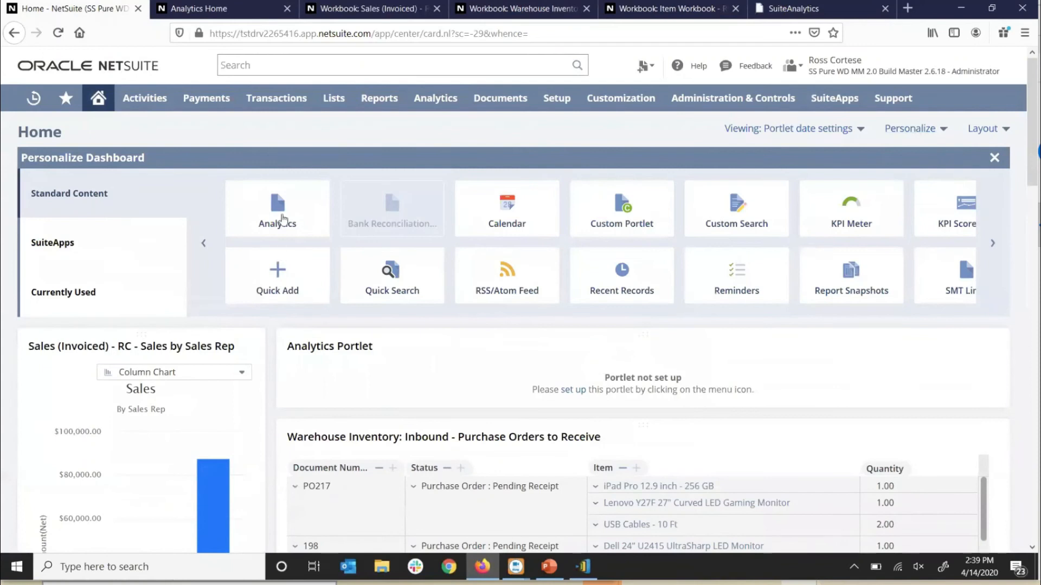
# Set up the new portlet to show the US-1 Committed By Class pivot under the custom name "My Committed Items".
pyautogui.click(991, 347)
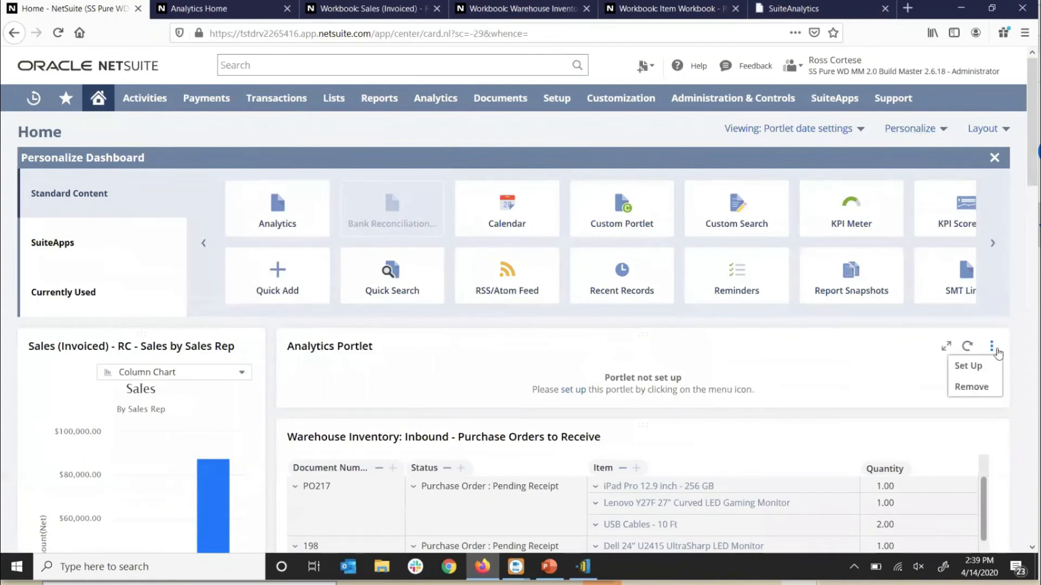
pyautogui.click(988, 366)
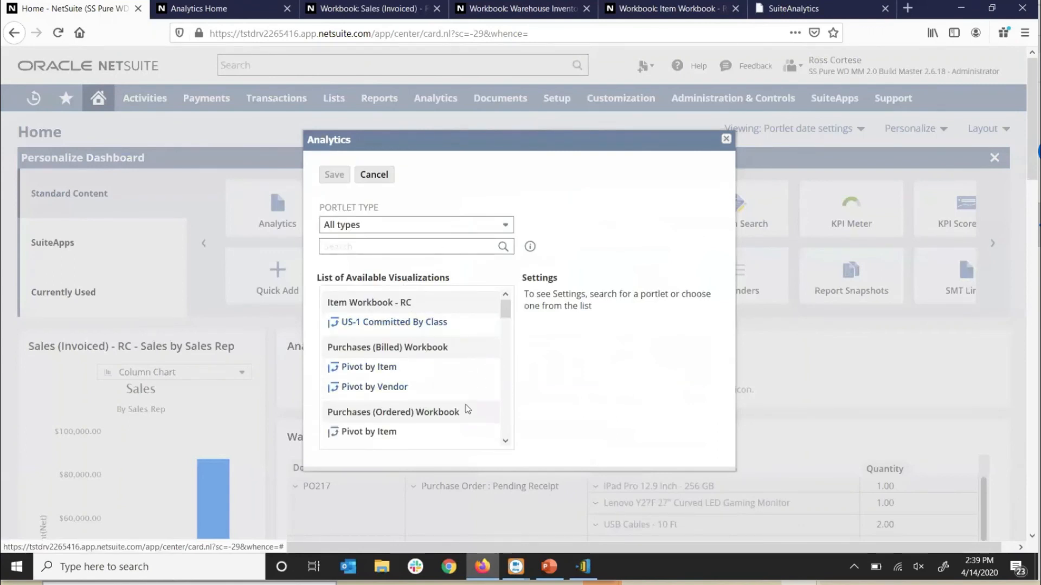
pyautogui.click(387, 324)
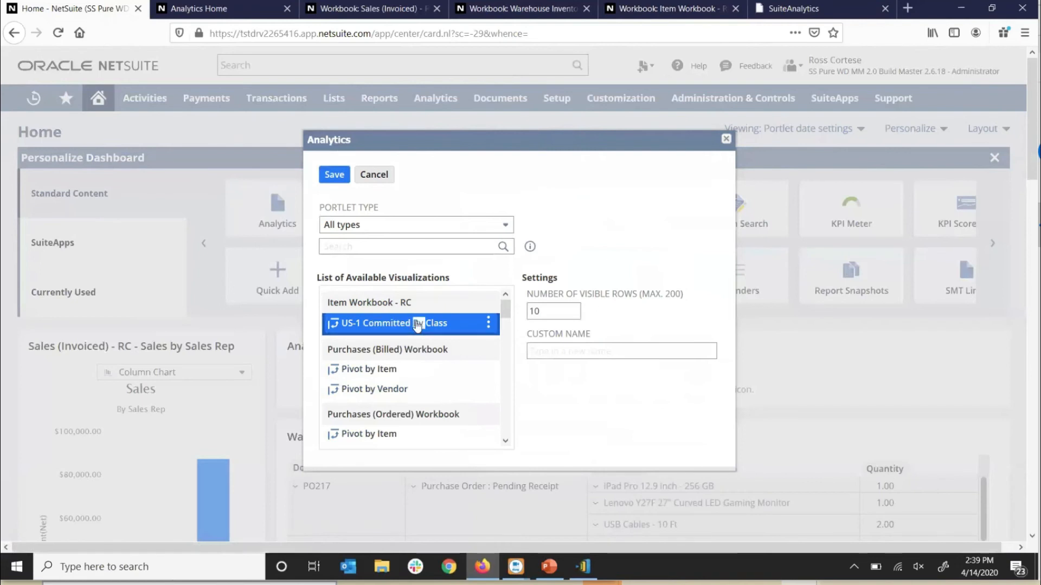
pyautogui.click(579, 354)
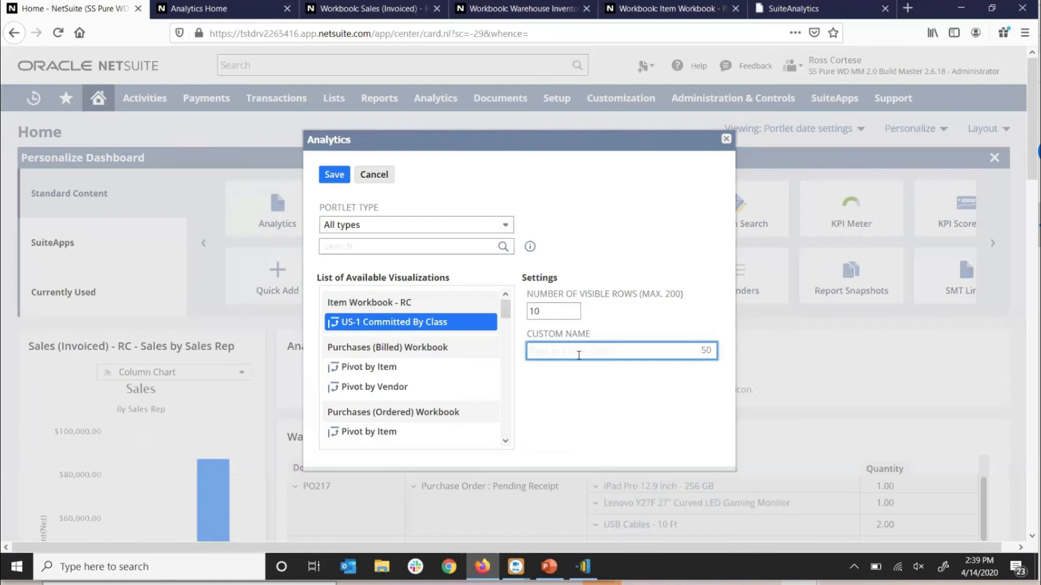
pyautogui.write('My Committed Items')
pyautogui.click(335, 175)
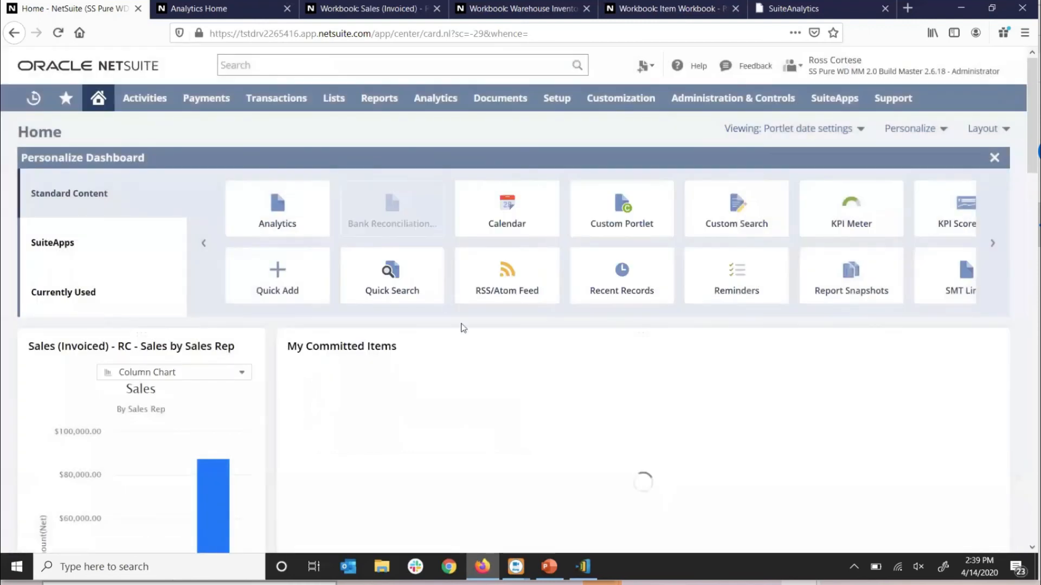
pyautogui.click(994, 158)
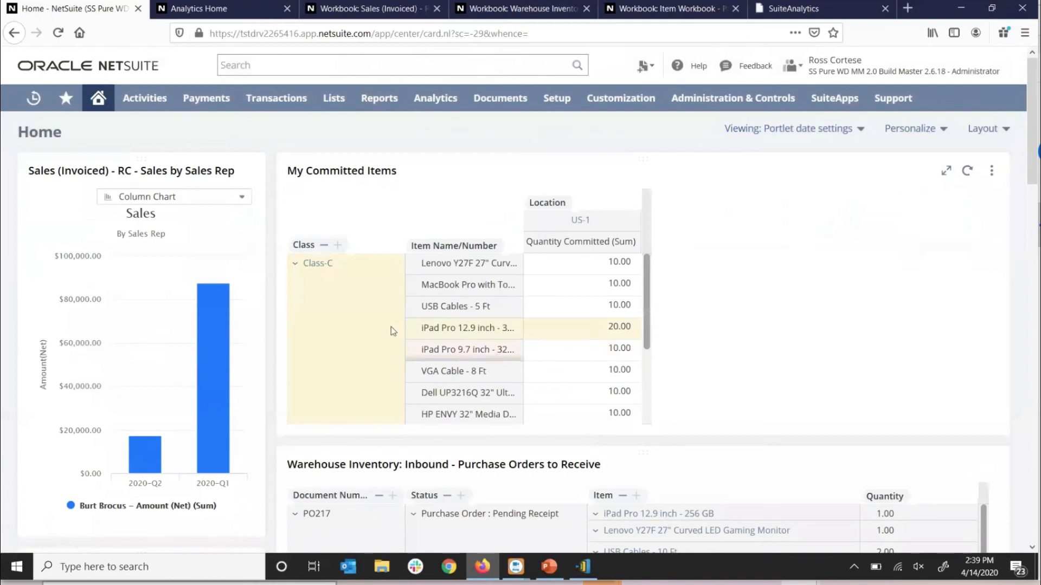
# Collapse and re-expand the Class-C and Class-D groups in the My Committed Items portlet.
pyautogui.click(297, 265)
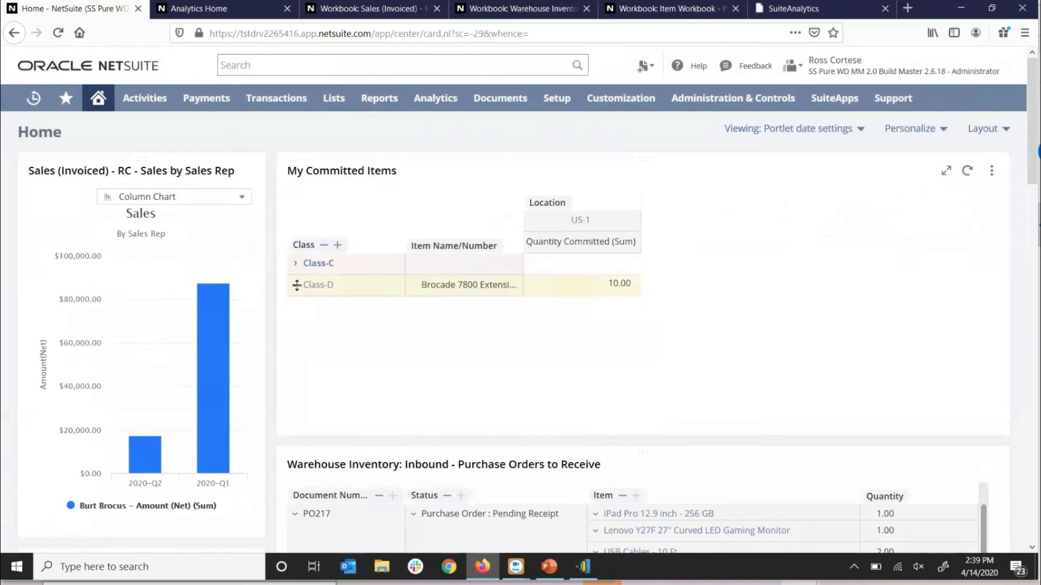
pyautogui.click(295, 288)
pyautogui.click(295, 286)
pyautogui.click(295, 266)
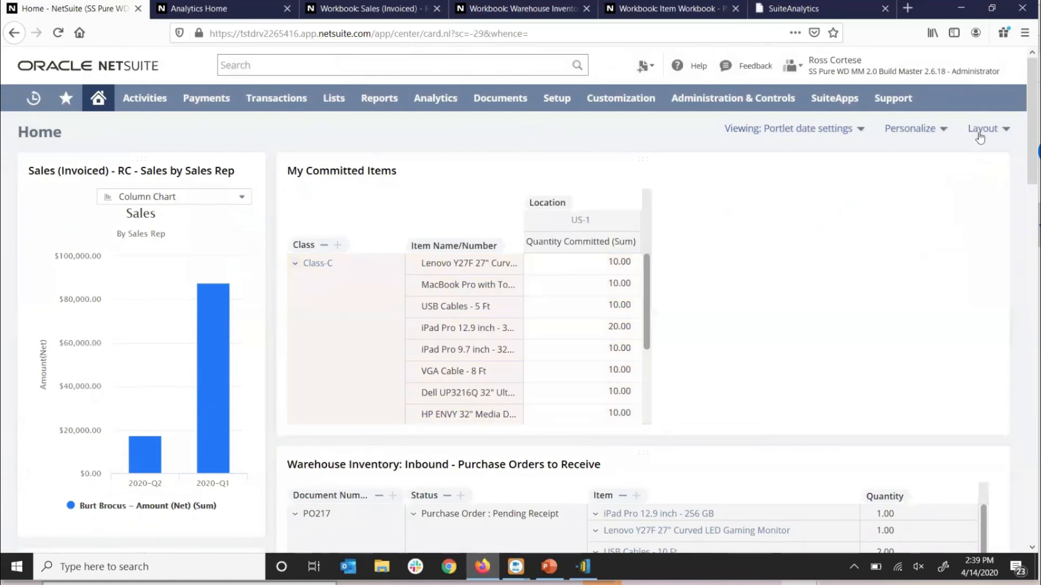
# Add another Analytics portlet to the Home dashboard and open its setup.
pyautogui.click(894, 129)
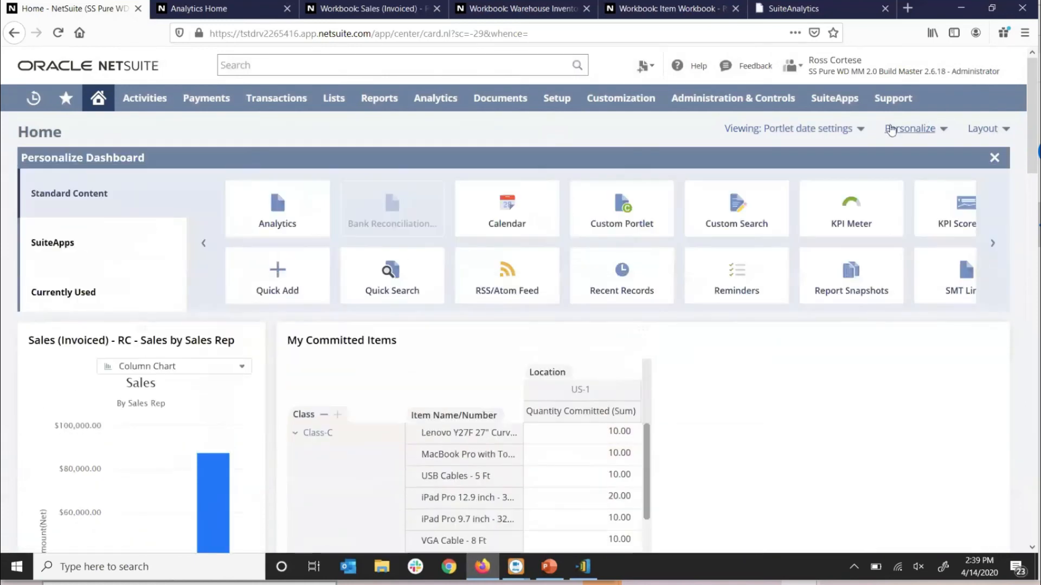
pyautogui.click(315, 203)
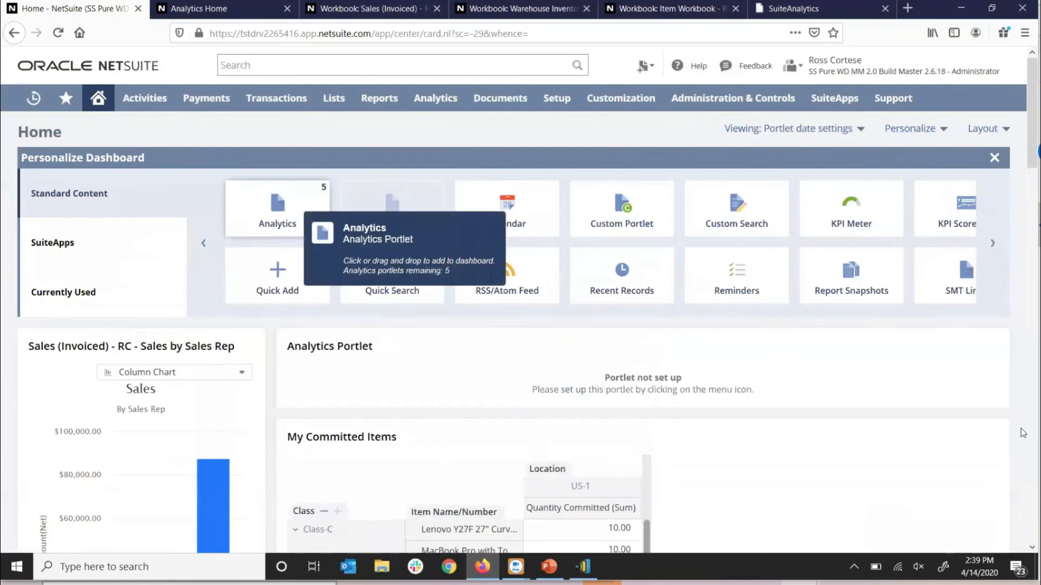
pyautogui.click(991, 345)
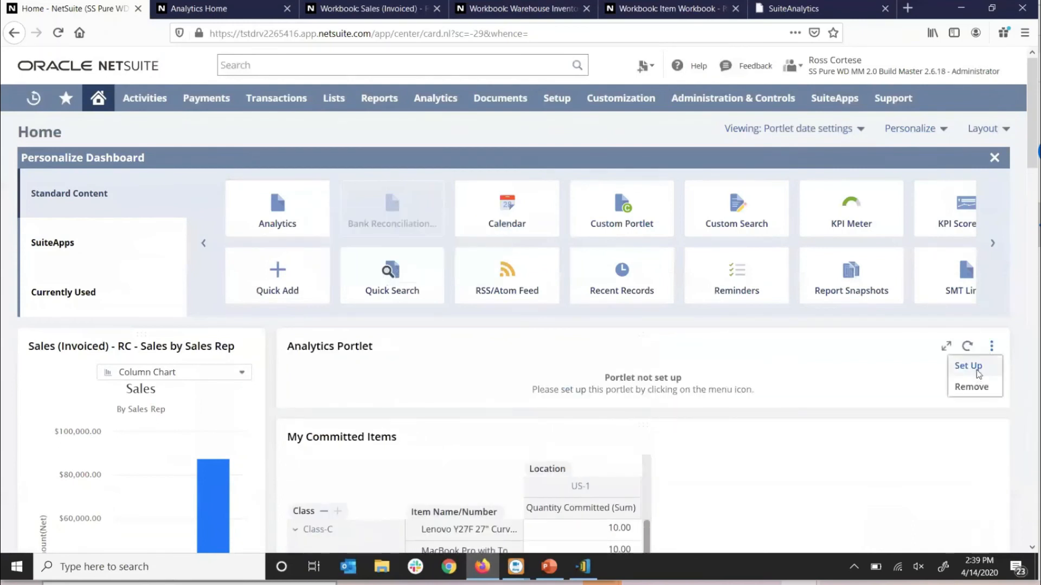
pyautogui.click(977, 369)
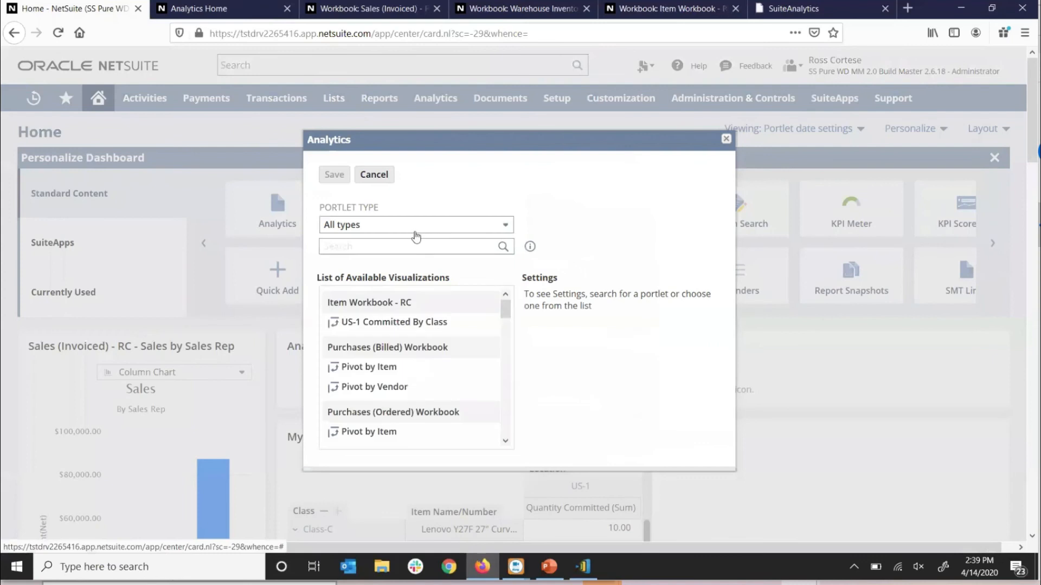
# Filter the available visualizations to the Chart Portlet type and look through the list for the Item Workbook chart.
pyautogui.click(405, 230)
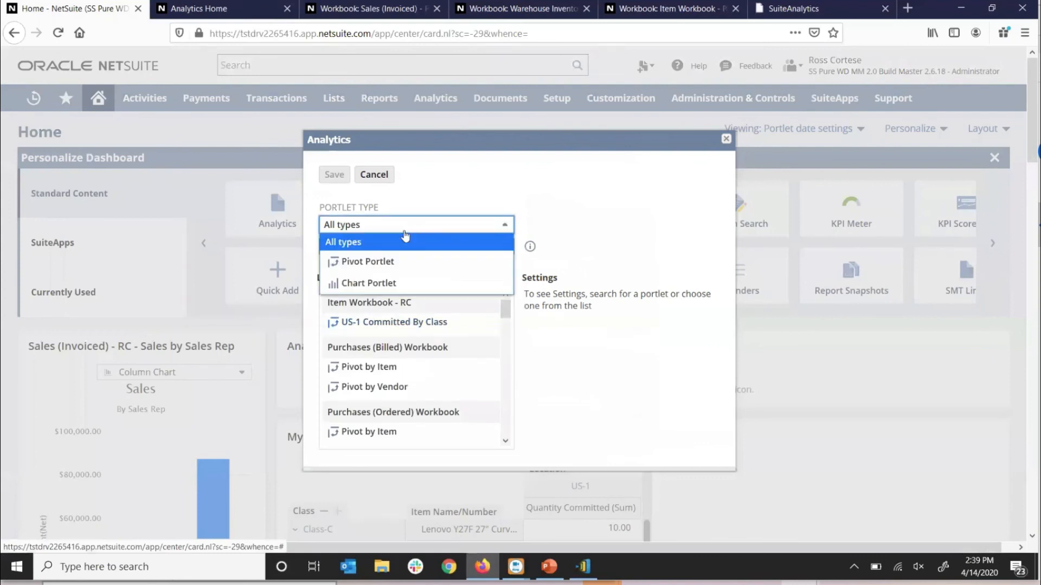
pyautogui.click(372, 283)
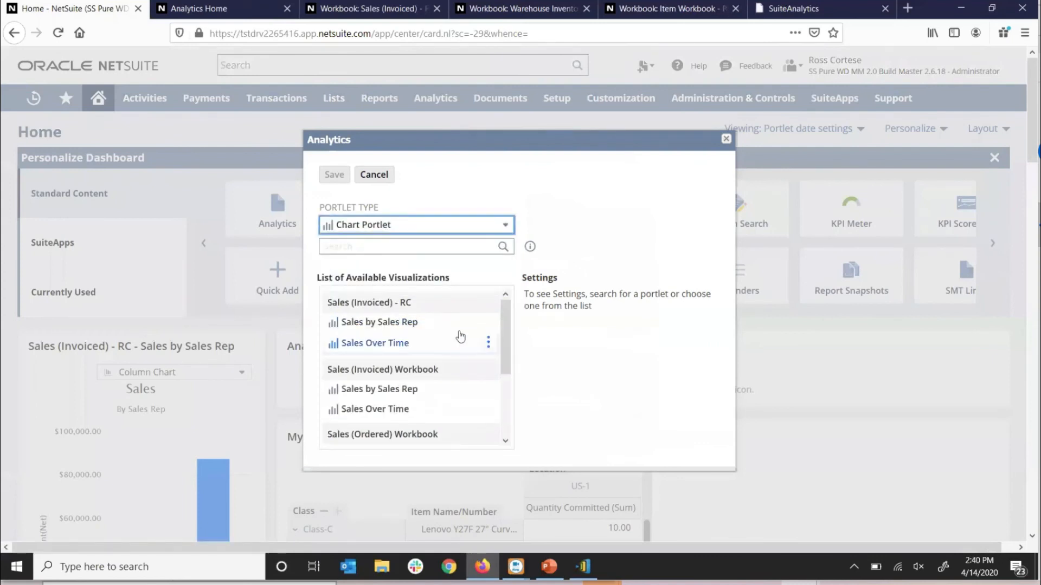
pyautogui.scroll(-3, 461, 342)
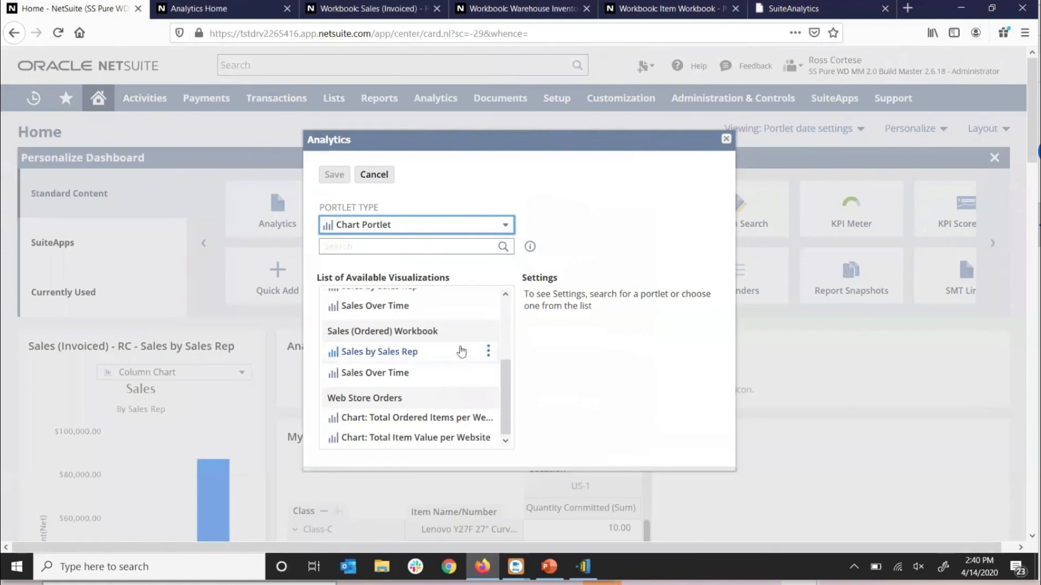
pyautogui.scroll(3, 460, 352)
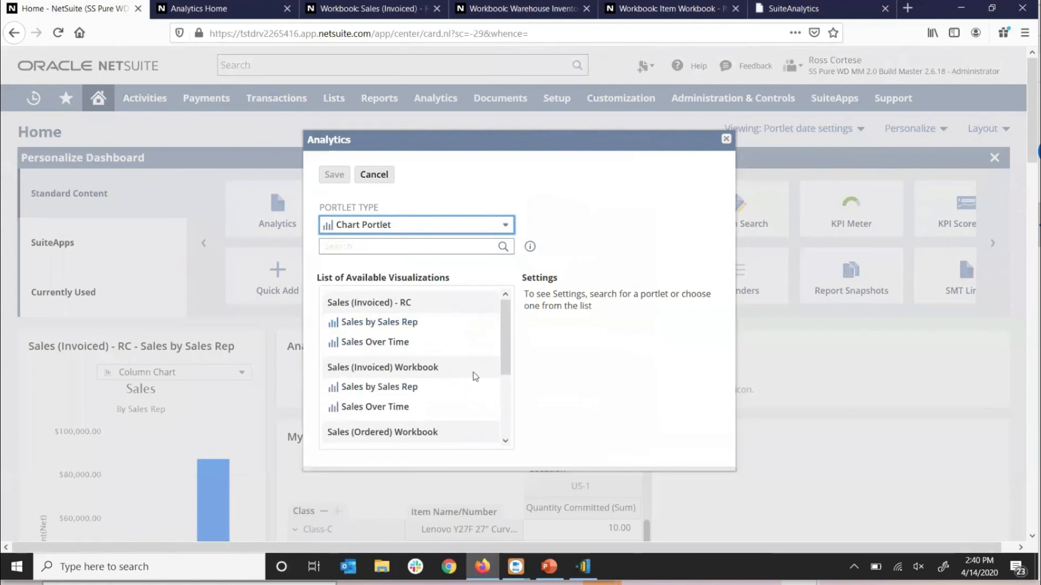
pyautogui.scroll(-3, 469, 374)
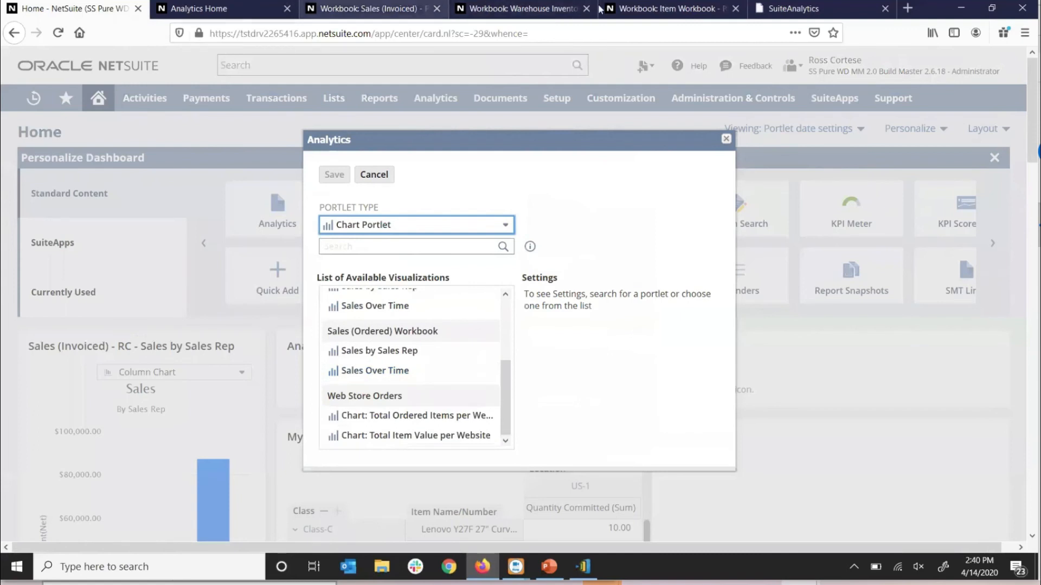
# Save the Item Workbook - RC with its Items Available chart, and reload the Home dashboard.
pyautogui.click(600, 10)
pyautogui.click(327, 174)
pyautogui.click(989, 154)
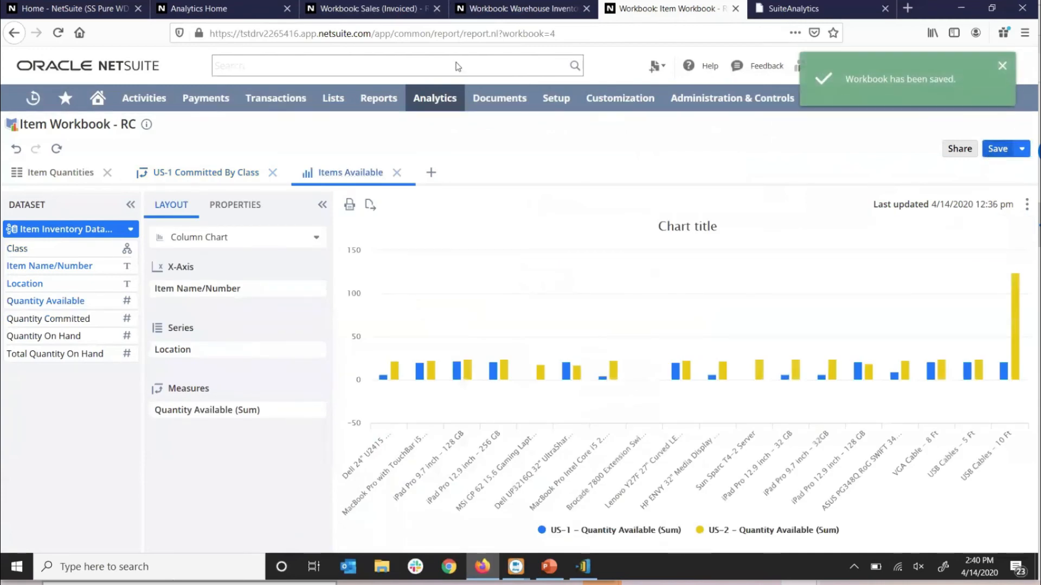
pyautogui.click(70, 9)
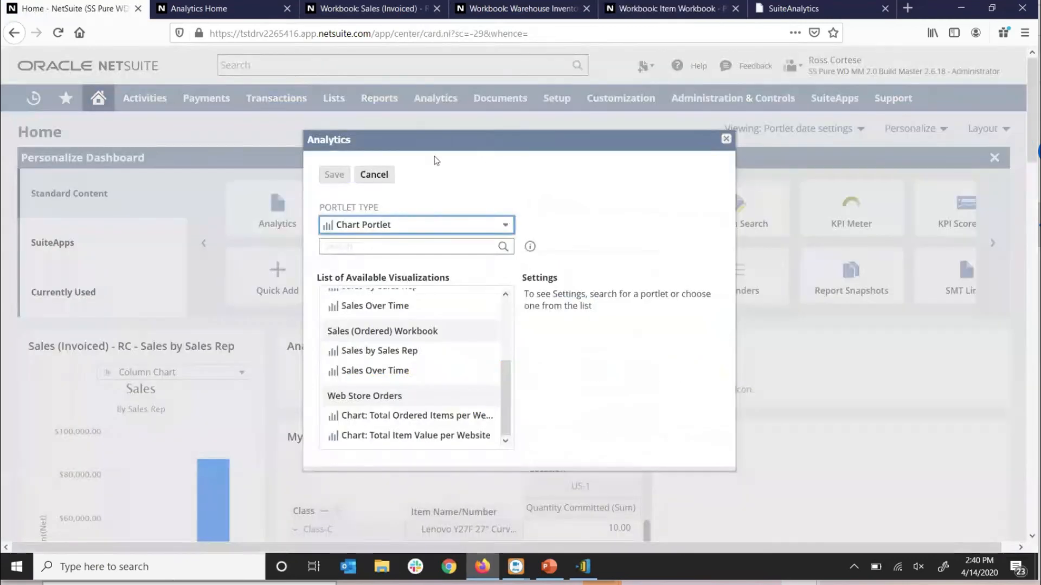
pyautogui.click(58, 33)
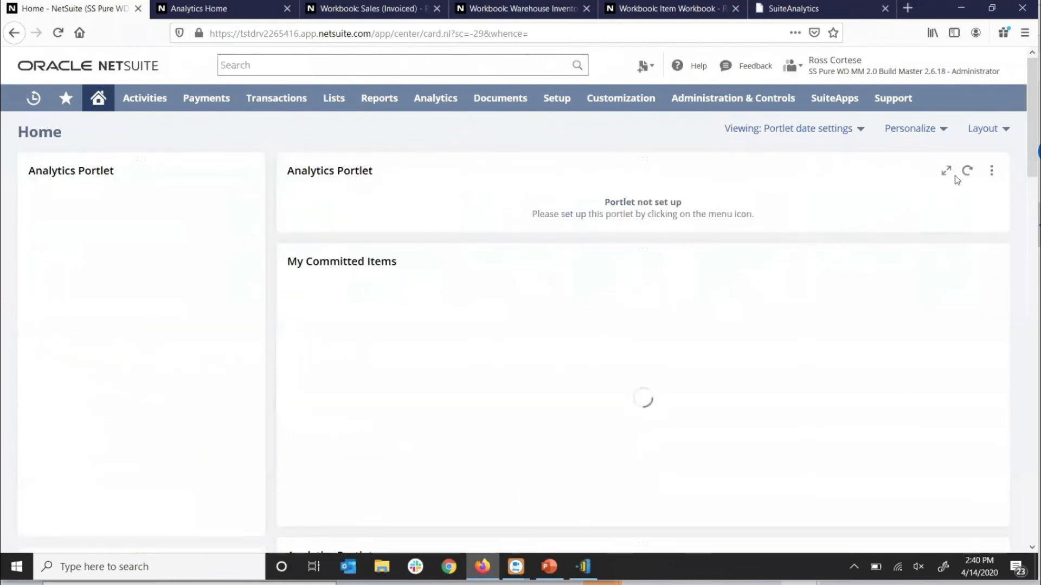
# Set up the empty Analytics portlet as a Chart Portlet showing the Items Available chart from Item Workbook - RC.
pyautogui.click(991, 170)
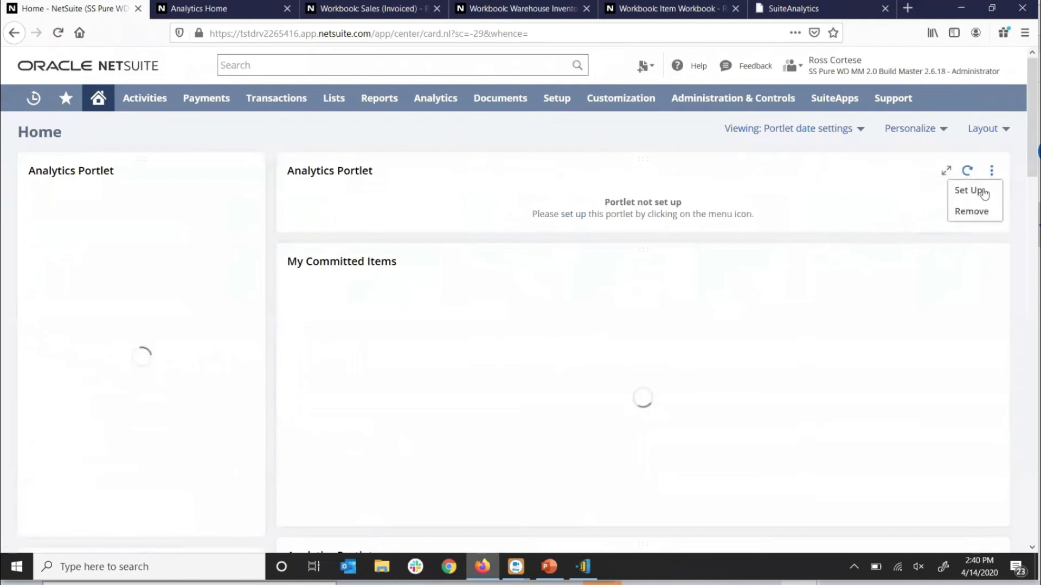
pyautogui.click(983, 193)
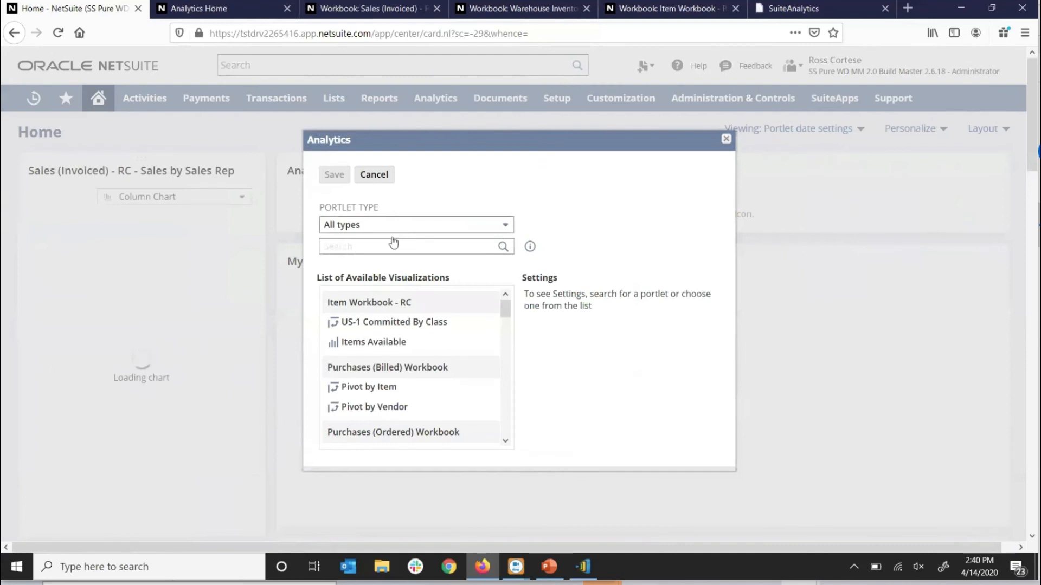
pyautogui.click(393, 225)
pyautogui.click(380, 281)
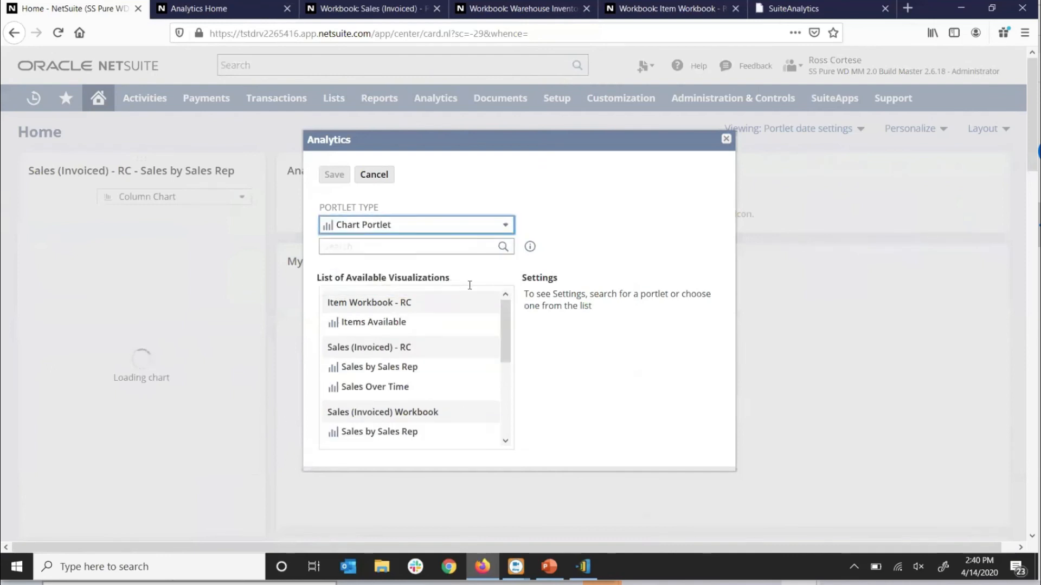
pyautogui.click(399, 325)
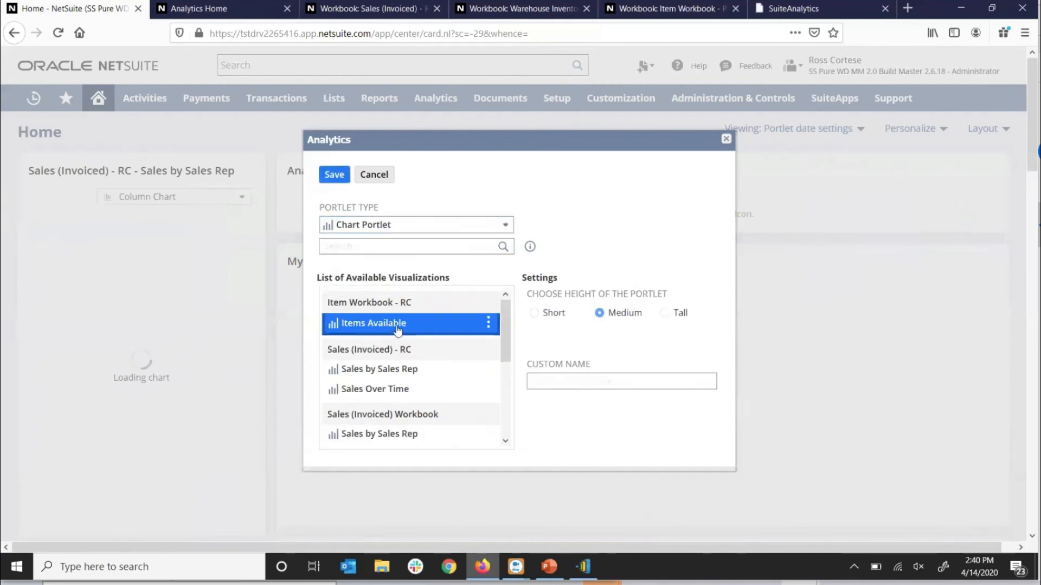
pyautogui.click(334, 174)
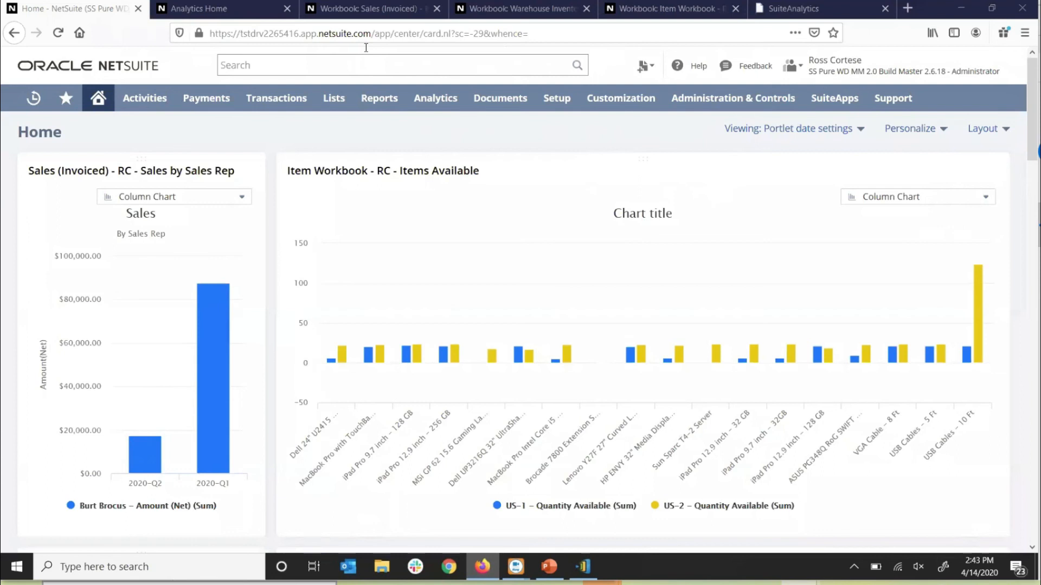
# Open the Analytics page from the Home dashboard.
pyautogui.click(435, 100)
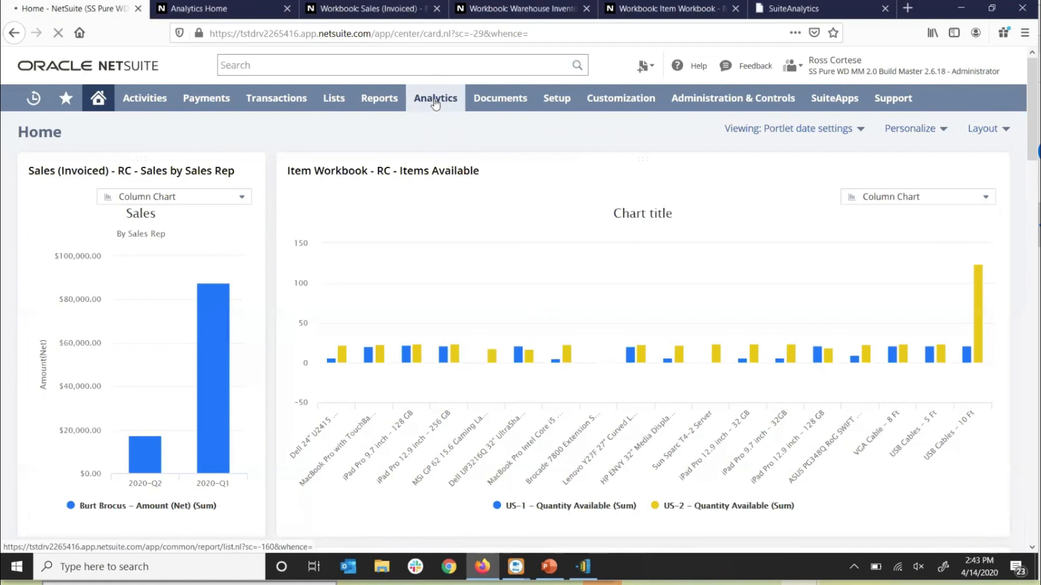